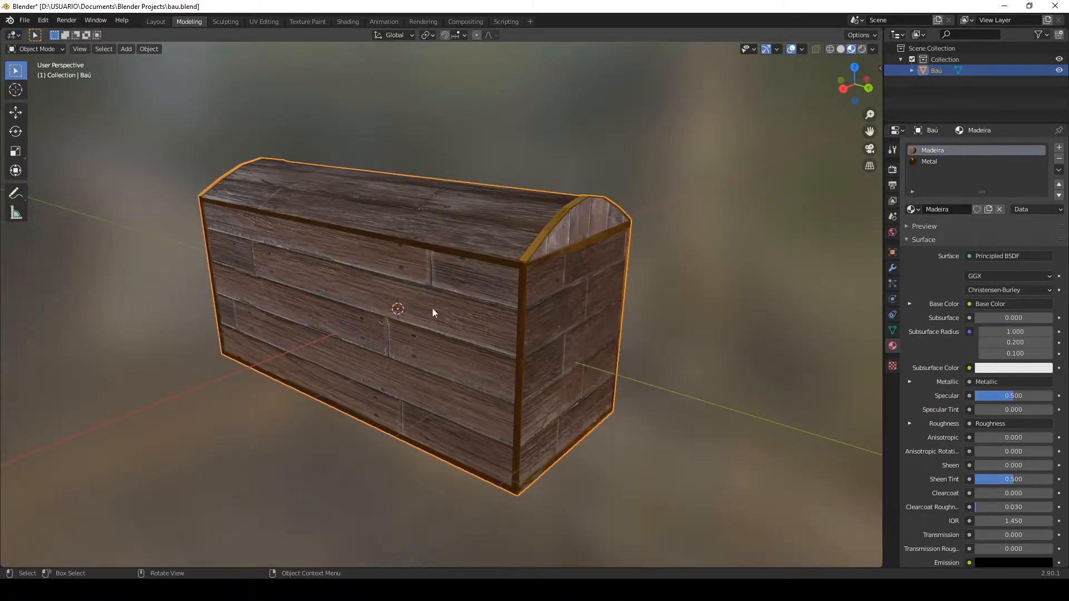
- Compare the chest in solid shading and in material preview shading
left_click(841, 50)
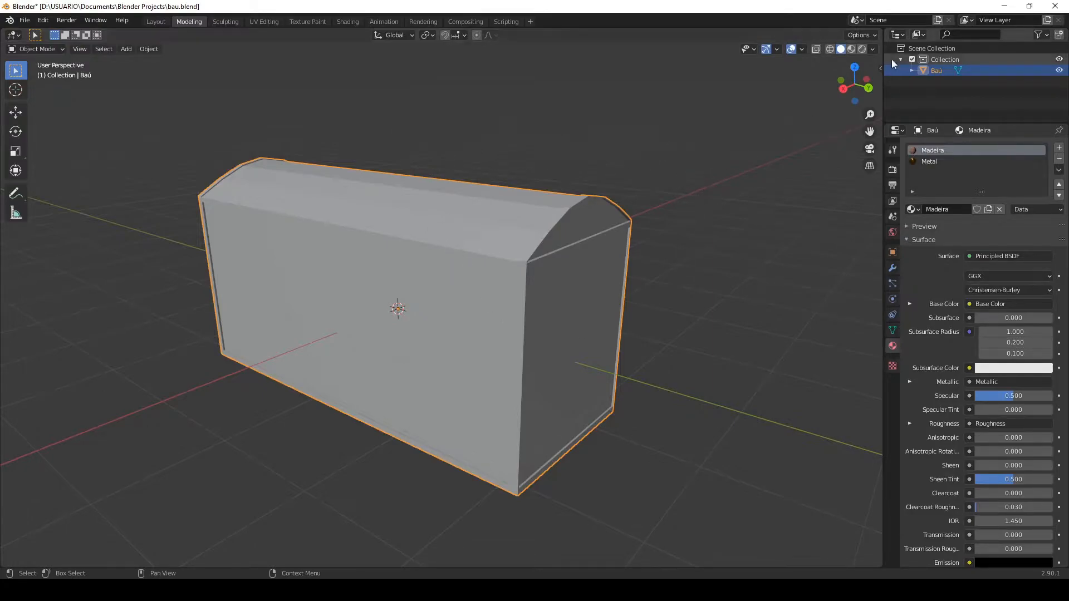
left_click(851, 49)
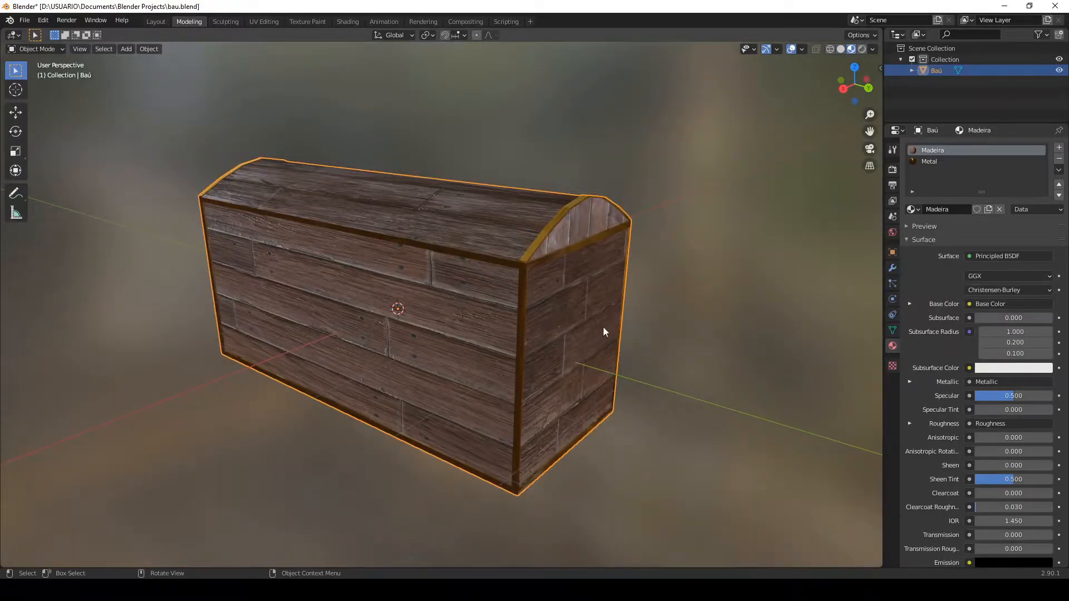
scroll(412, 318, "up", 2)
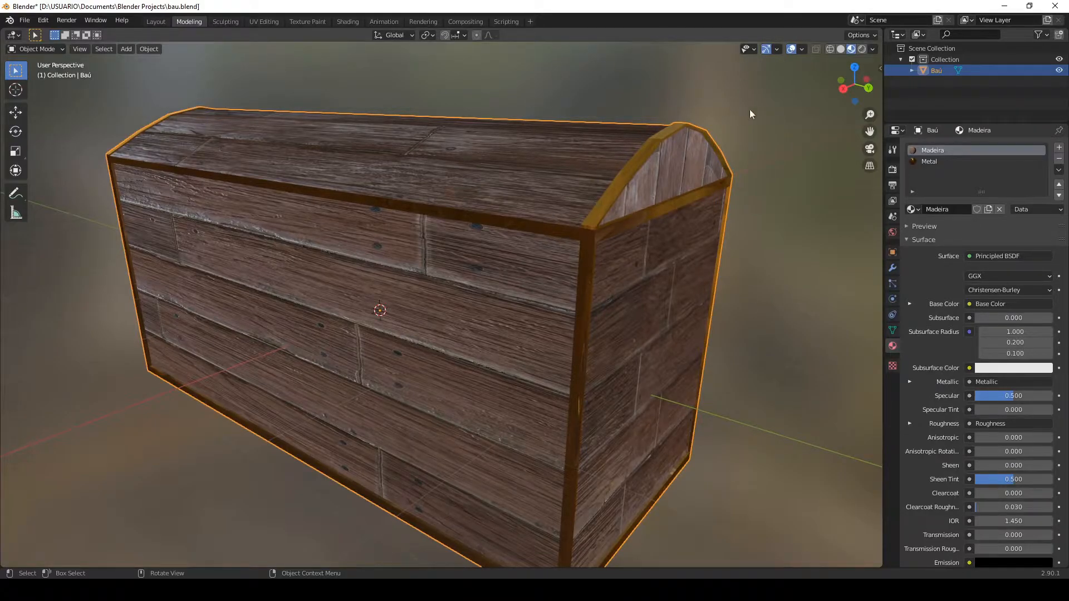
- Make UVMap_original the active UV map and widen the image editor in the UV Editing workspace
left_click(892, 331)
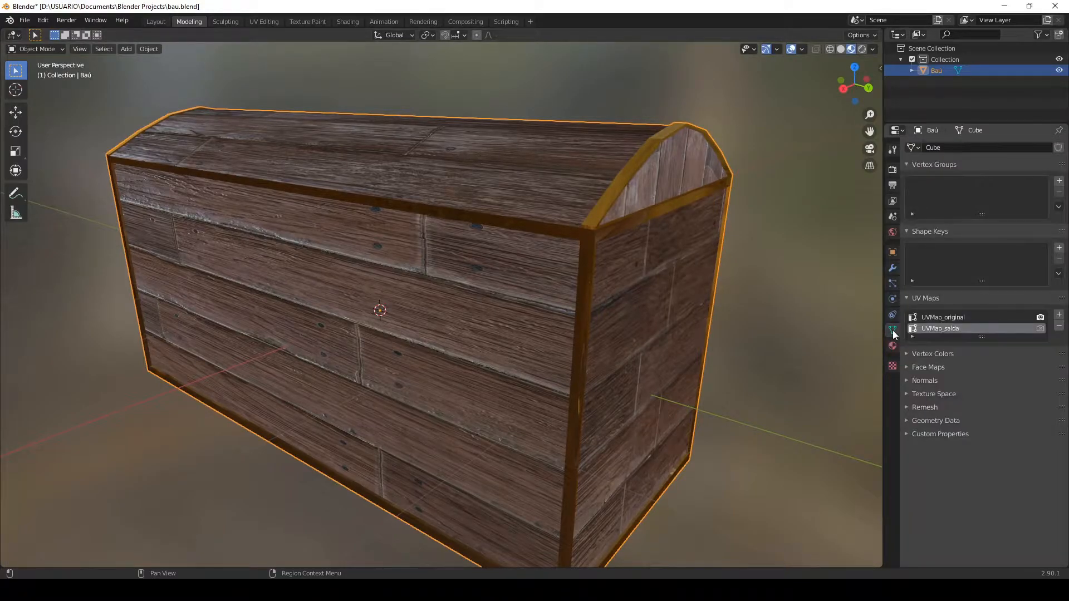
left_click(957, 317)
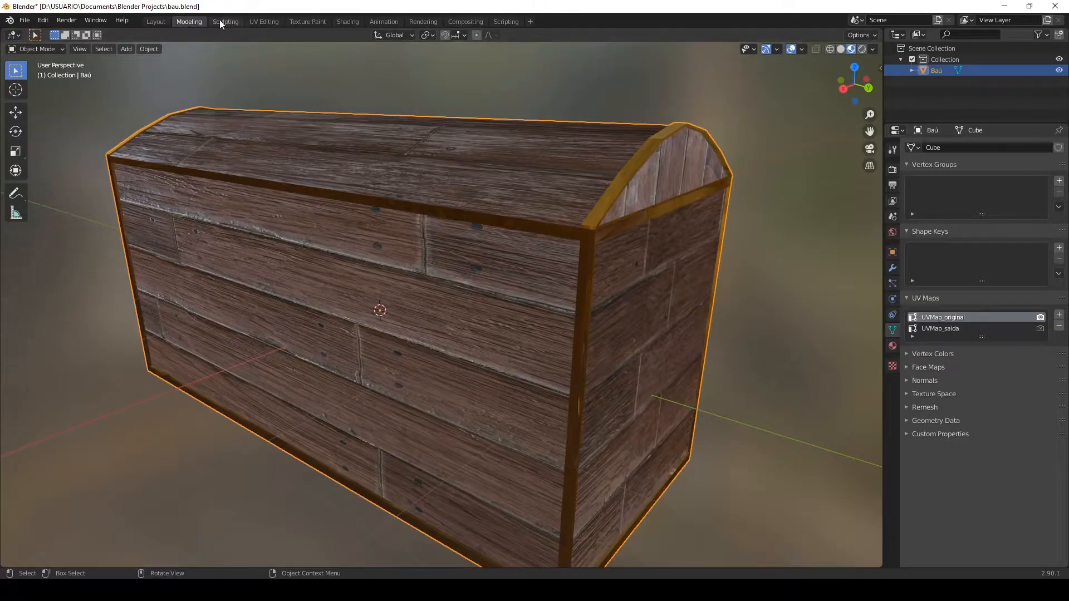
left_click(266, 21)
scroll(140, 312, "up", 2)
scroll(140, 312, "down", 6)
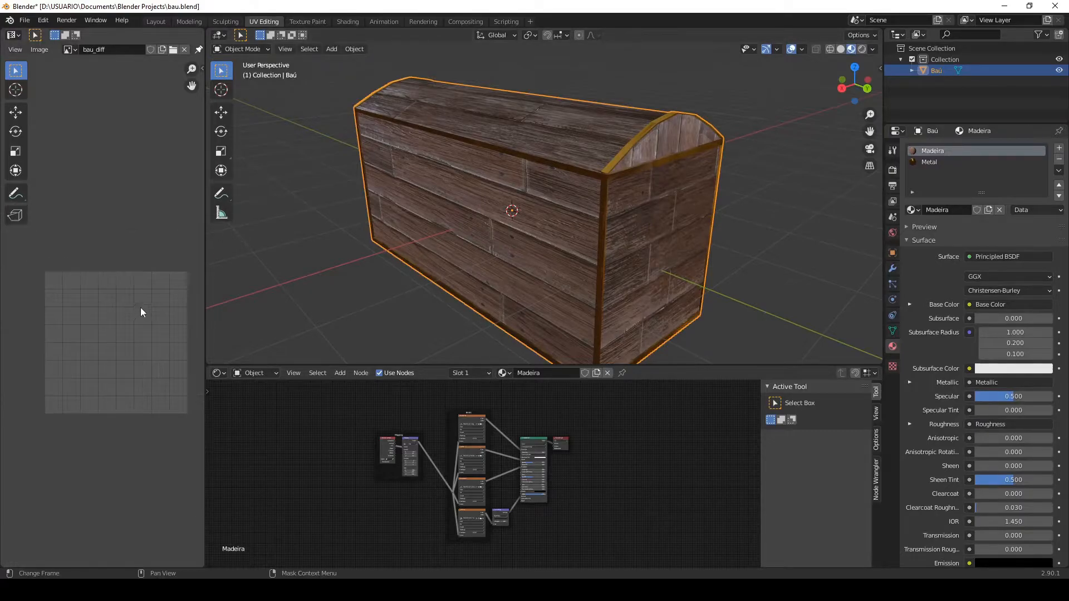
left_click_drag(204, 299, 271, 306)
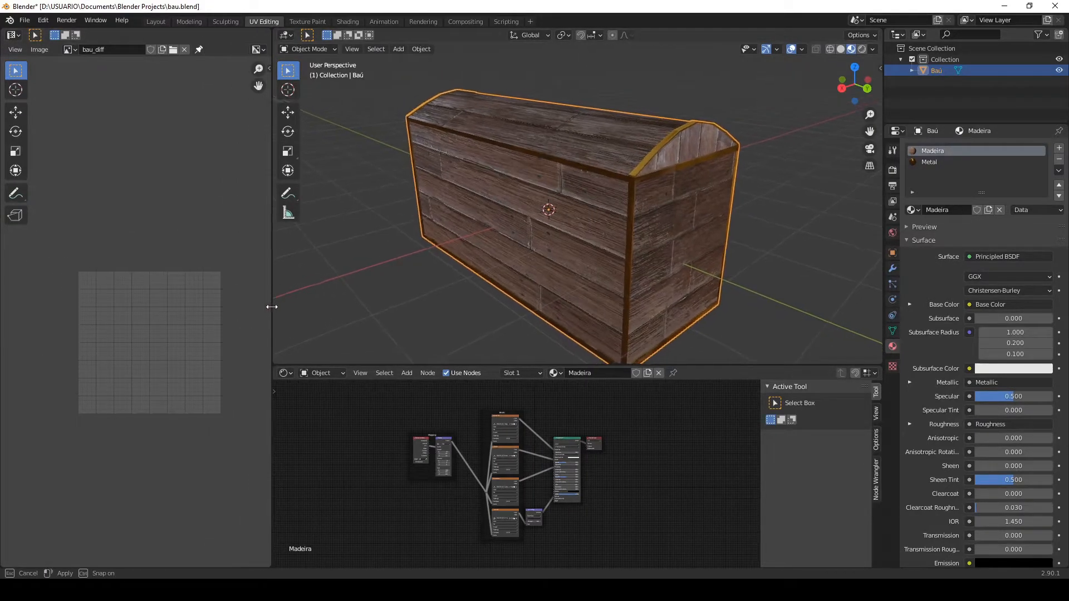
scroll(179, 319, "down", 2)
scroll(179, 323, "up", 2)
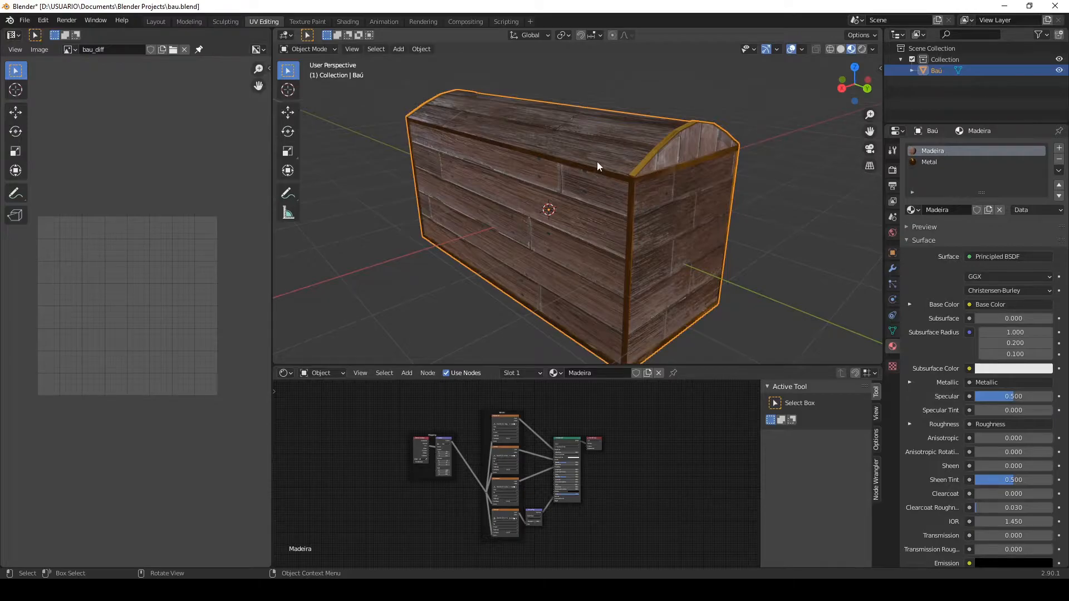
- In Edit Mode, move the UV island of the chest's large front face to the lower-left corner of the UV grid and clear the selection
key("Tab")
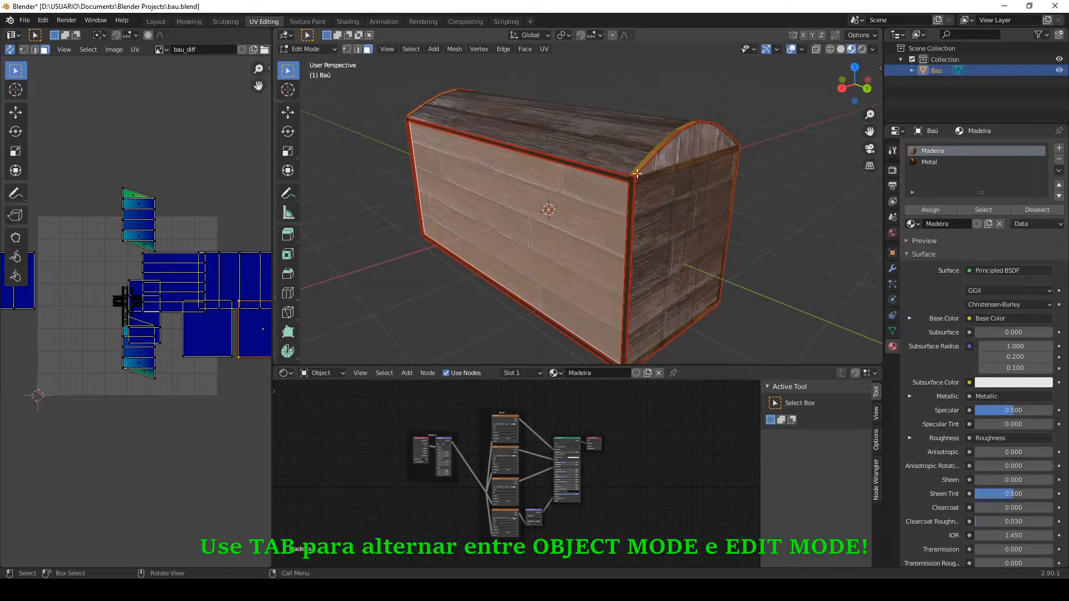
left_click(692, 216)
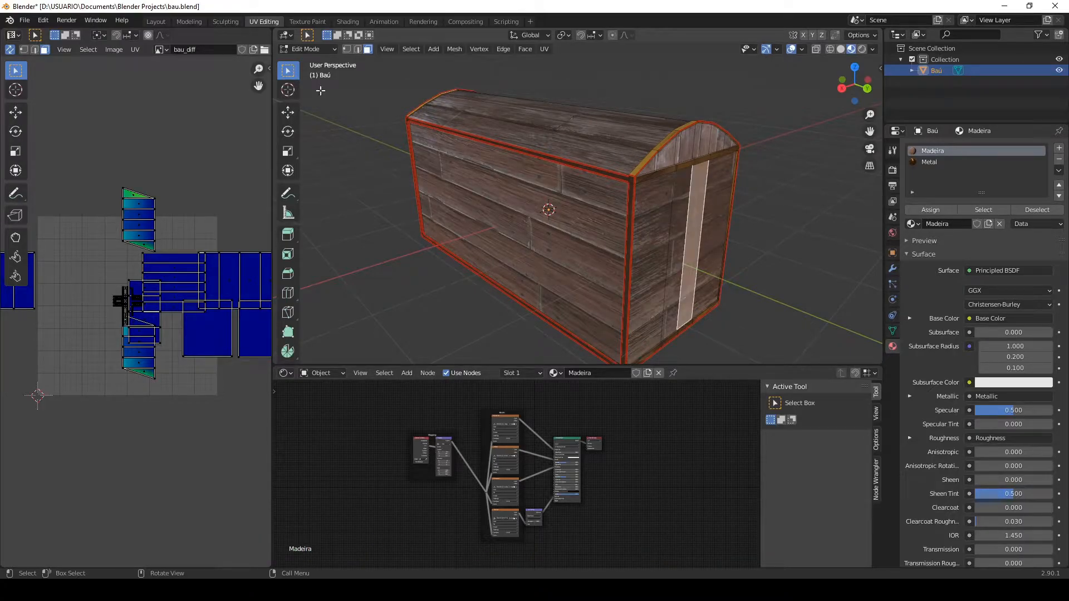
left_click(598, 209)
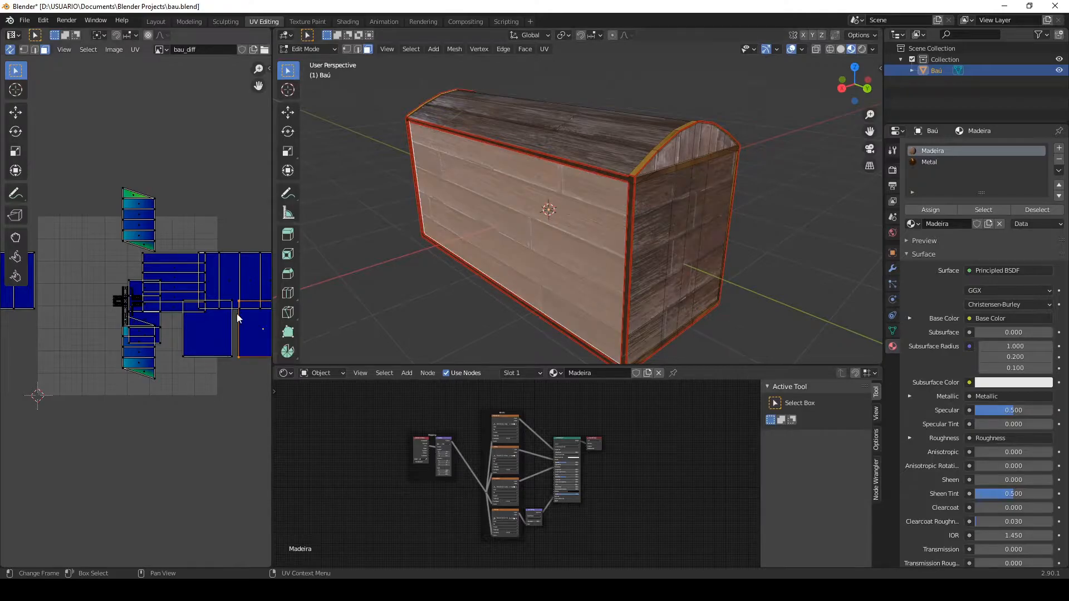
scroll(198, 363, "down", 4)
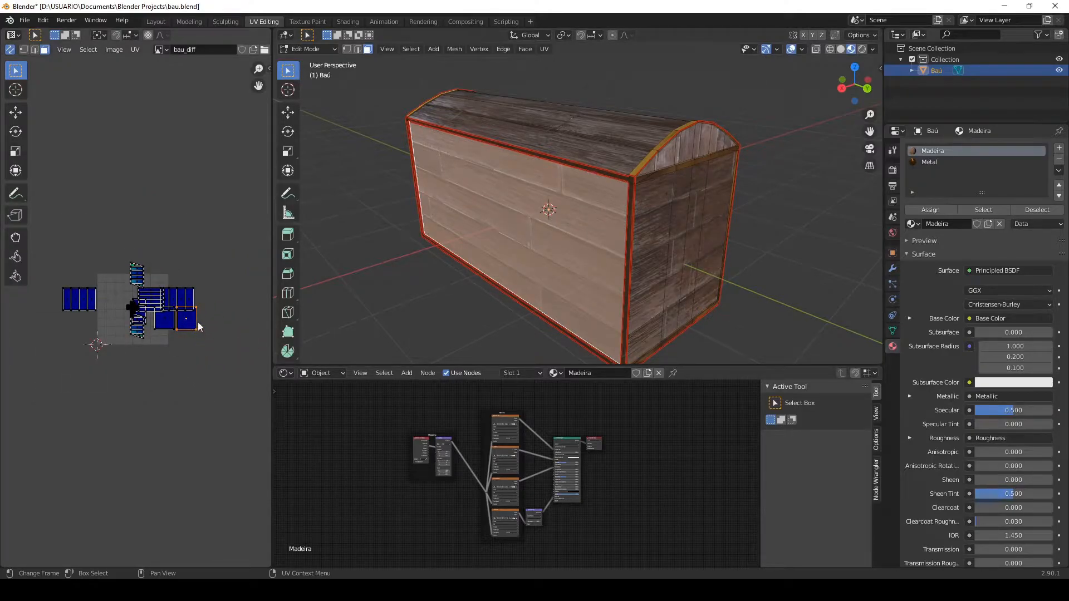
scroll(178, 342, "up", 4)
scroll(212, 323, "down", 2)
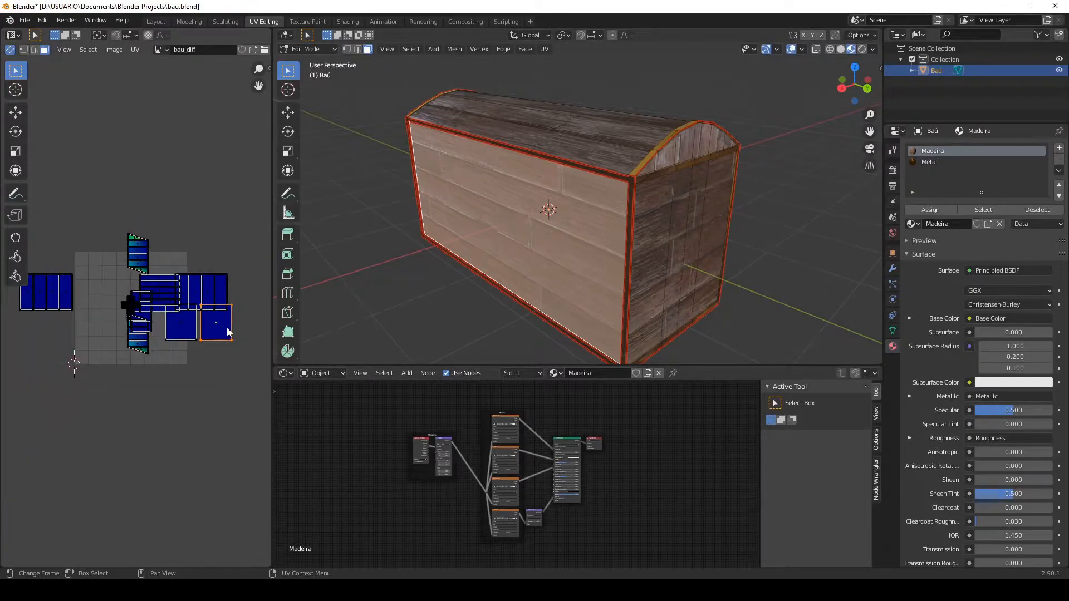
key("g")
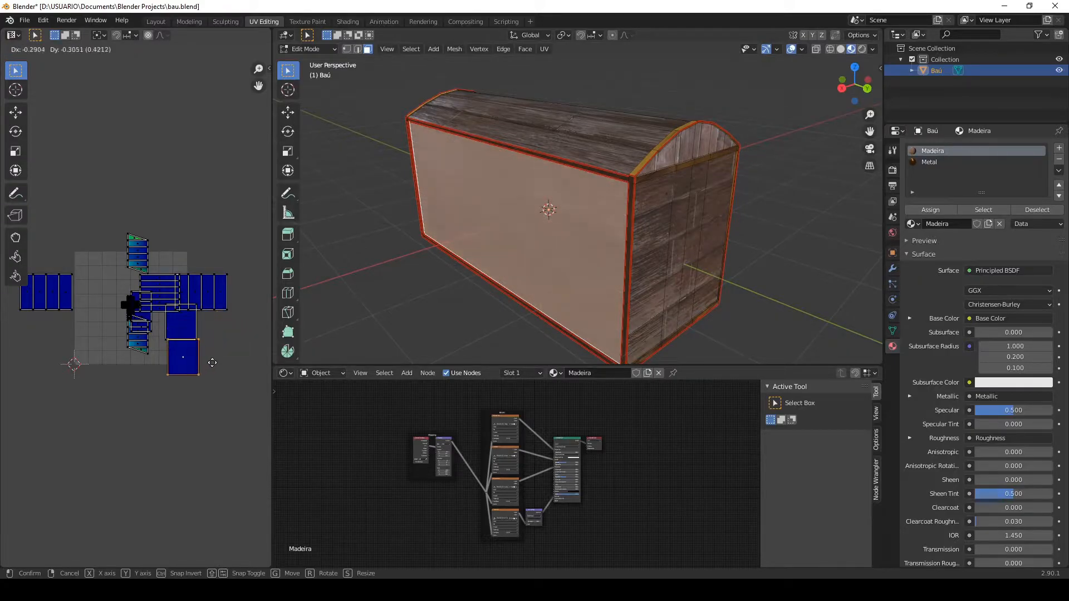
left_click(118, 355)
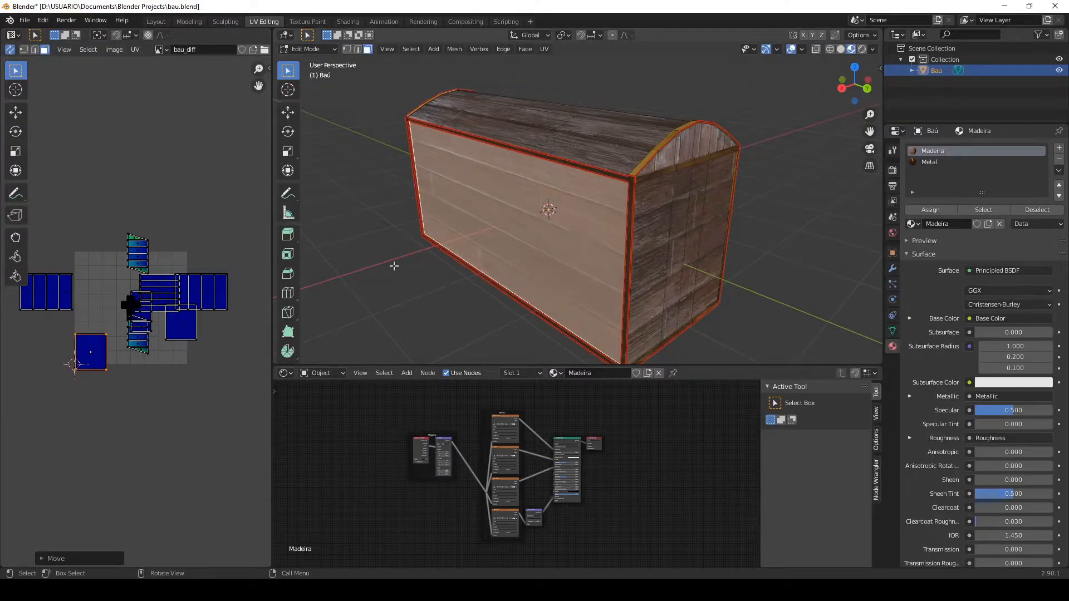
scroll(390, 262, "up", 2)
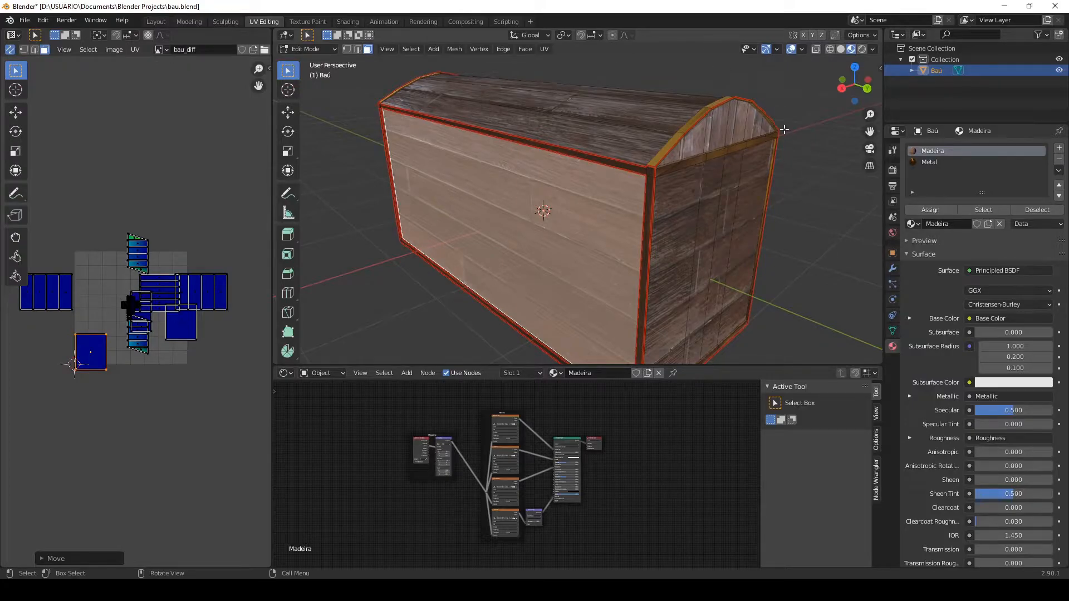
left_click(793, 192)
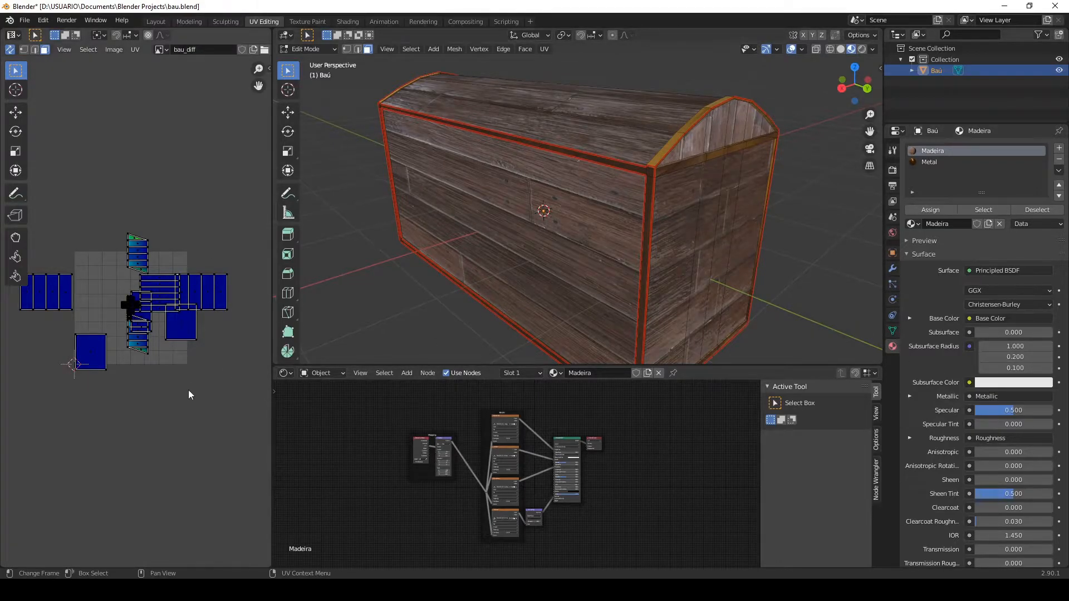
- Compare the layouts of UVMap_original and UVMap_saida, leaving UVMap_saida as the active UV map
scroll(643, 239, "down", 3)
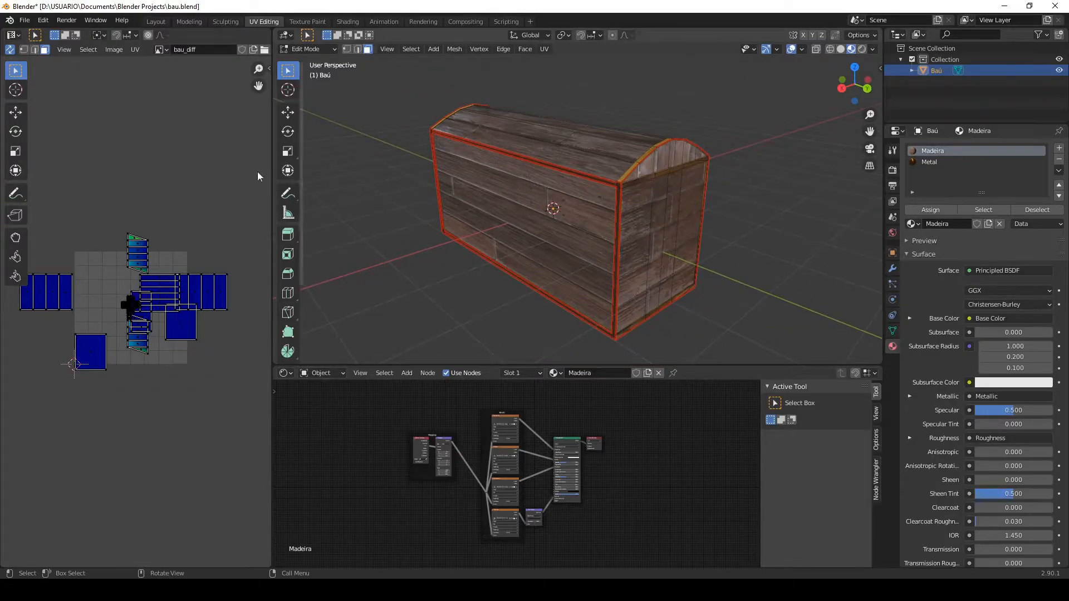
scroll(723, 229, "up", 4)
scroll(739, 237, "down", 4)
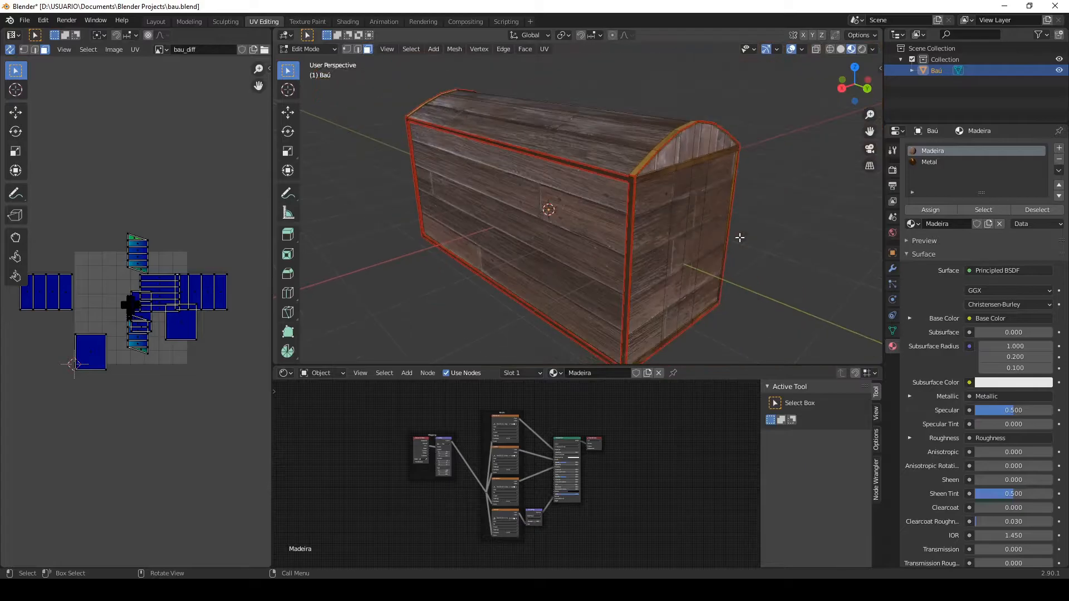
middle_click_drag(792, 278, 678, 156)
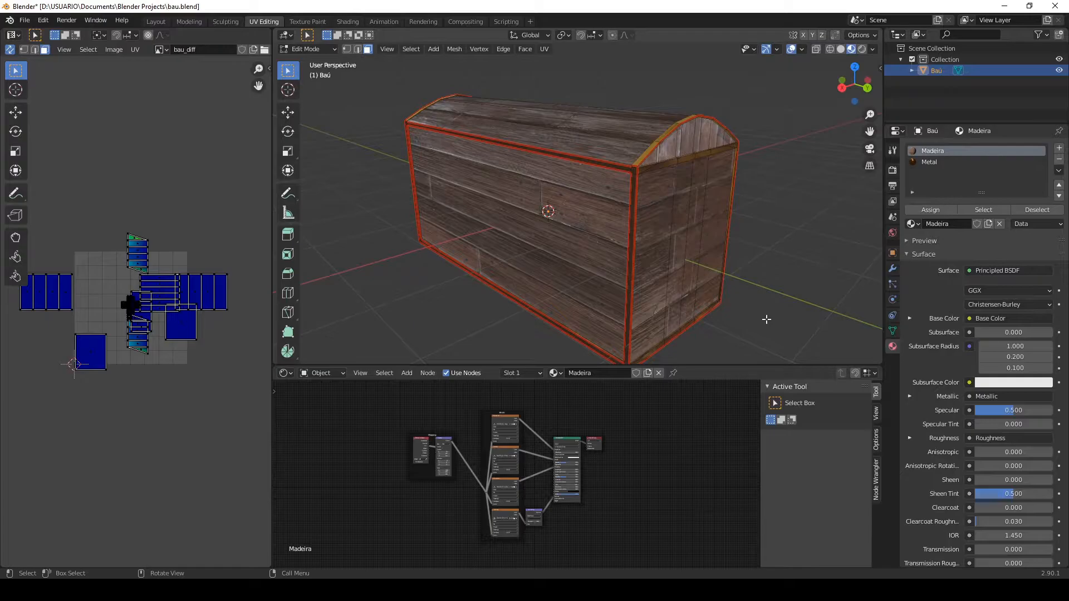
left_click(892, 332)
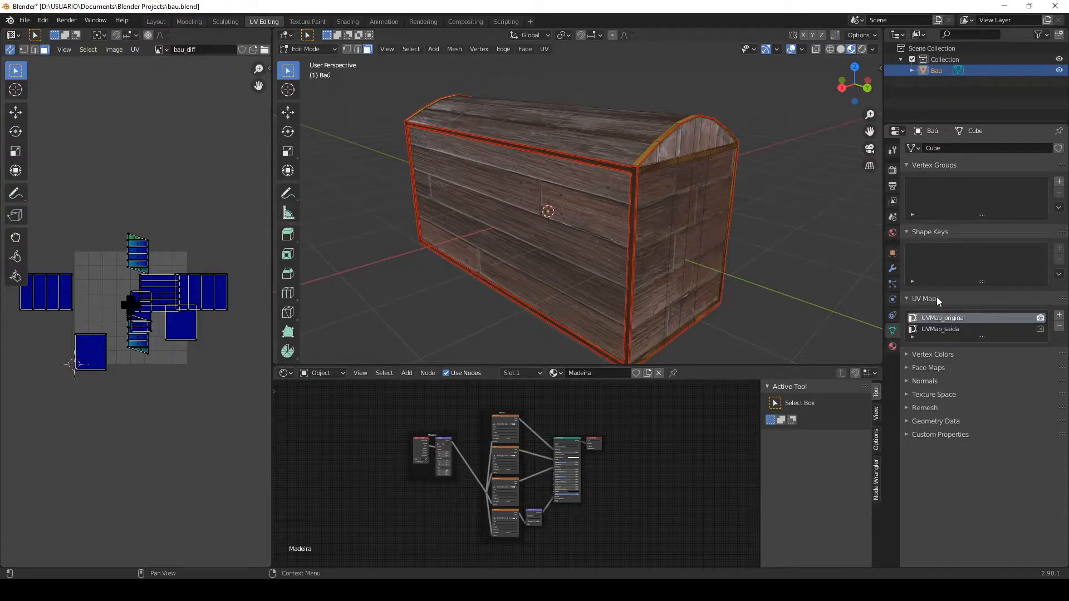
left_click(940, 329)
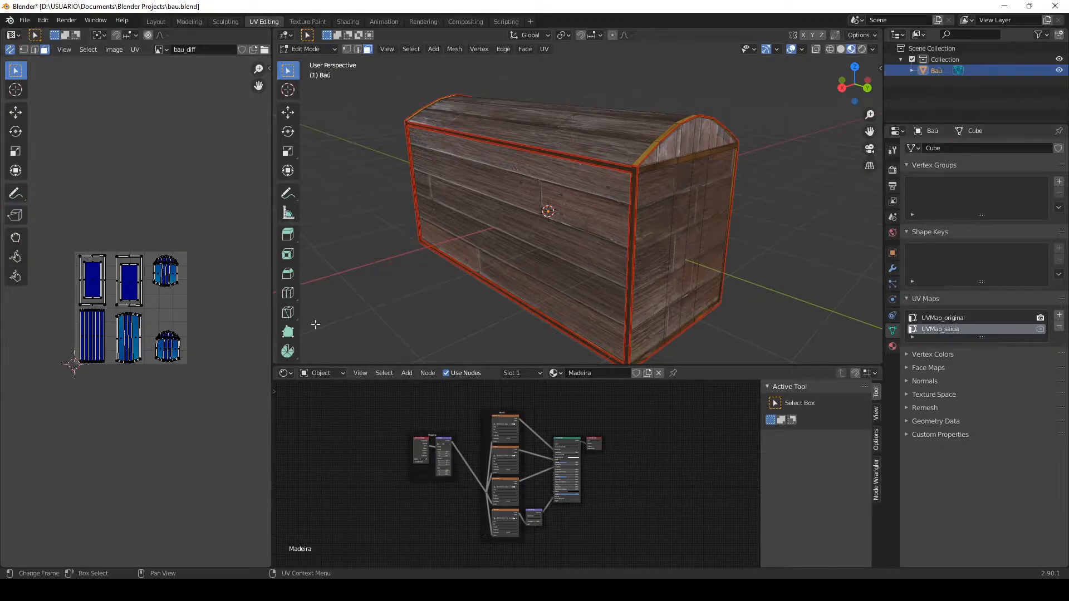
scroll(103, 350, "up", 2)
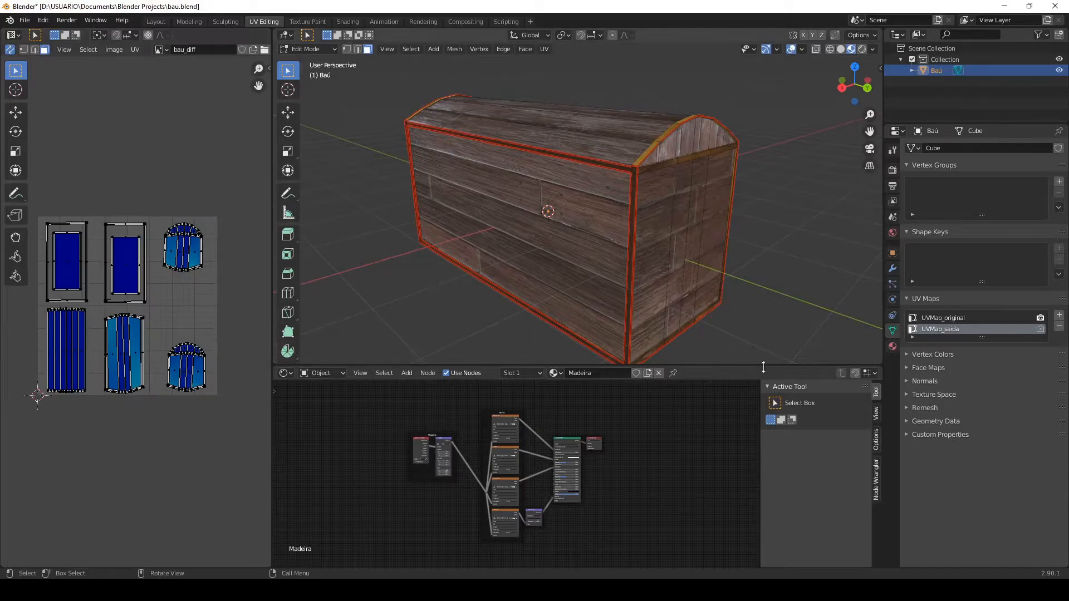
scroll(72, 396, "down", 3)
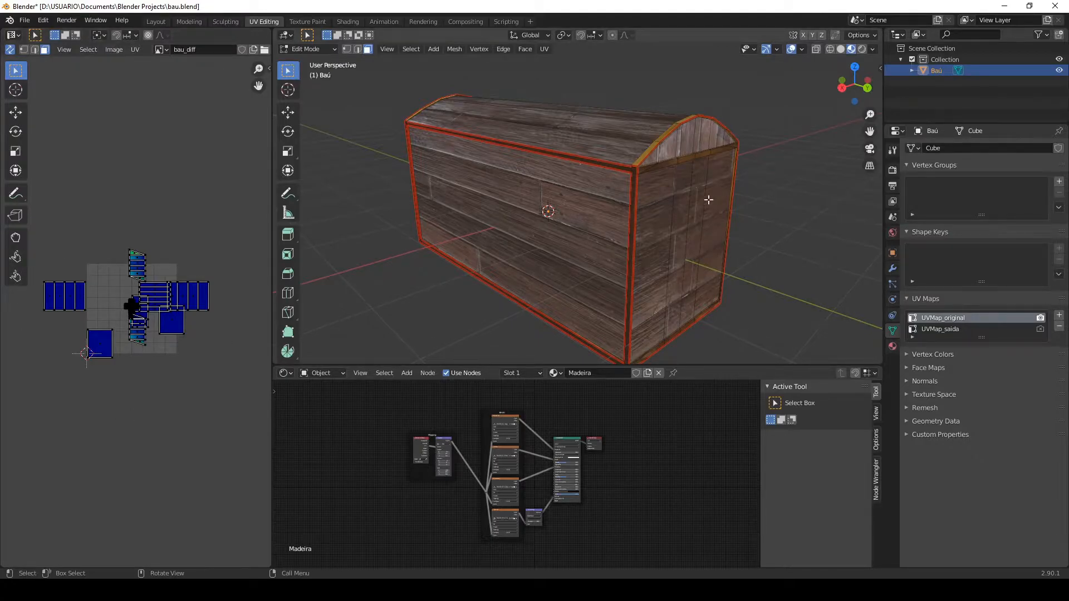
left_click(941, 331)
- Examine the UVMap_saida islands, checking where the chest's front face and a vertical strip of its end panel lie
scroll(122, 390, "up", 3)
scroll(129, 330, "up", 1)
scroll(137, 317, "down", 2)
middle_click_drag(151, 316, 164, 316)
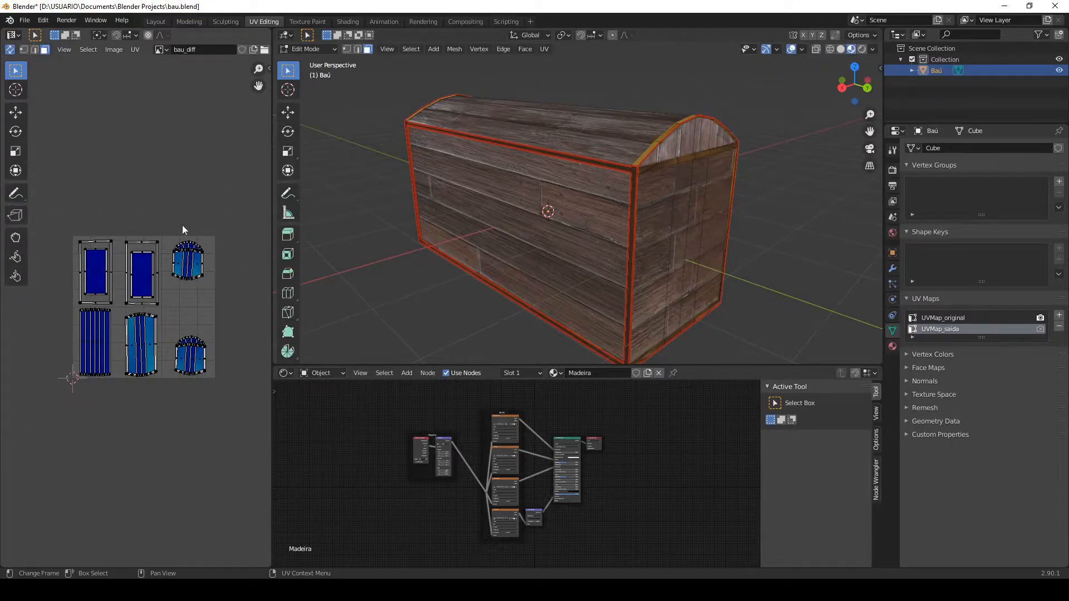
scroll(234, 320, "up", 3)
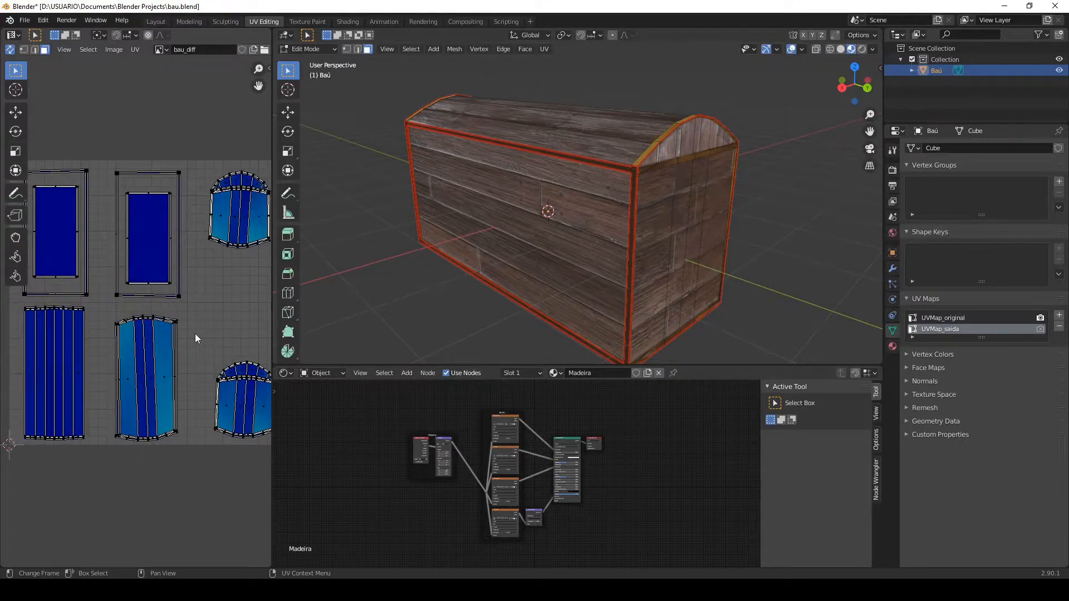
scroll(195, 333, "down", 2)
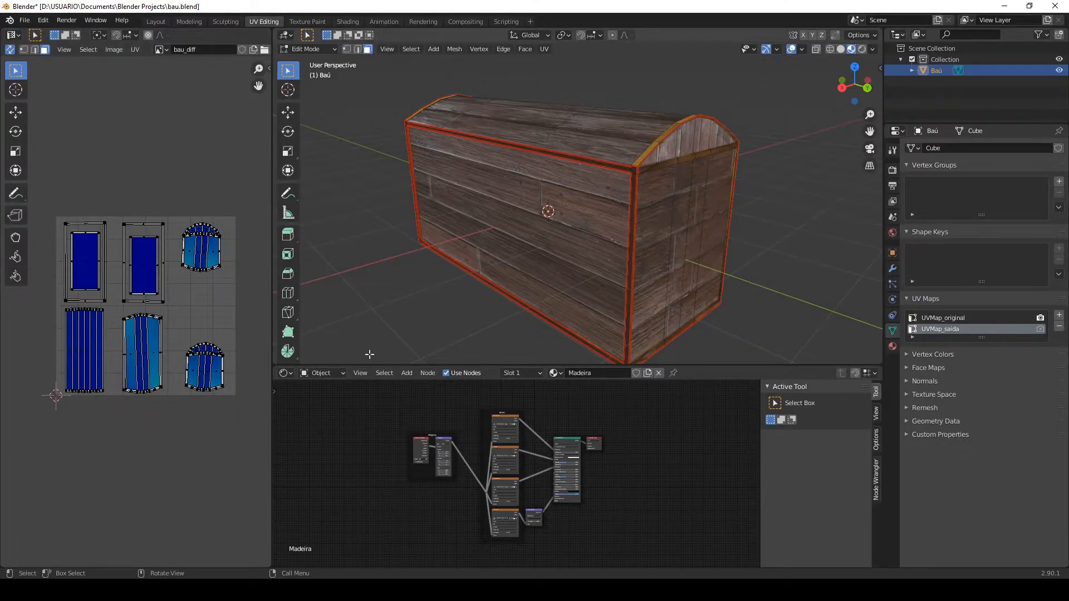
scroll(238, 327, "up", 2)
scroll(239, 289, "down", 2)
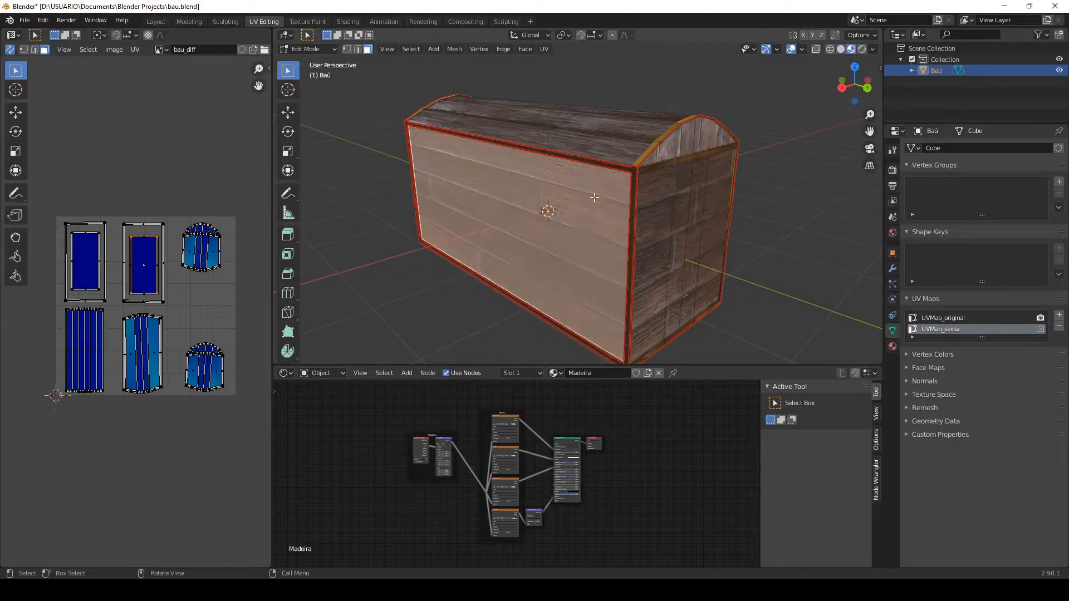
scroll(680, 248, "up", 2)
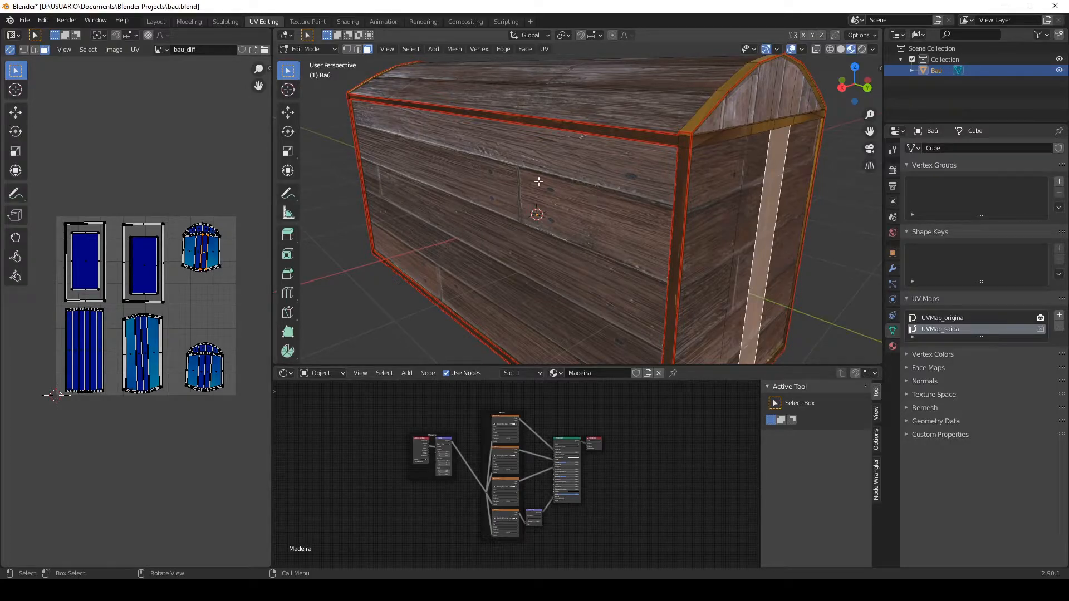
scroll(671, 184, "down", 5)
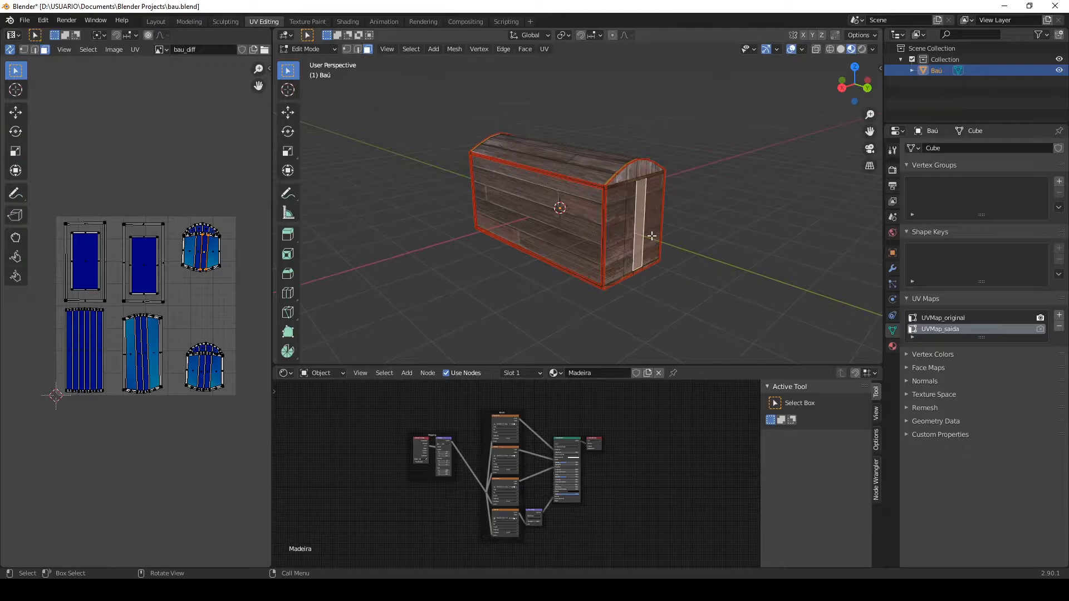
- Clear the face selection, return the chest to Object Mode and show the Madeira material's properties
left_click(698, 197)
key("Tab")
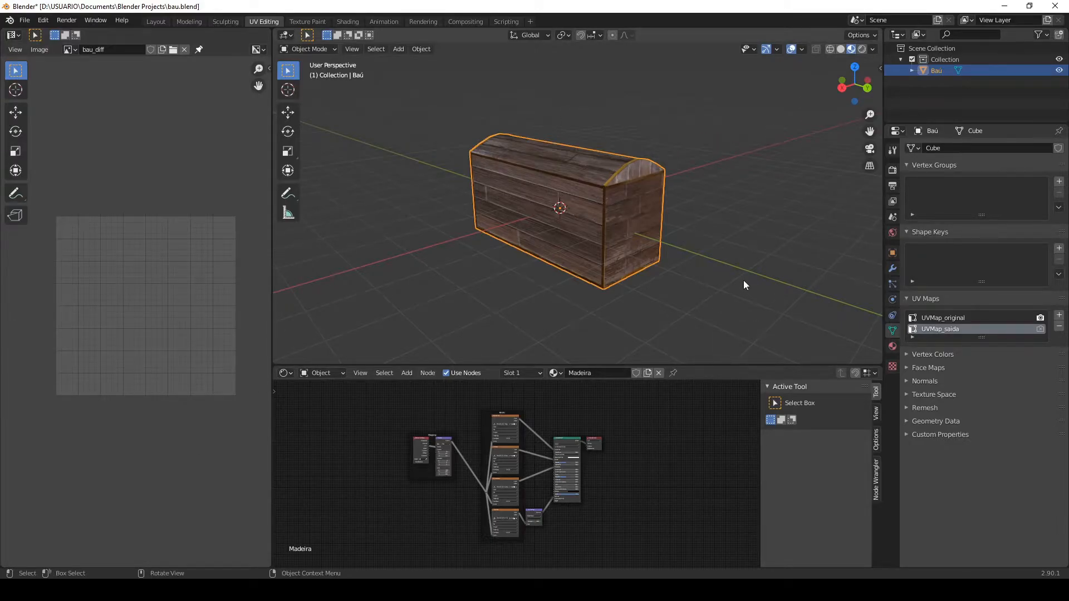
middle_click_drag(692, 266, 659, 219)
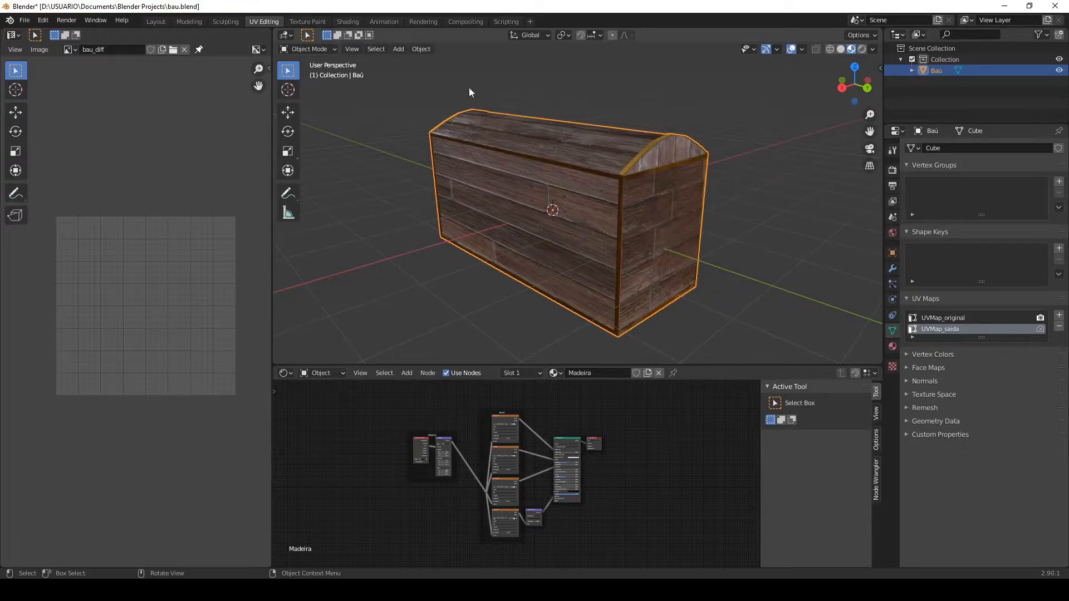
scroll(700, 200, "up", 1)
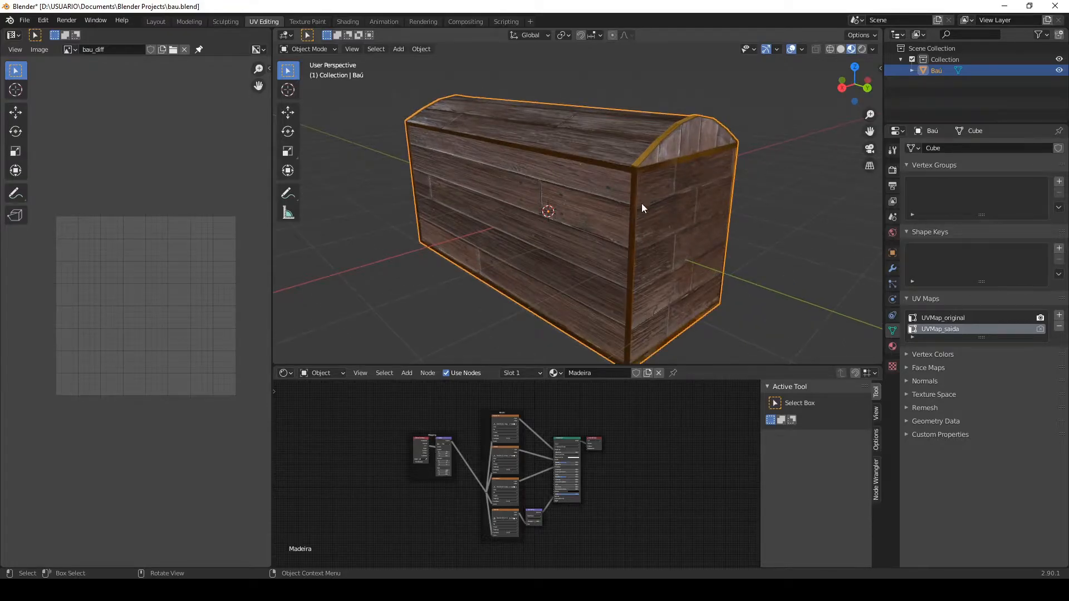
left_click(893, 346)
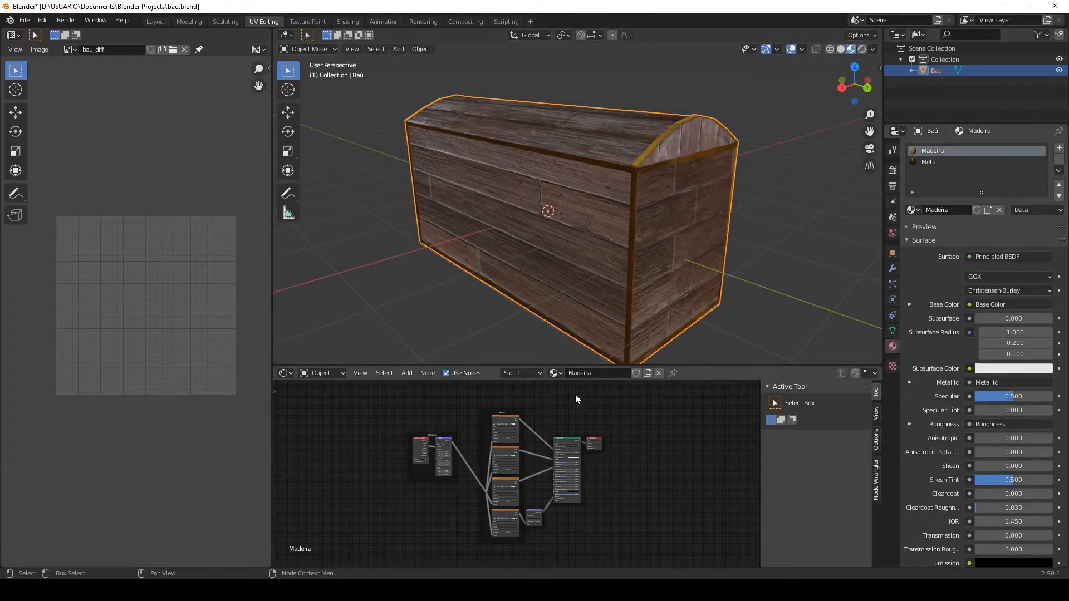
scroll(579, 451, "up", 1)
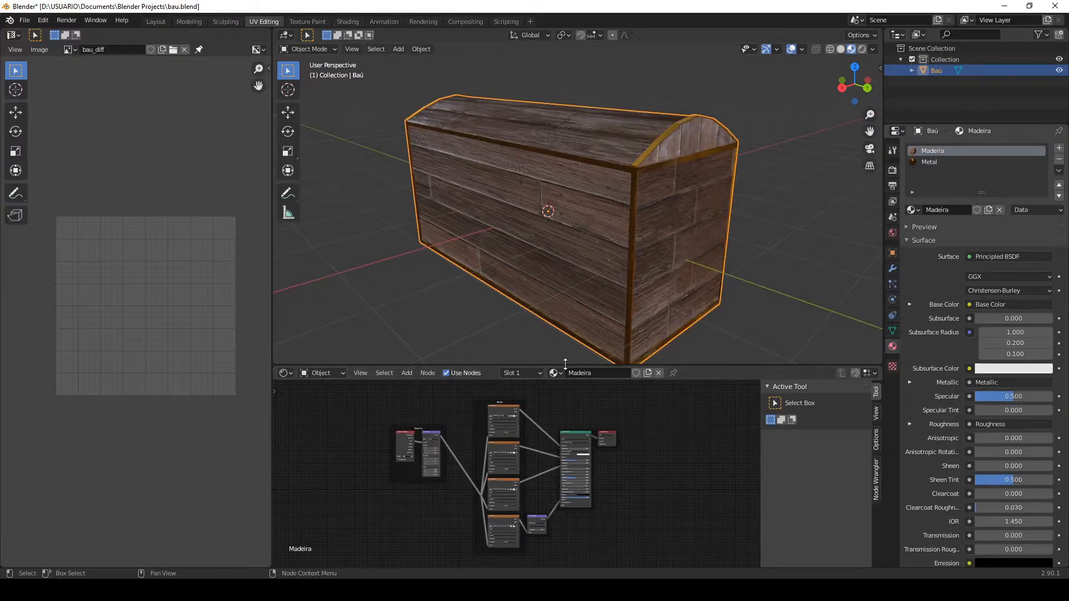
- Enlarge the node editor and examine the Madeira material's node network against the wooden planks on the chest
left_click_drag(560, 365, 560, 278)
scroll(565, 426, "up", 1)
scroll(566, 425, "up", 2)
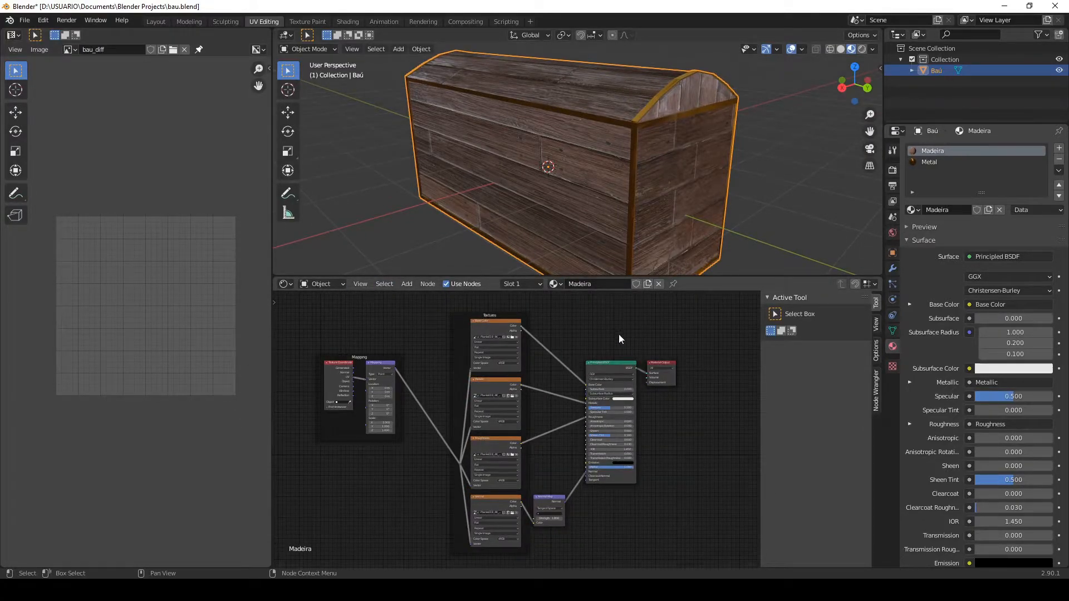
scroll(583, 152, "up", 3)
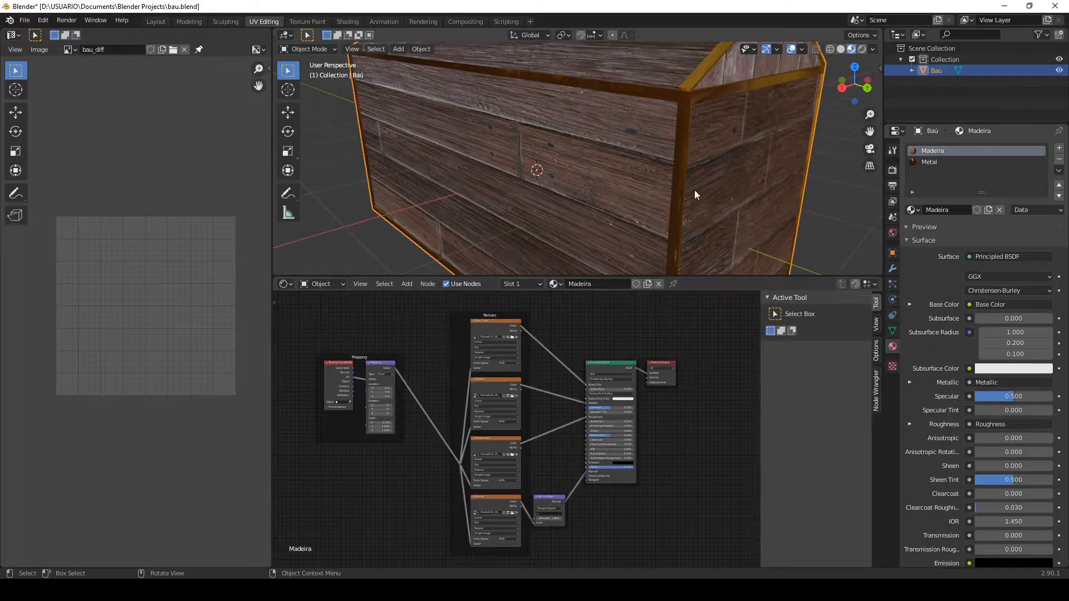
scroll(697, 192, "down", 3)
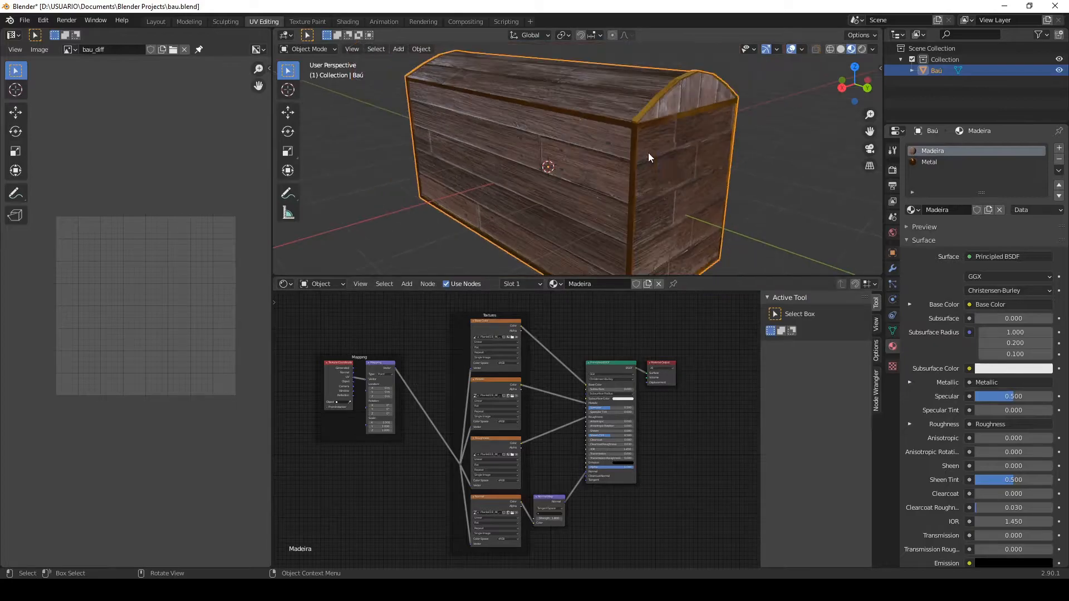
- Show the Metal material's nodes and inspect the chest's metal edge trim up close
left_click(934, 162)
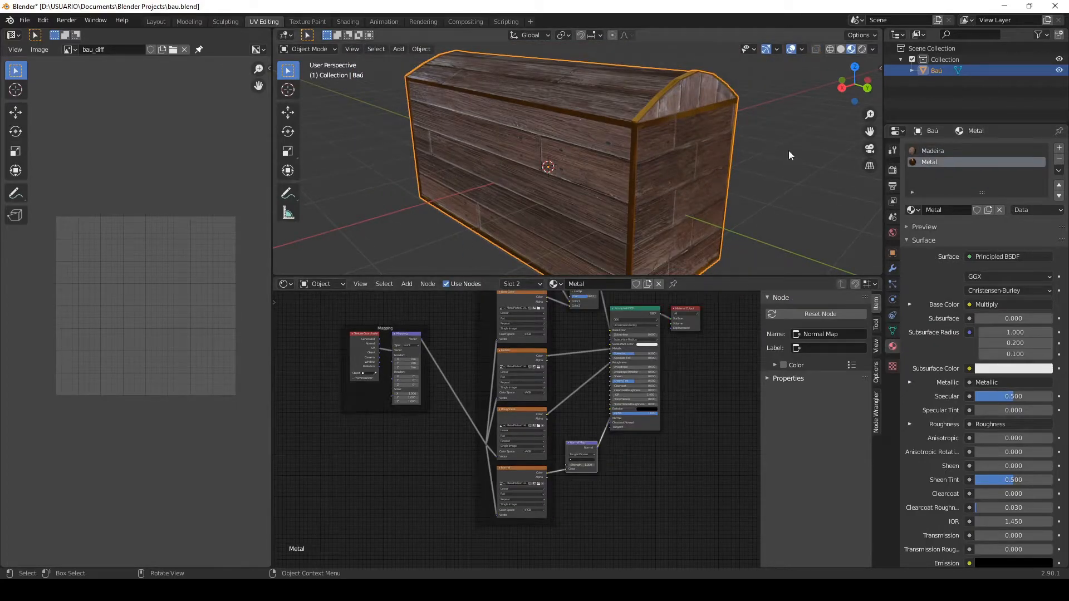
scroll(662, 111, "up", 3)
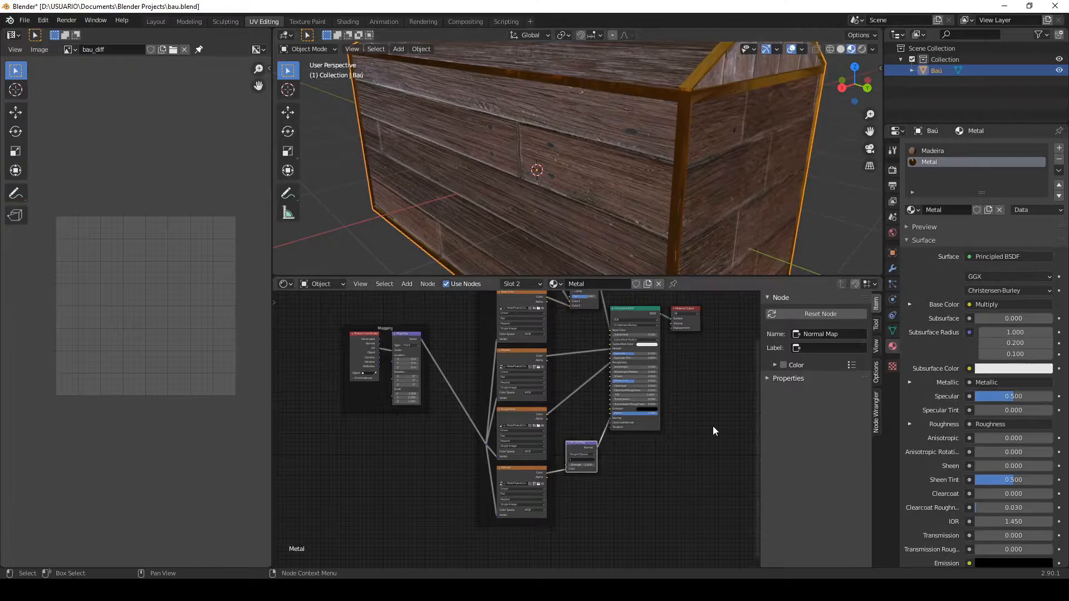
scroll(572, 384, "down", 2)
scroll(569, 384, "down", 1)
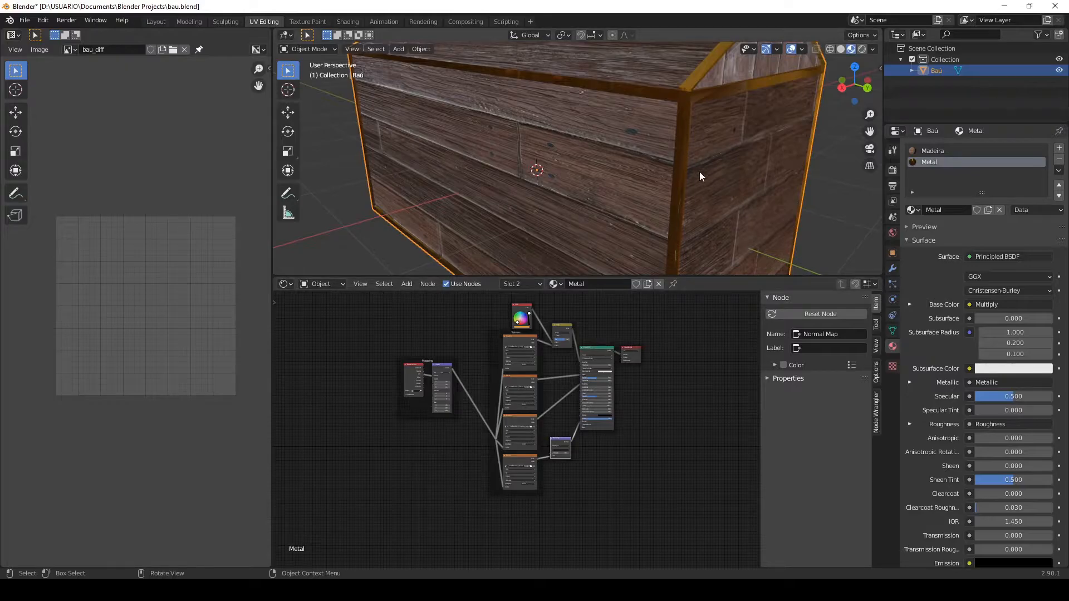
left_click_drag(704, 277, 704, 354)
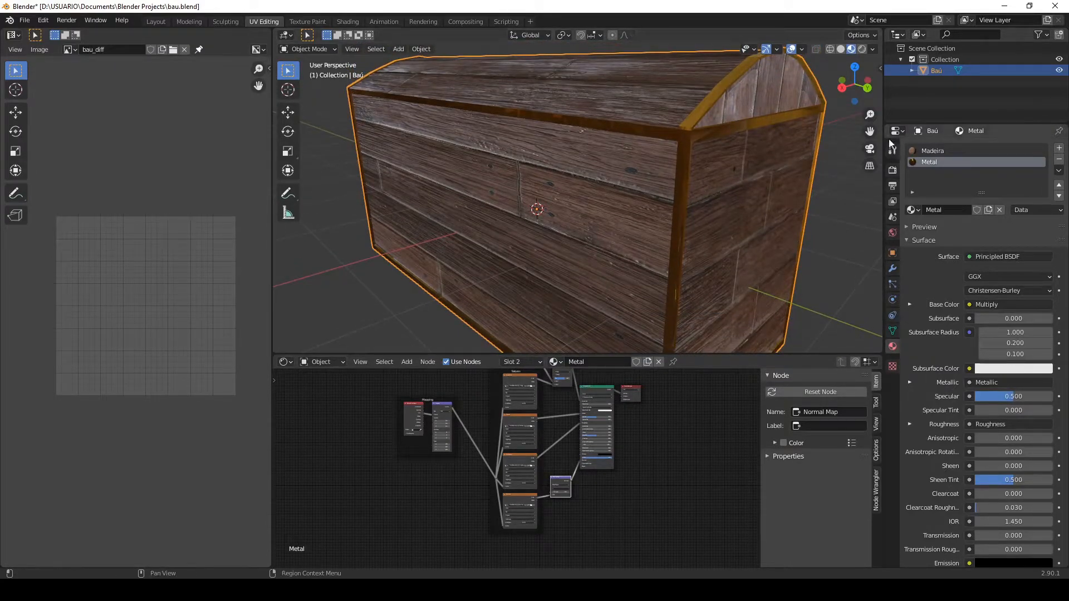
left_click(940, 151)
left_click(927, 164)
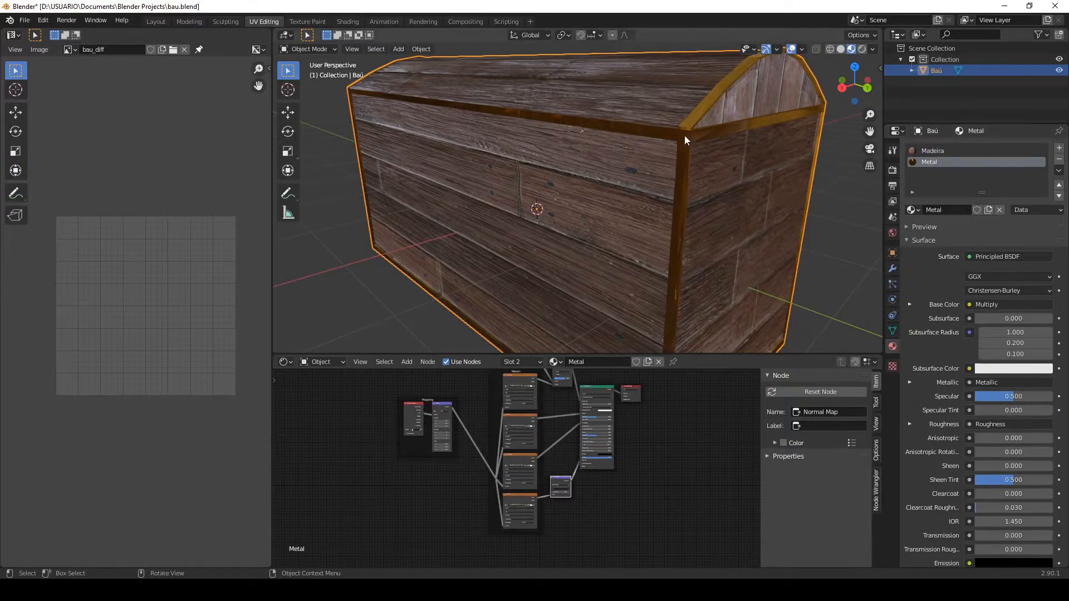
scroll(693, 156, "up", 5)
scroll(700, 169, "down", 5)
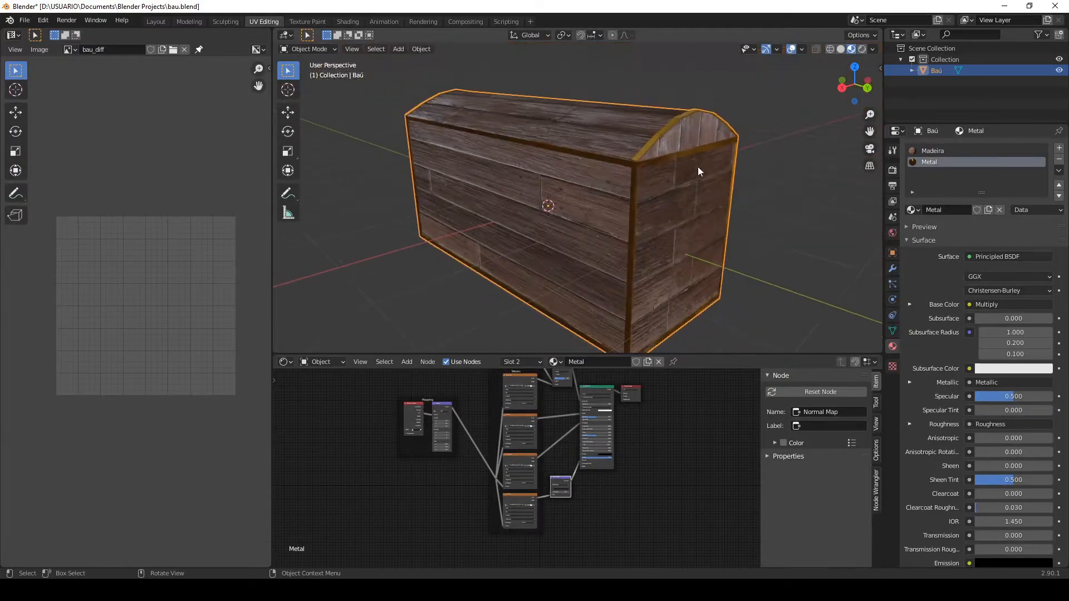
- Compare the Madeira and Metal node networks with the whole chest in view, leaving Madeira as the active material
left_click(933, 149)
left_click(929, 159)
left_click(934, 150)
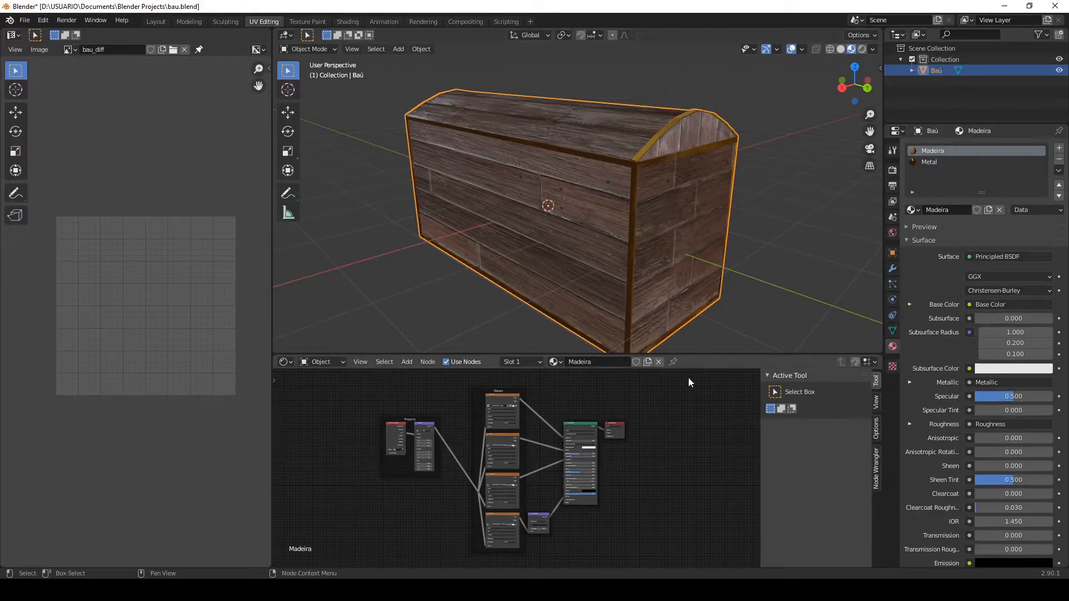
scroll(424, 398, "down", 2)
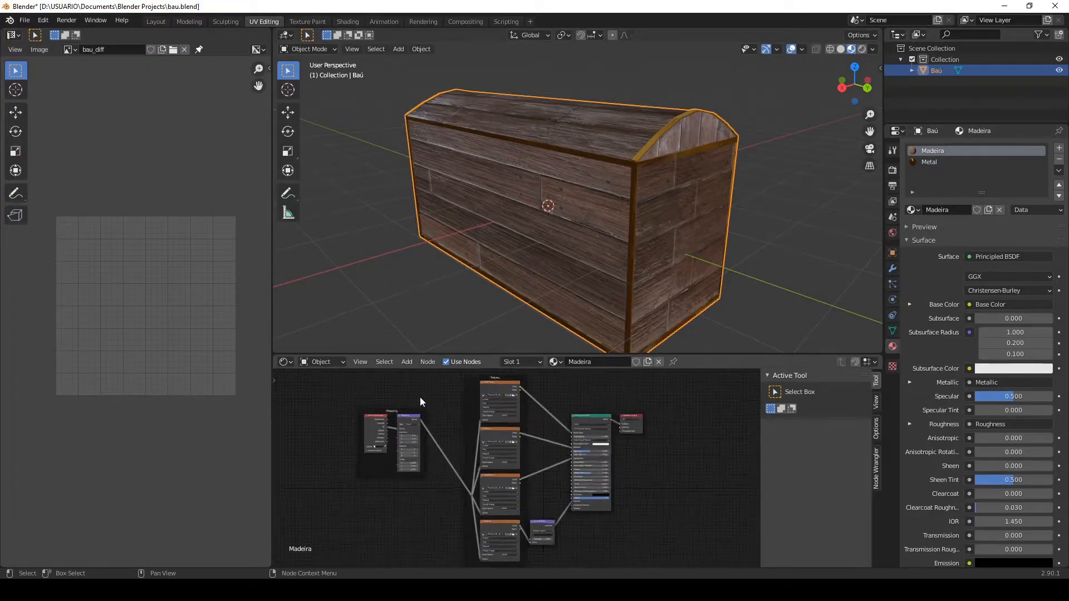
scroll(430, 398, "up", 1)
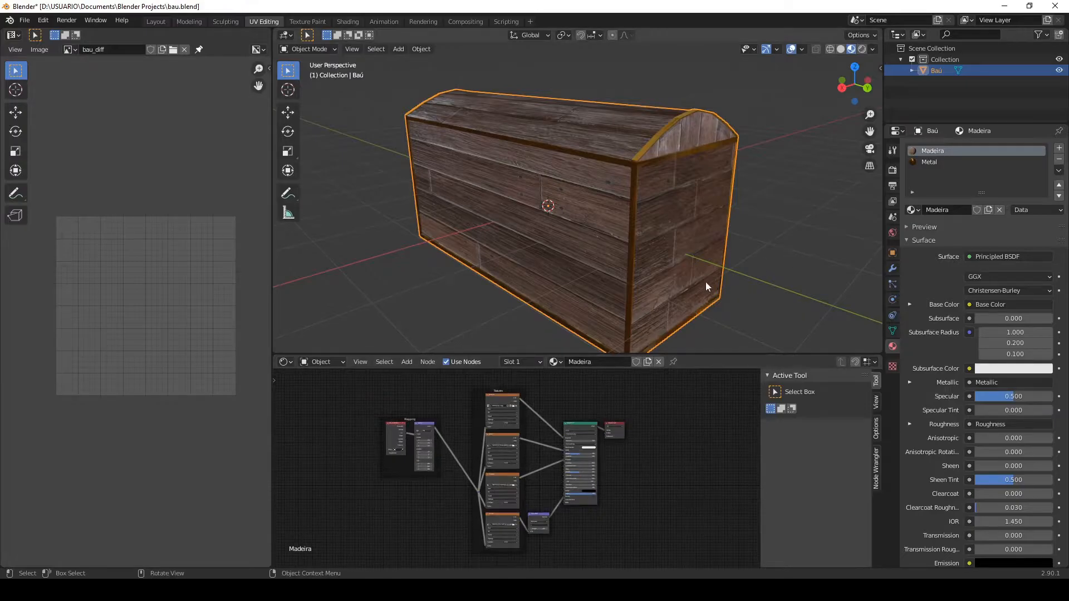
middle_click_drag(646, 227, 633, 239)
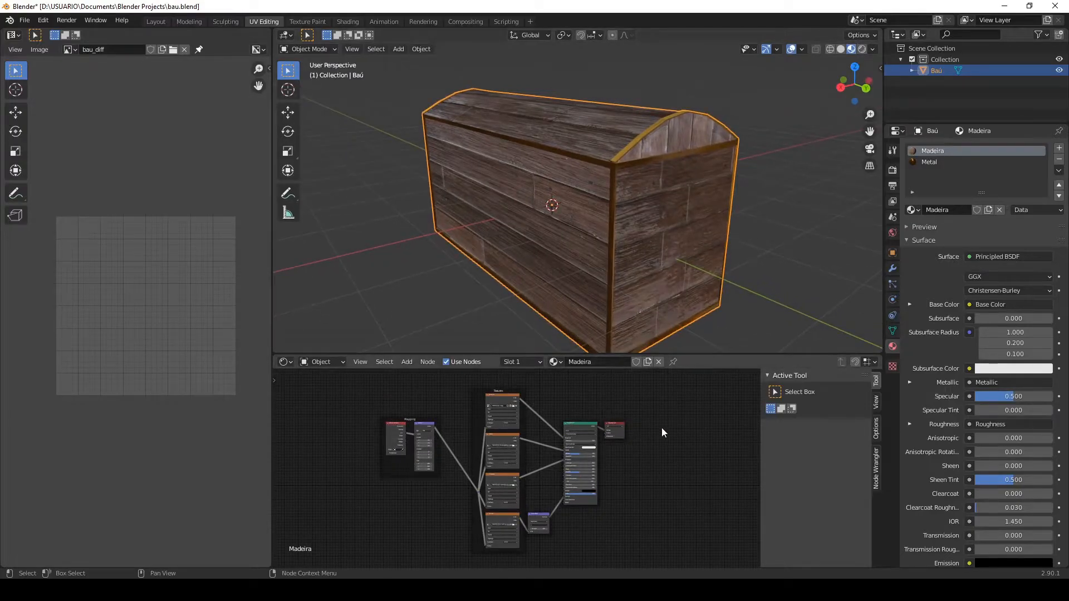
scroll(662, 429, "down", 1)
scroll(722, 350, "down", 1)
left_click_drag(723, 354, 723, 321)
left_click(933, 160)
left_click(937, 150)
scroll(533, 404, "up", 1)
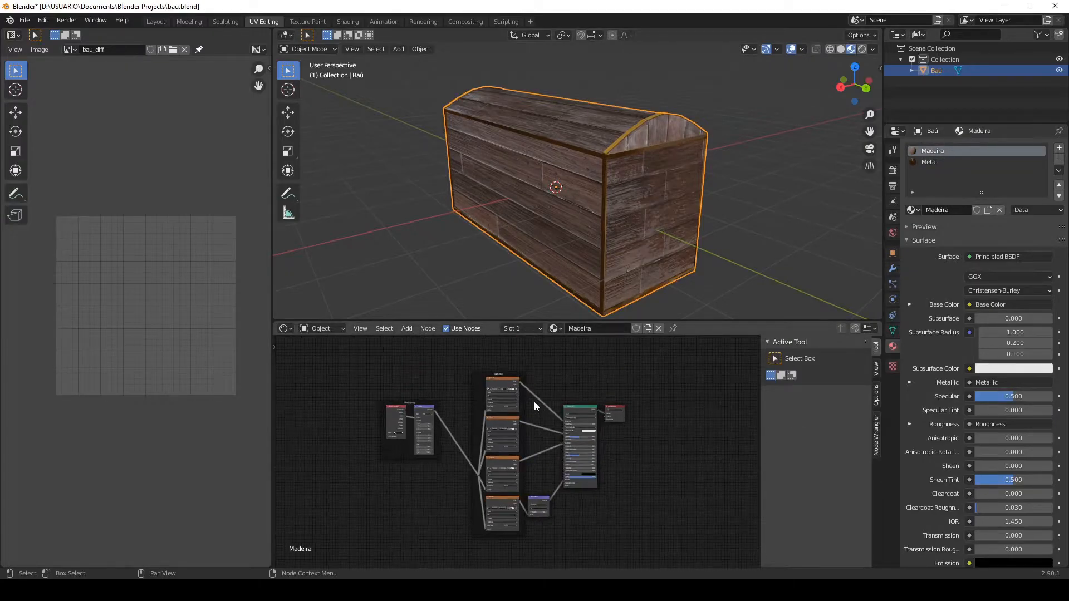
- Try a plain blue base color on Madeira by unlinking its Base Color texture, and relink the texture to the Principled BSDF
scroll(521, 397, "up", 3)
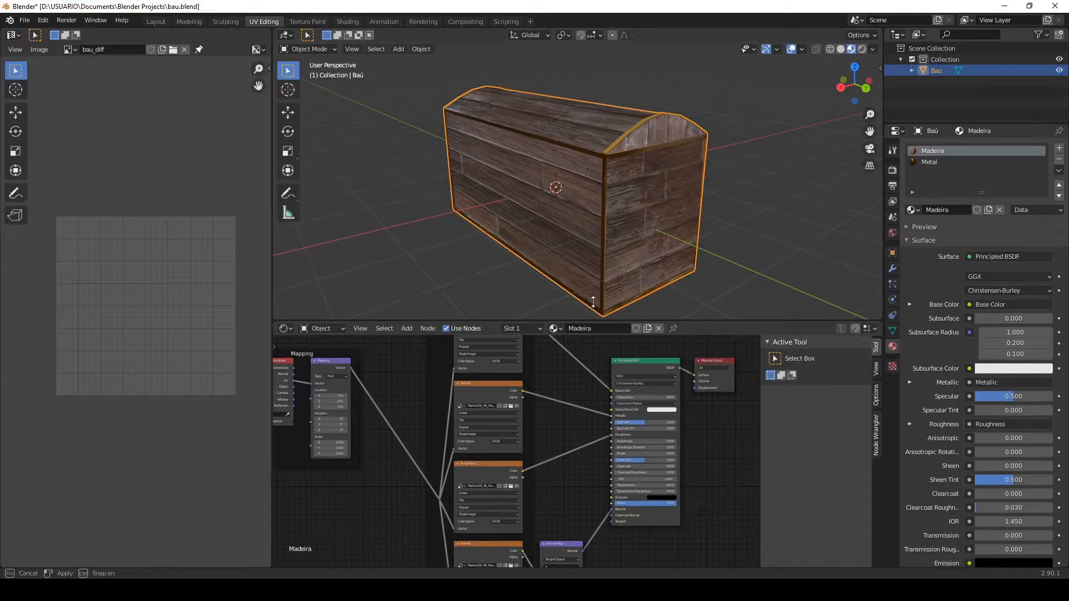
left_click_drag(571, 322, 571, 275)
scroll(543, 339, "up", 1)
middle_click_drag(542, 339, 546, 423)
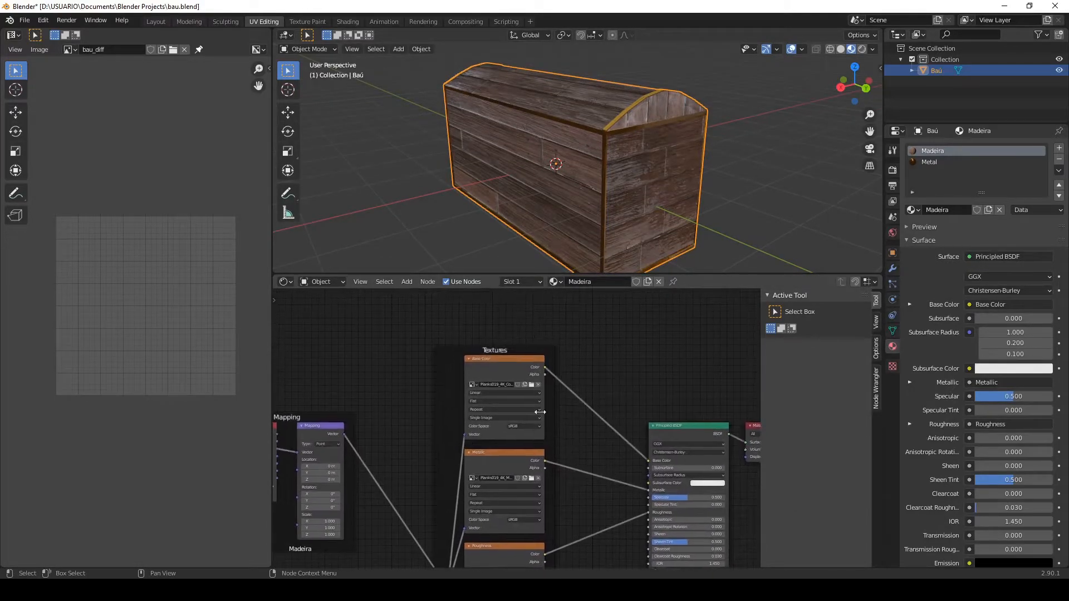
mouse_move(583, 453)
middle_mouse_down()
mouse_move(576, 395)
mouse_move(567, 456)
middle_mouse_up()
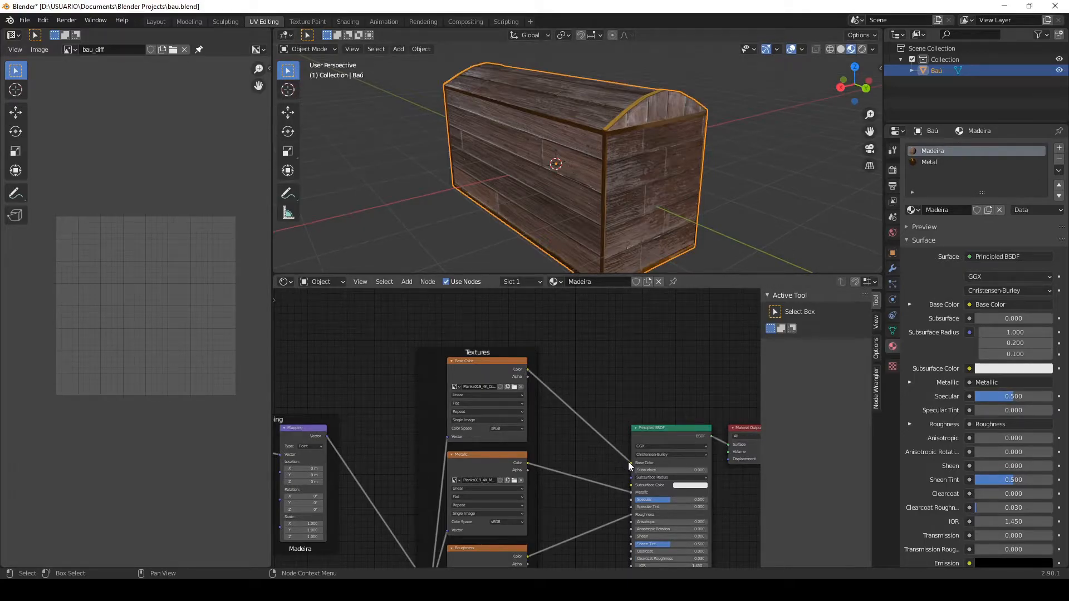
left_click_drag(631, 463, 585, 401)
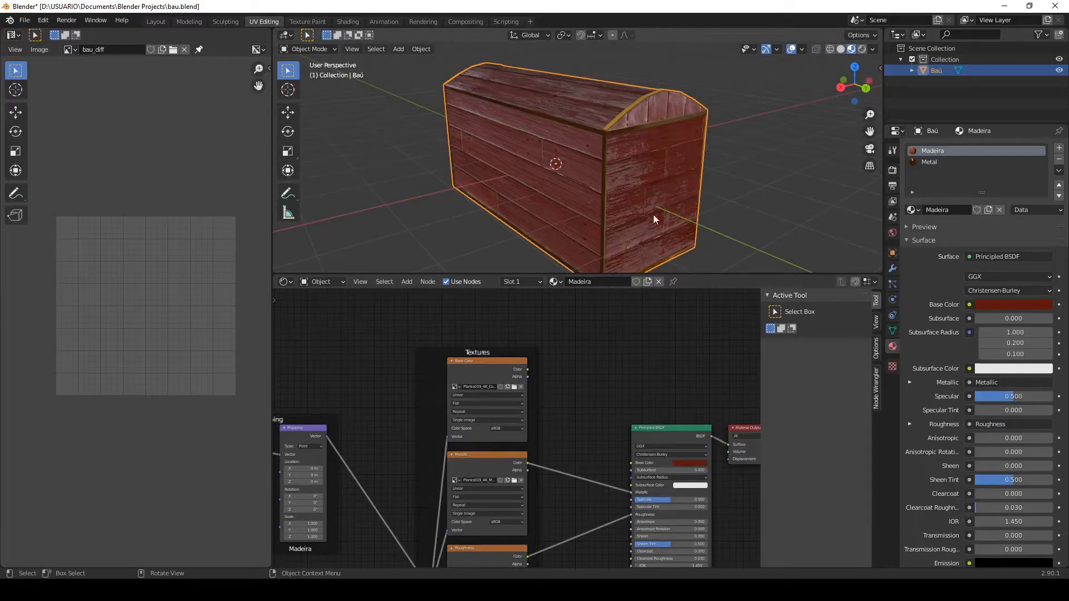
left_click_drag(696, 410, 706, 373)
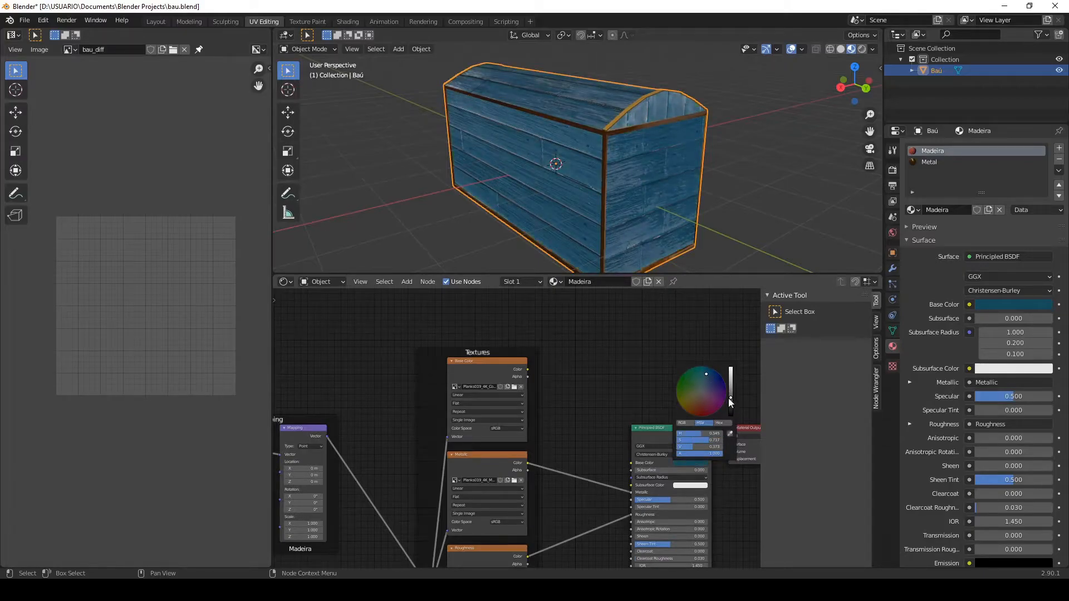
left_click_drag(528, 371, 631, 463)
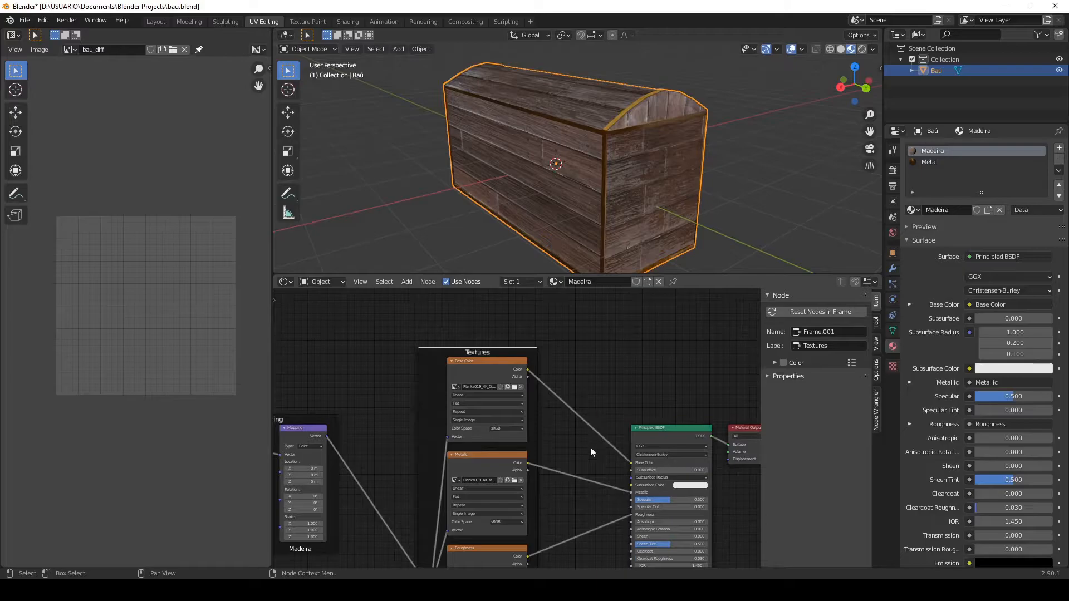
- Examine Madeira's texture nodes from the Base Color image to the Normal image and its Normal Map node
left_click(484, 362)
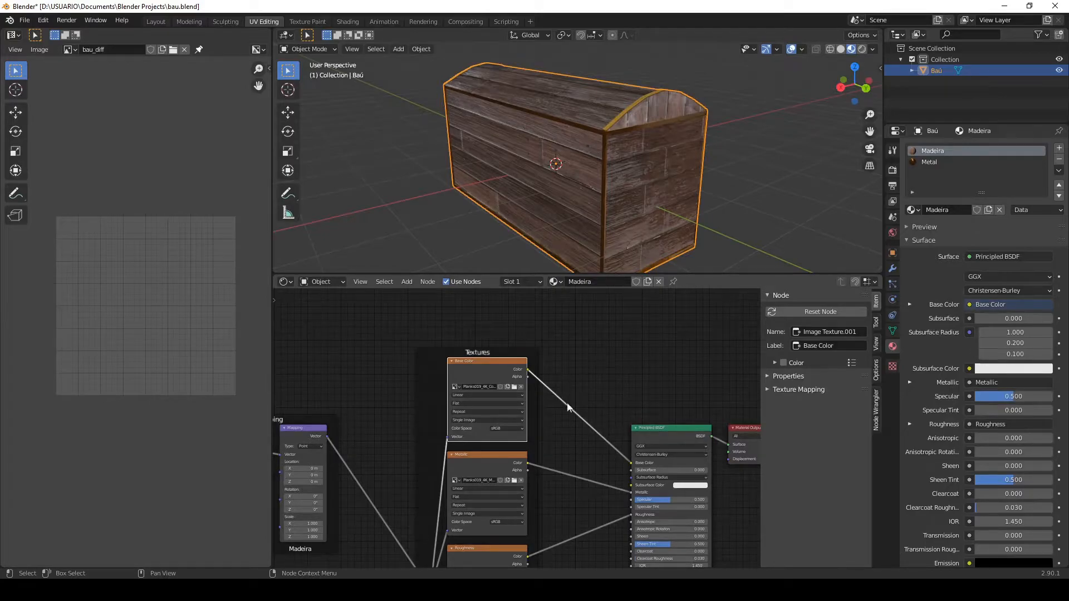
scroll(563, 440, "down", 2)
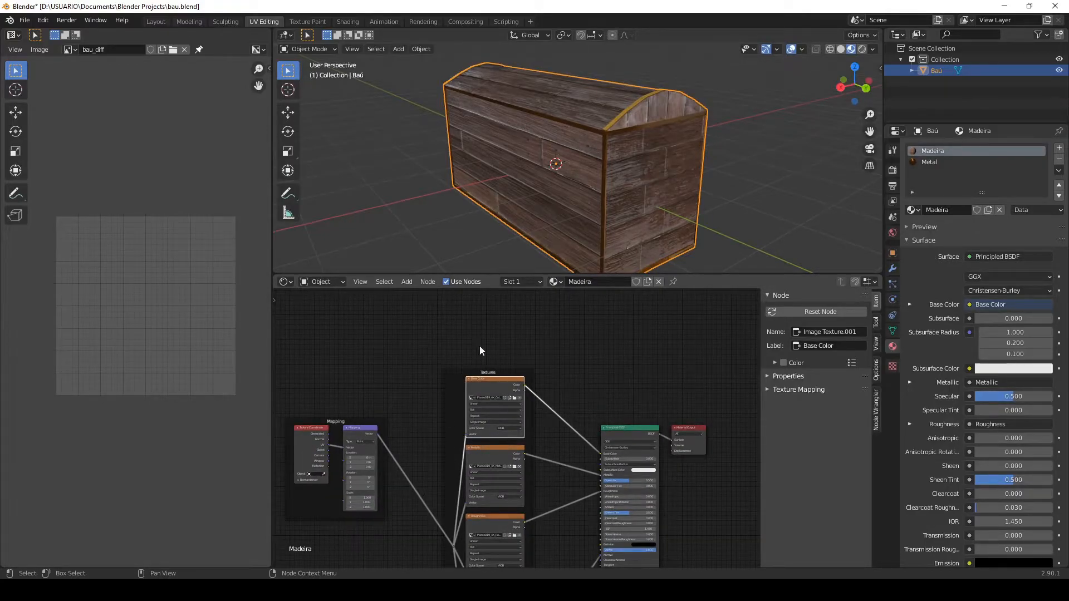
middle_click_drag(577, 459, 559, 474)
scroll(523, 428, "up", 8)
scroll(568, 458, "down", 5)
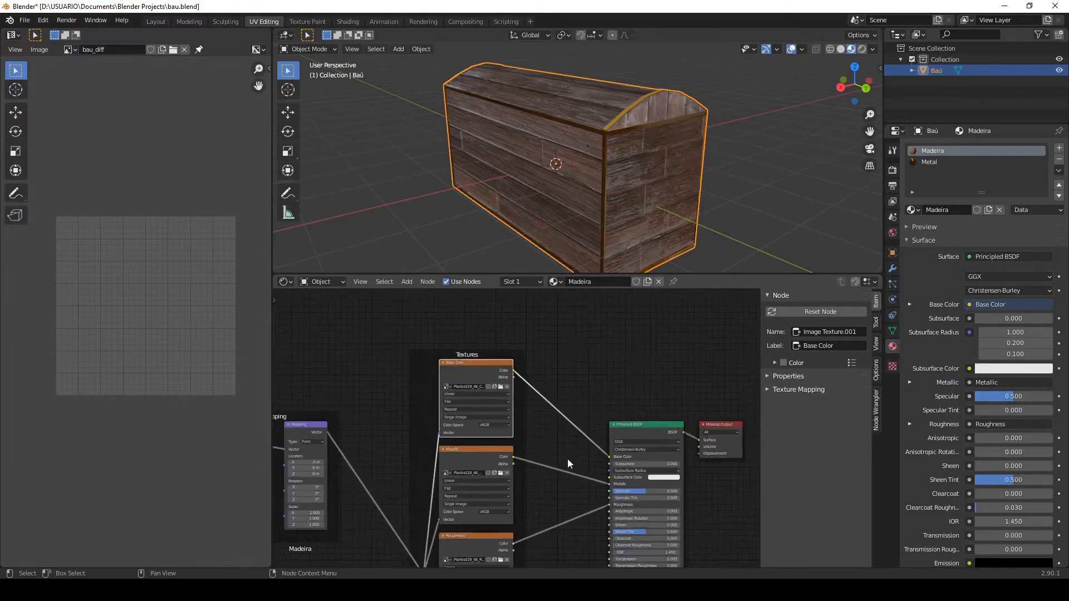
scroll(568, 459, "down", 4)
middle_click_drag(539, 543, 530, 370)
scroll(569, 449, "up", 7)
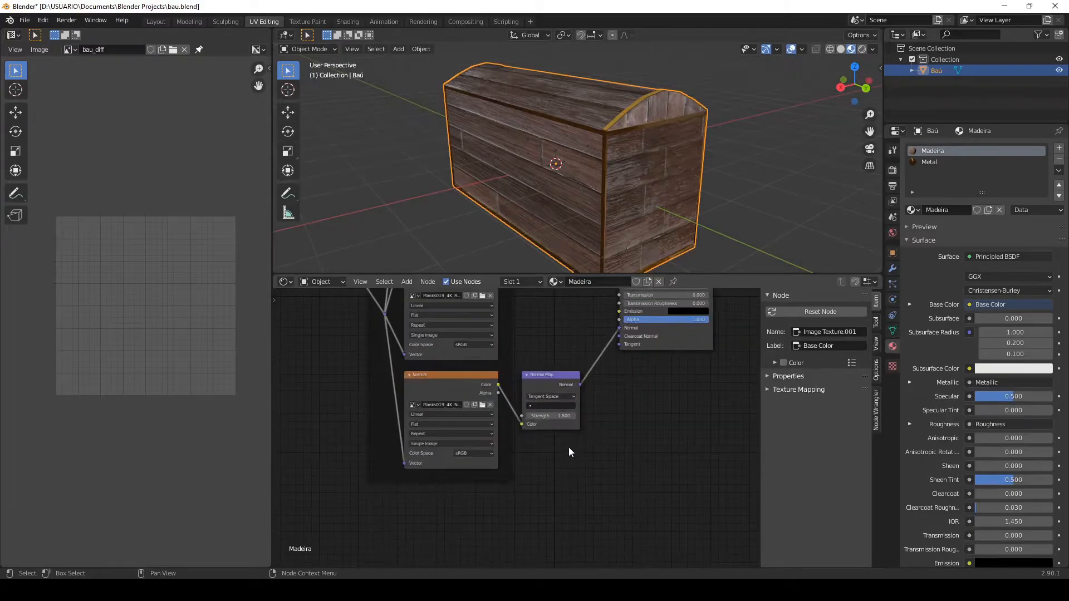
- Unlink the Normal Map from Madeira's Principled BSDF to compare the plank relief close up, and reconnect it to the Normal input
scroll(568, 449, "up", 1)
scroll(597, 162, "up", 6)
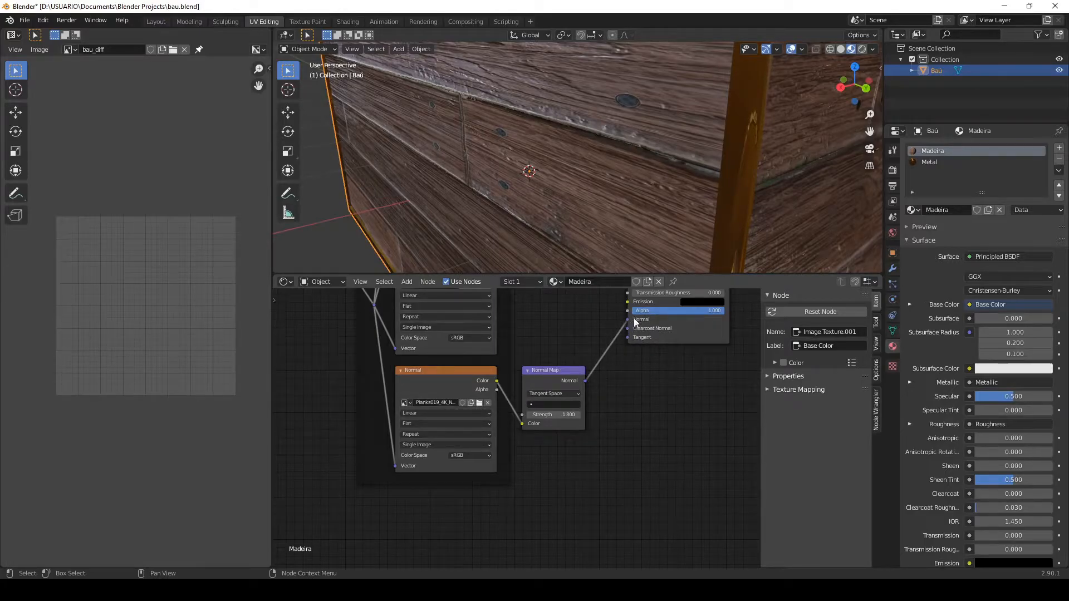
left_click_drag(590, 370, 585, 381)
left_click_drag(628, 320, 616, 325)
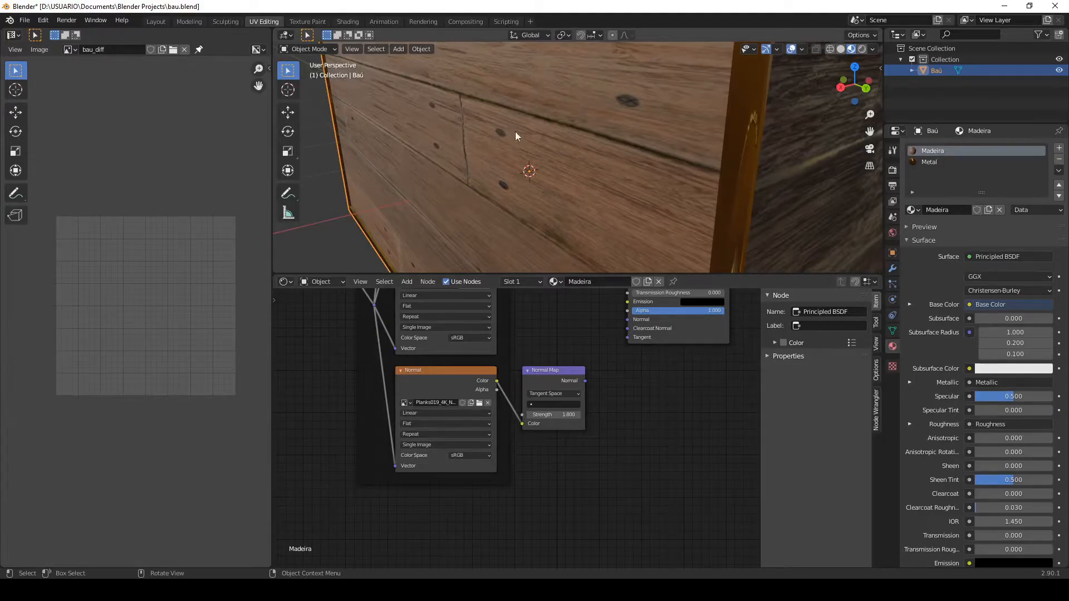
left_click_drag(585, 380, 628, 320)
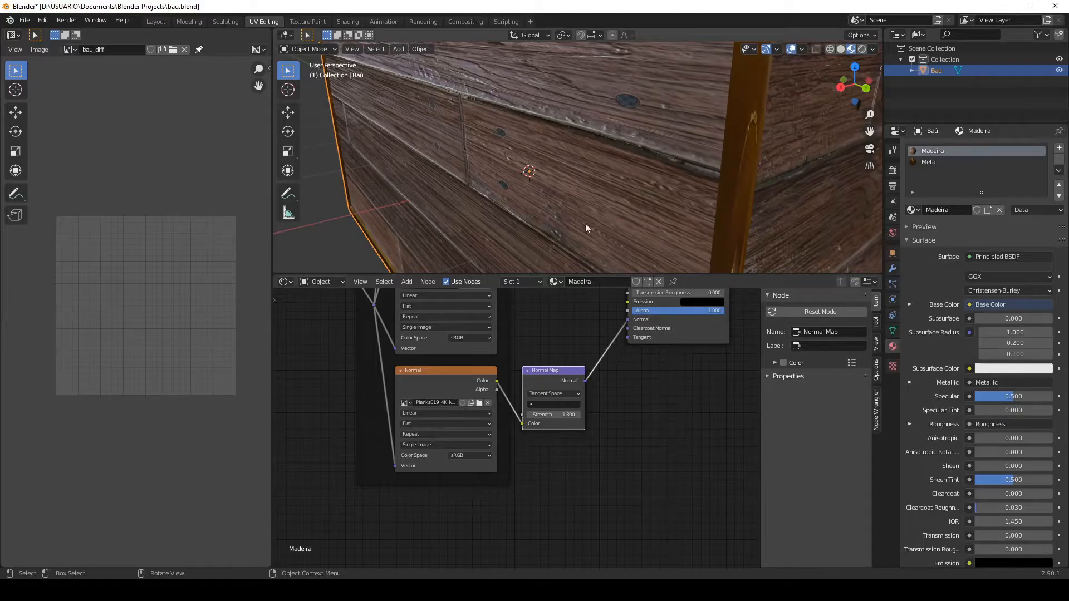
- Show the chest's UV maps, check the UVMap_saida layout in Edit Mode, and return to Object Mode
scroll(590, 373, "down", 3)
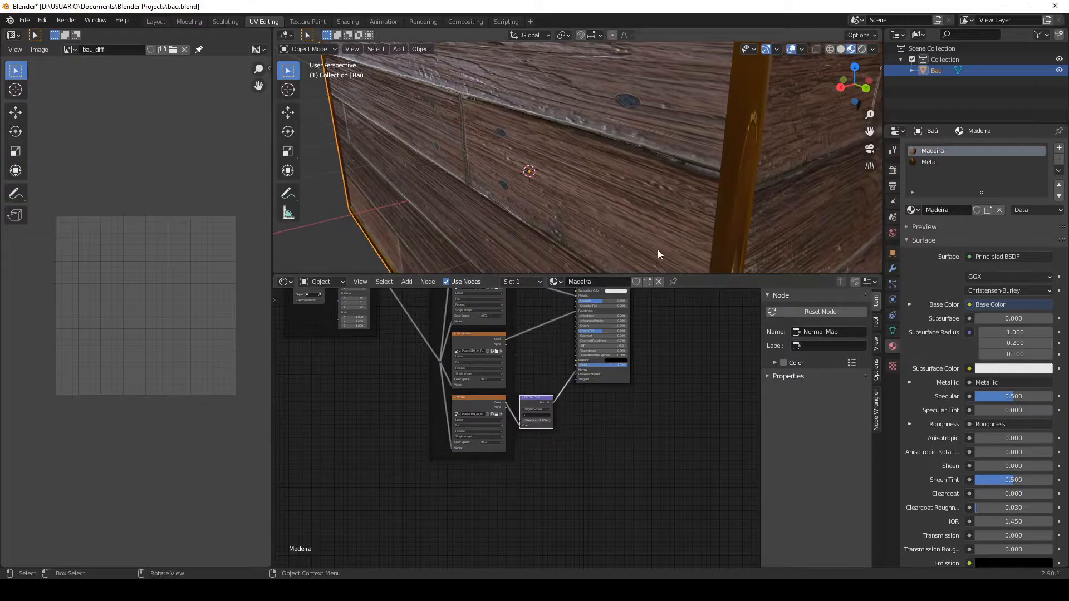
scroll(575, 431, "down", 2)
scroll(636, 375, "up", 3)
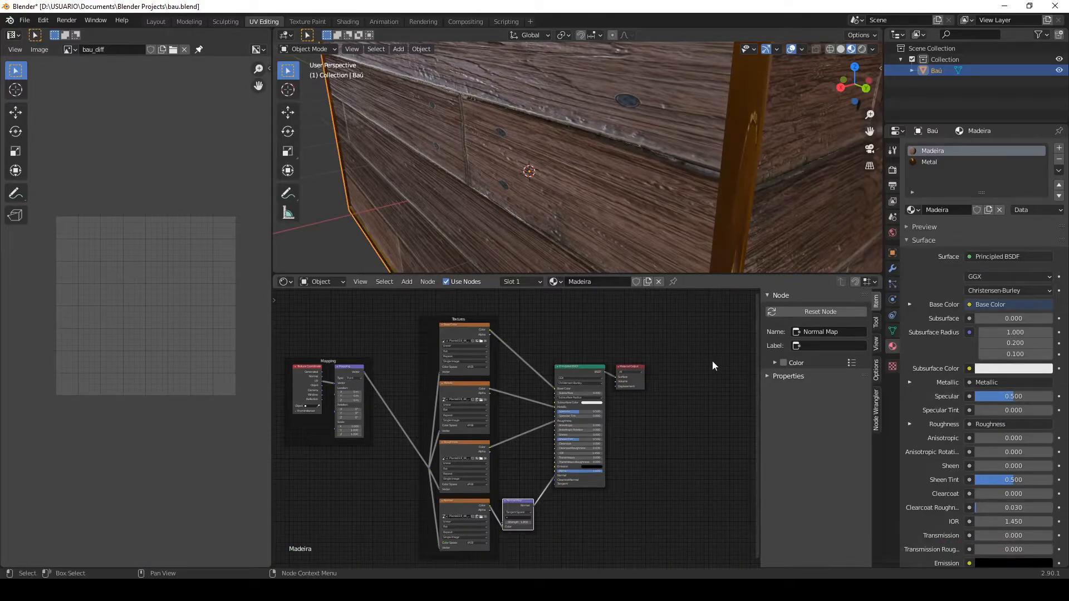
middle_click_drag(684, 333, 705, 334)
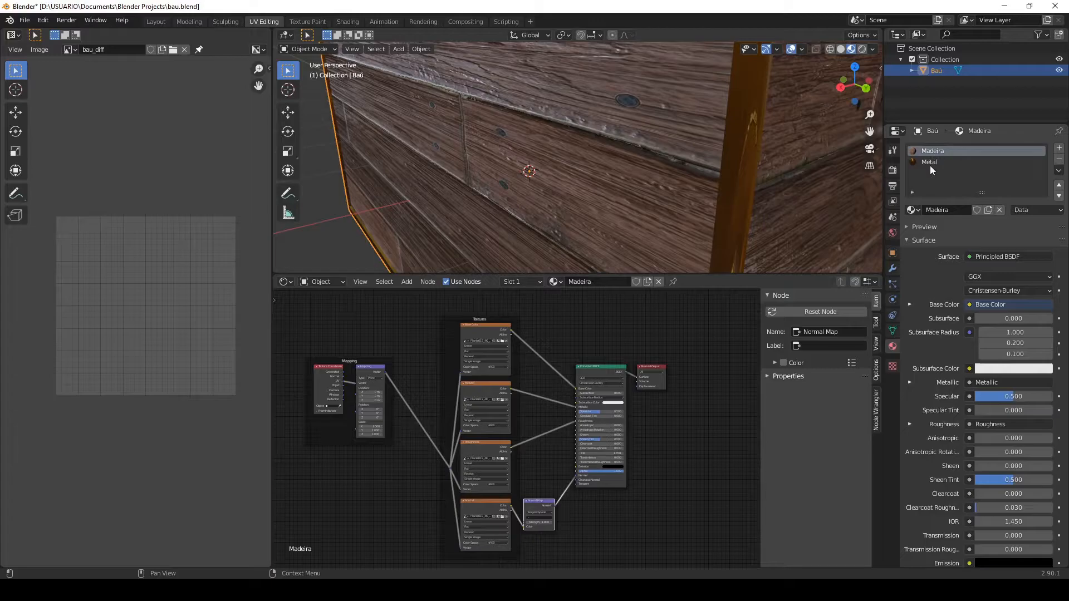
left_click(892, 330)
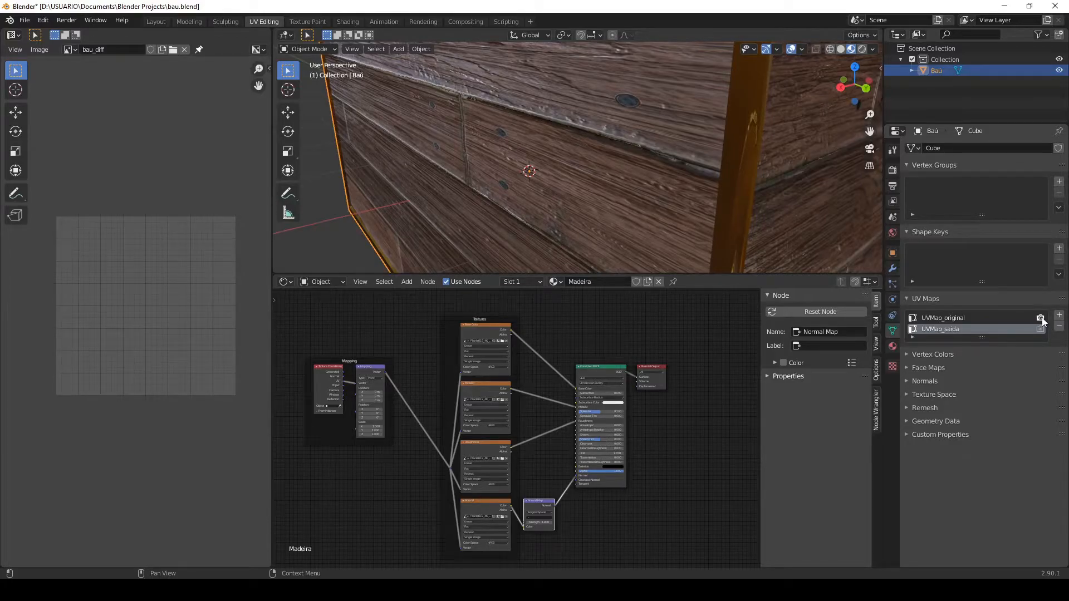
key("KP_Decimal")
scroll(576, 186, "down", 2)
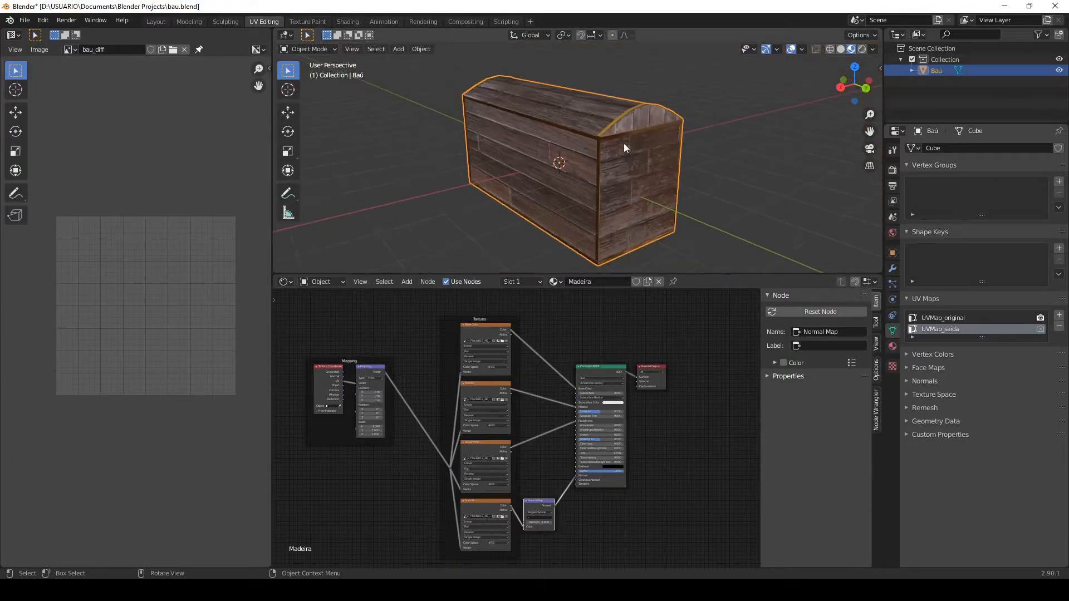
scroll(592, 172, "up", 1)
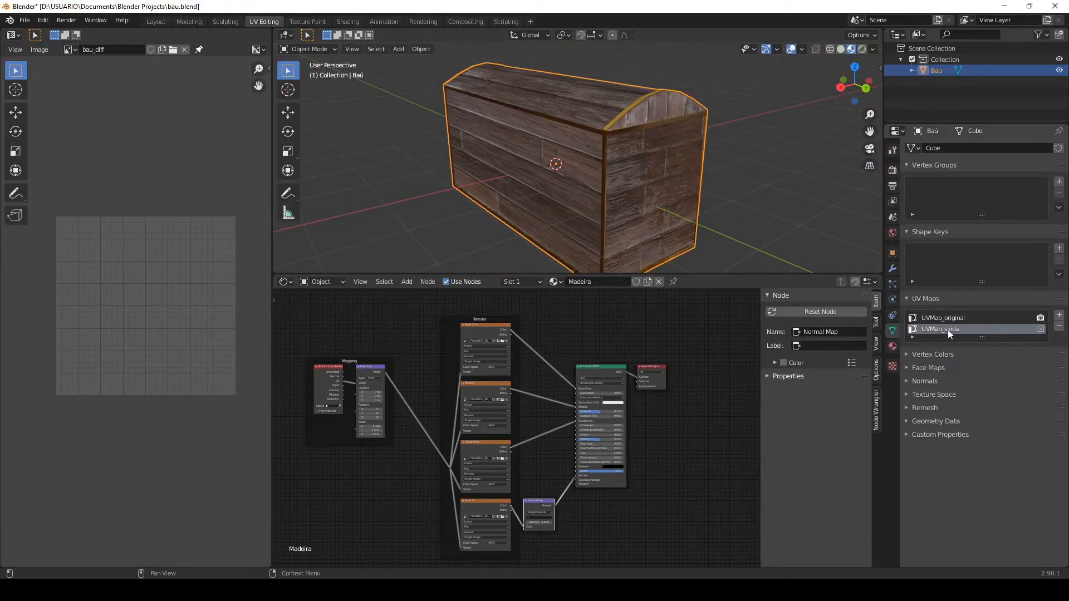
key("Tab")
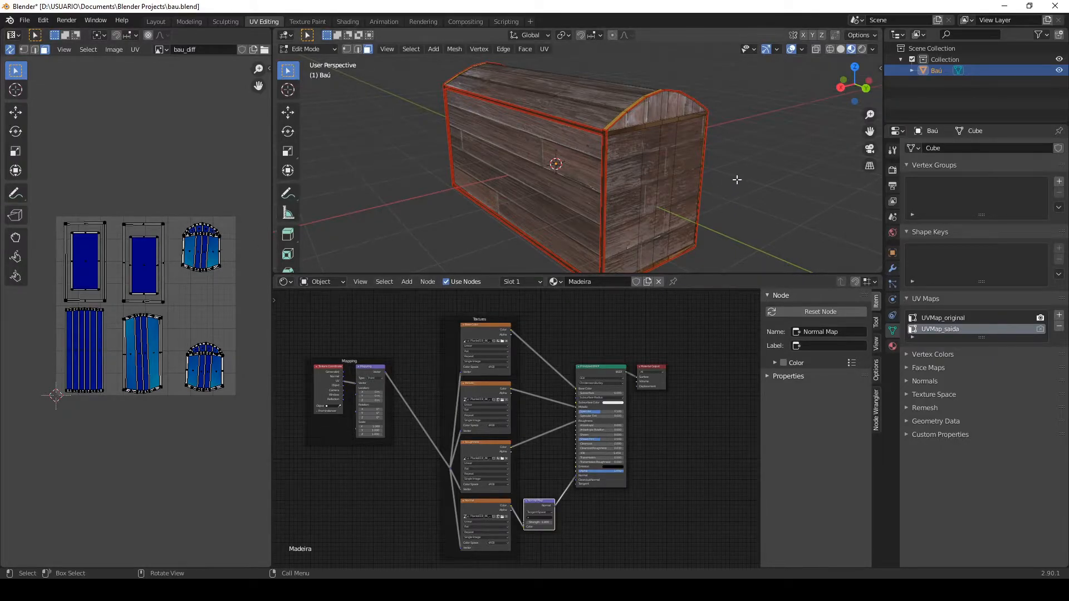
key("Tab")
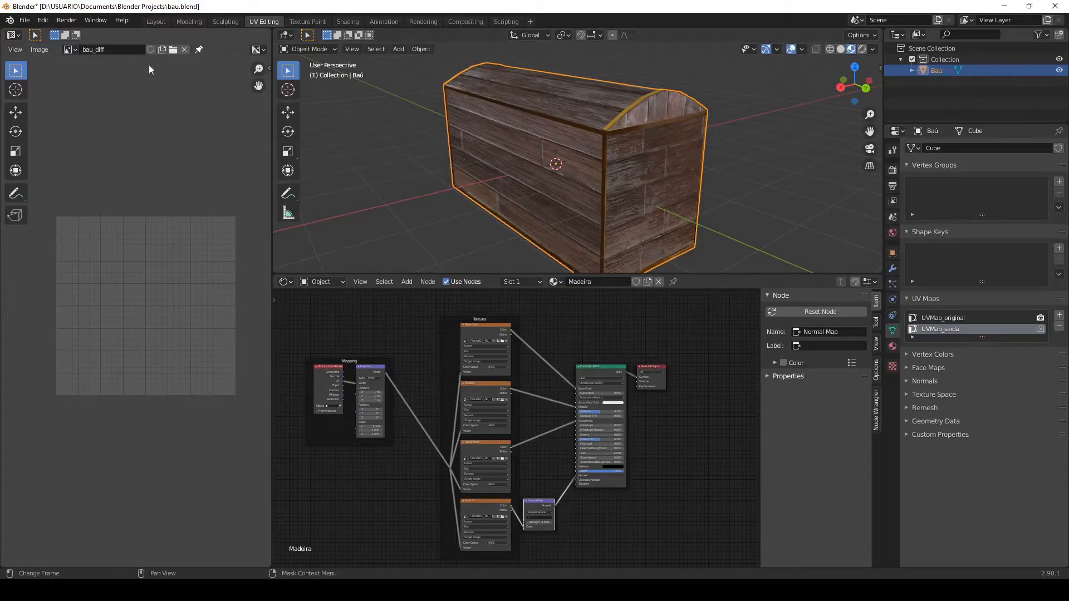
- Unlink bau_diff from the image editor and create a blank 1024 × 1024 px image named bau_diffuse
scroll(128, 233, "up", 1)
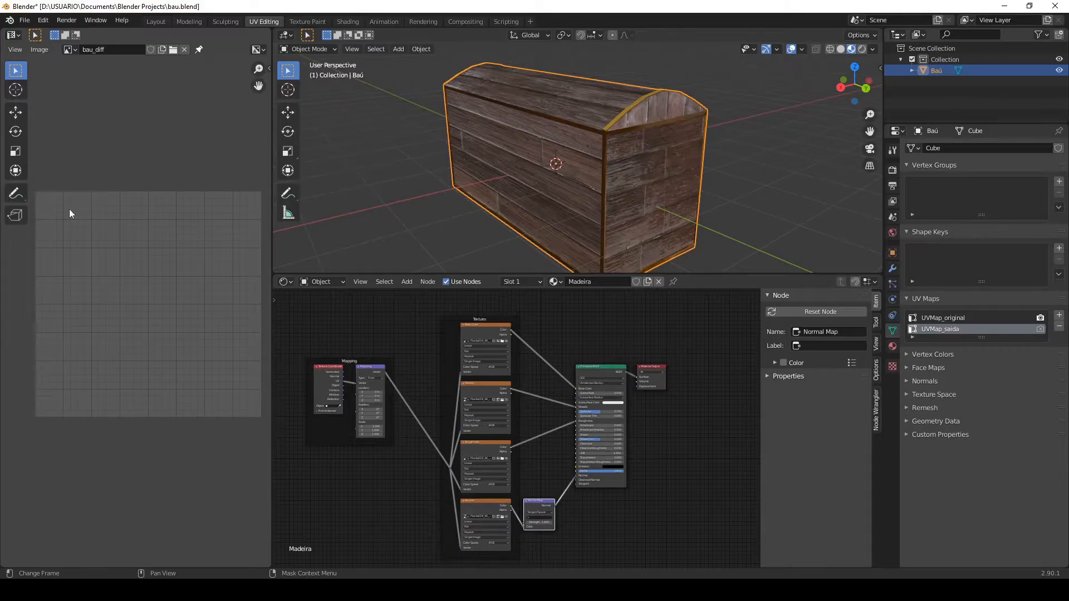
left_click(184, 49)
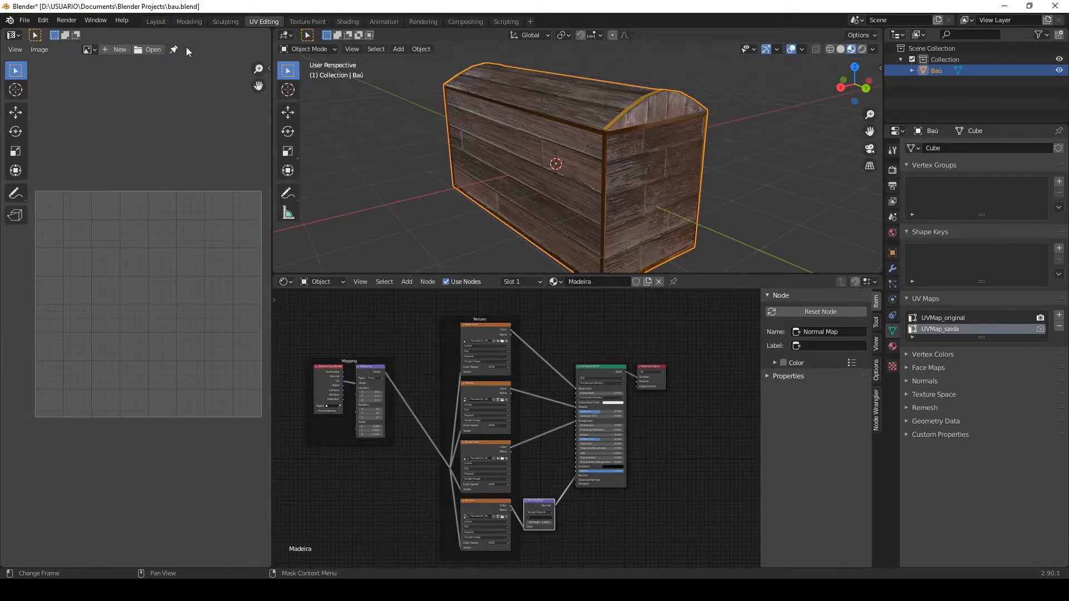
left_click(115, 49)
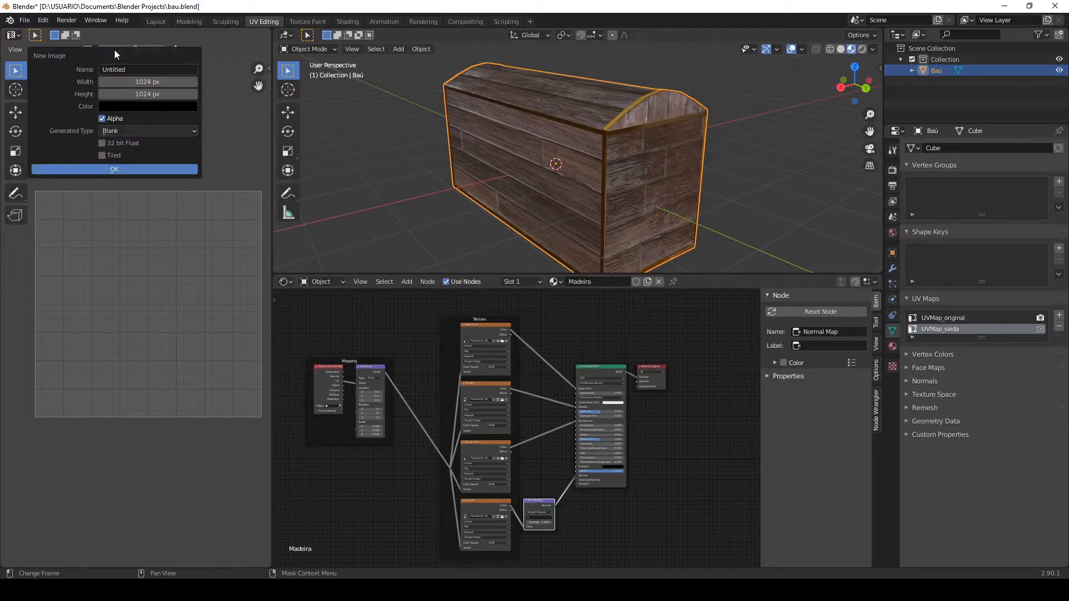
left_click(131, 70)
type("bau")
type("cor")
key("BackSpace")
key("BackSpace")
key("BackSpace")
type("diffuse")
left_click(115, 169)
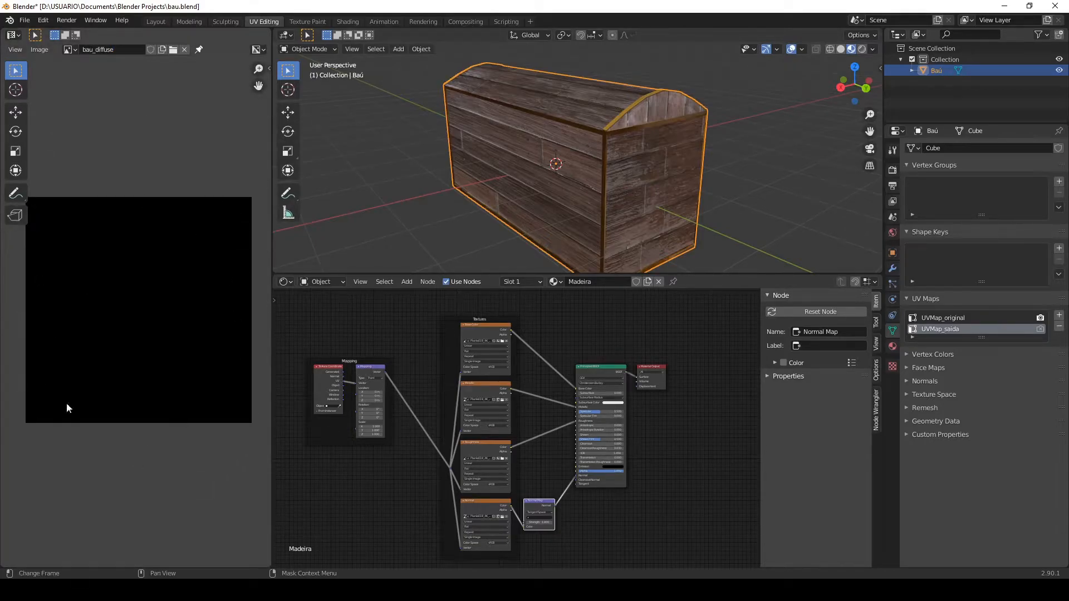
- Save the new image as bau_diffuse.png in the Modelos folder on the Desktop
left_click(25, 23)
left_click(26, 22)
scroll(65, 58, "down", 4)
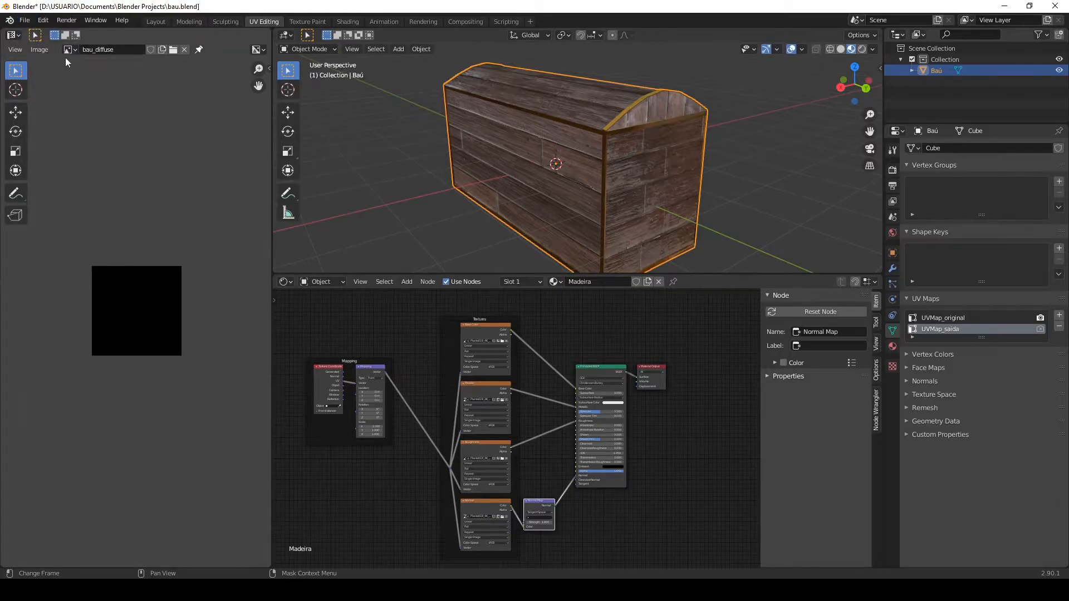
scroll(136, 110, "up", 4)
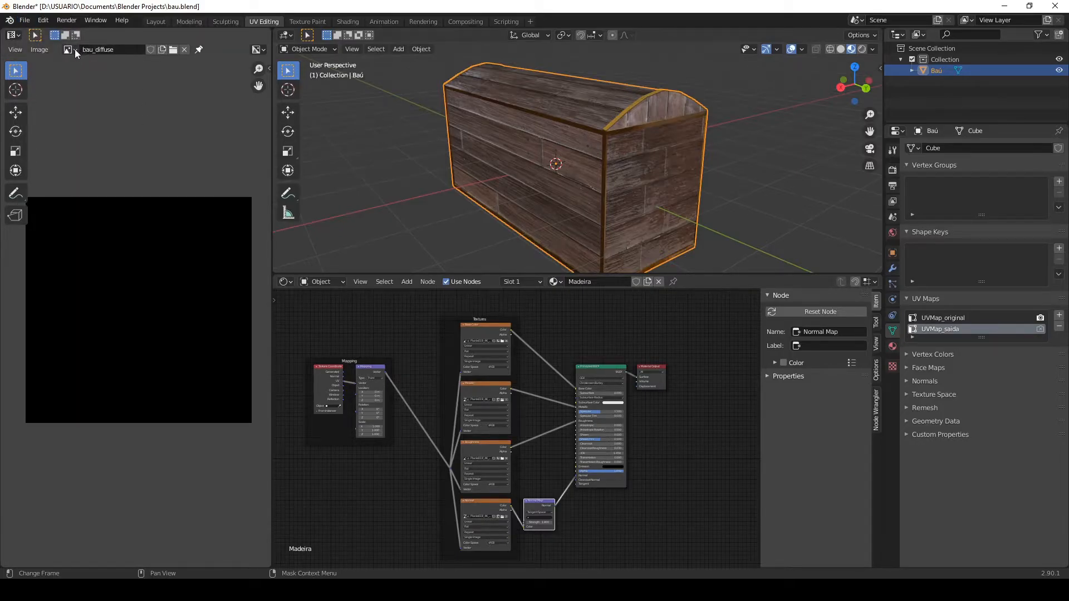
left_click(40, 50)
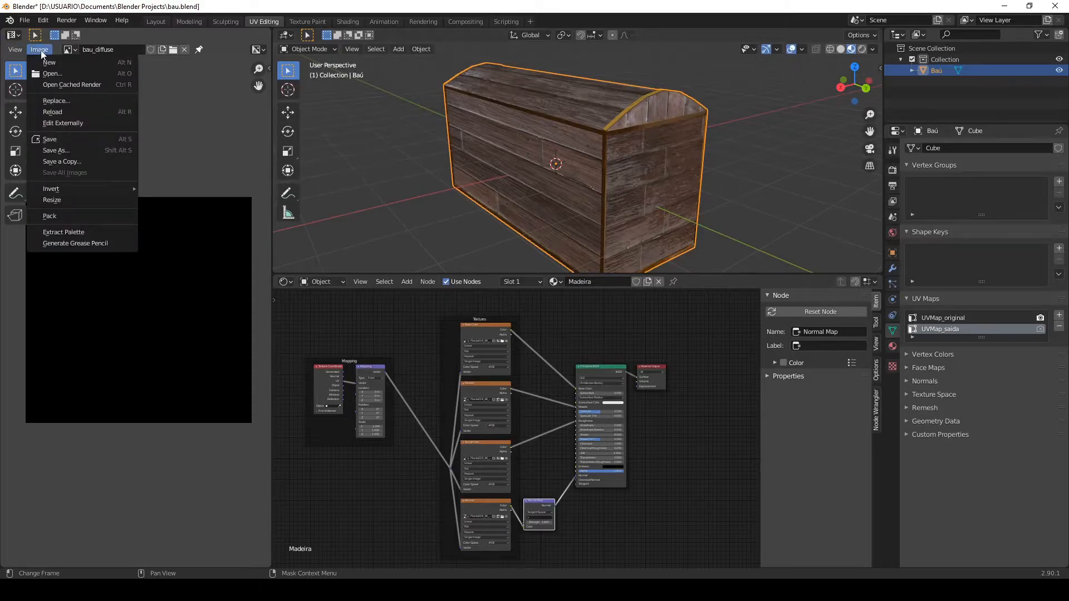
left_click(58, 150)
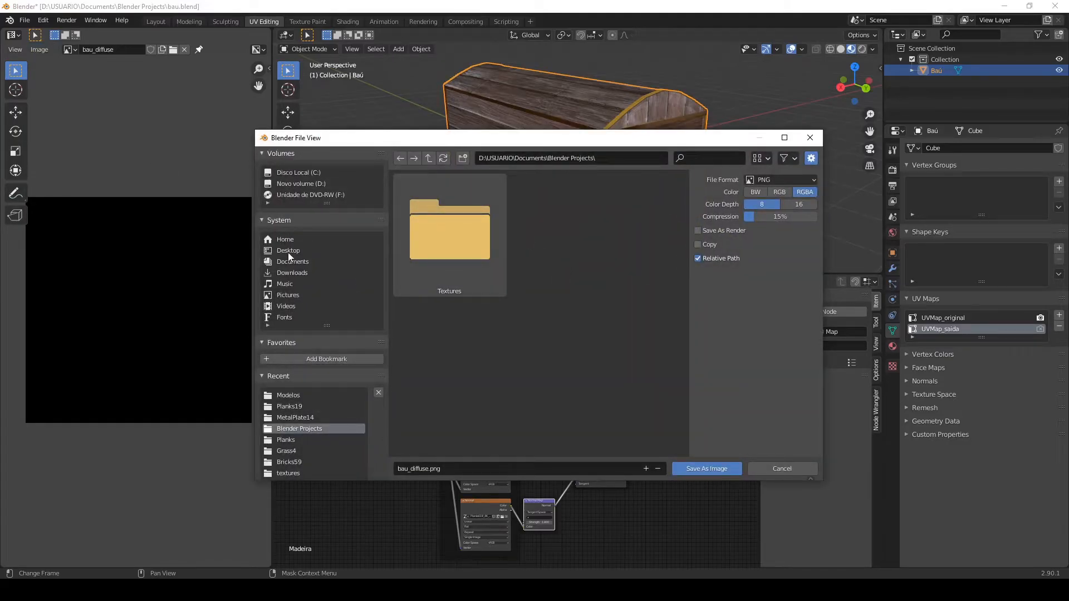
double_click(293, 396)
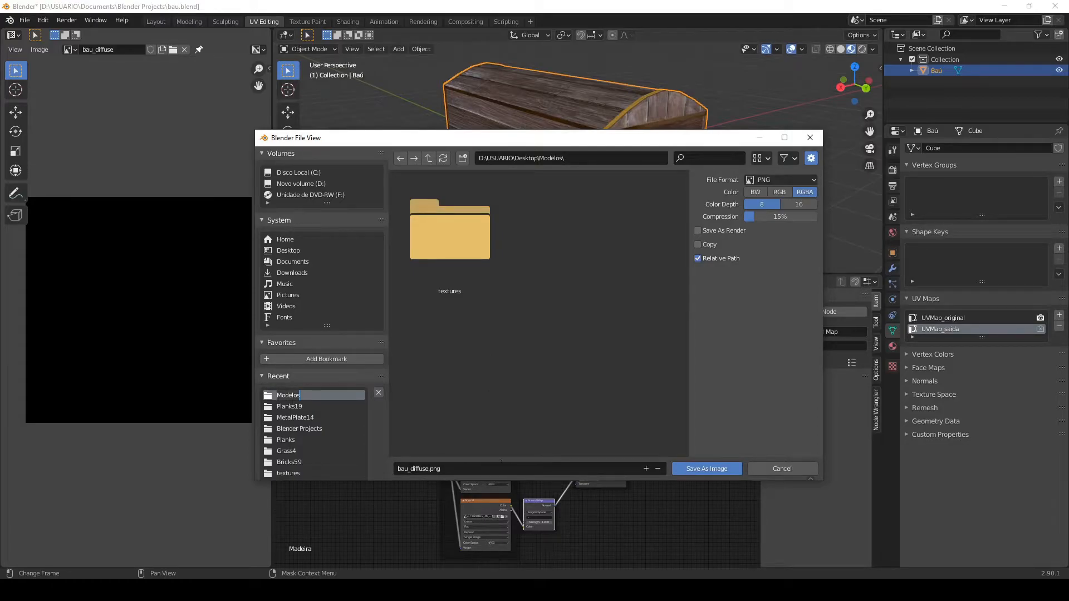
left_click(720, 468)
left_click(727, 468)
- Switch to File Explorer, view bau_diffuse in the Modelos folder, and return to Blender
left_click(235, 590)
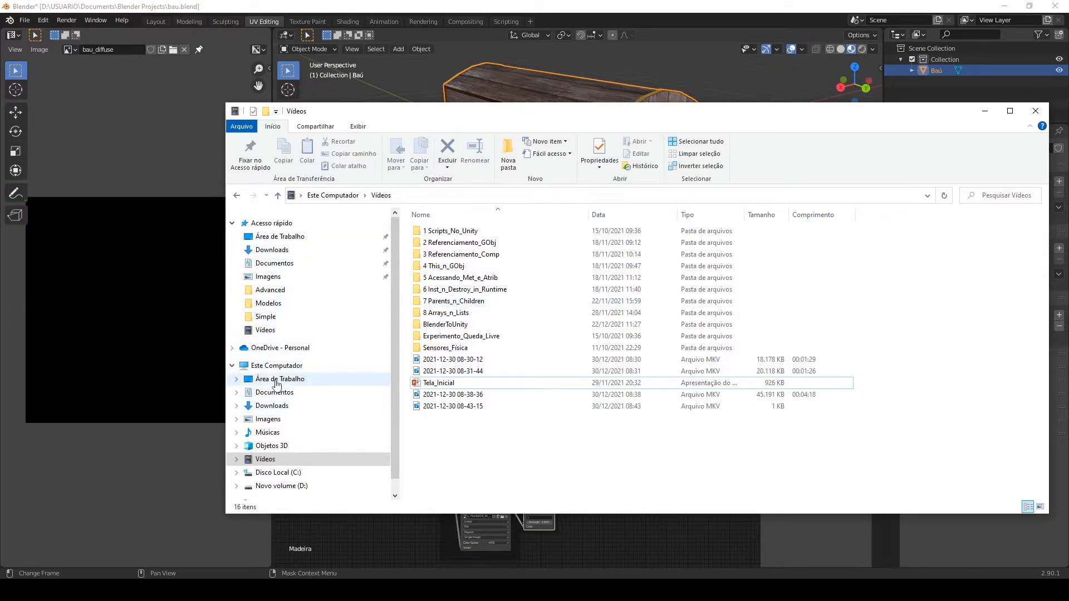
left_click(268, 304)
left_click(662, 358)
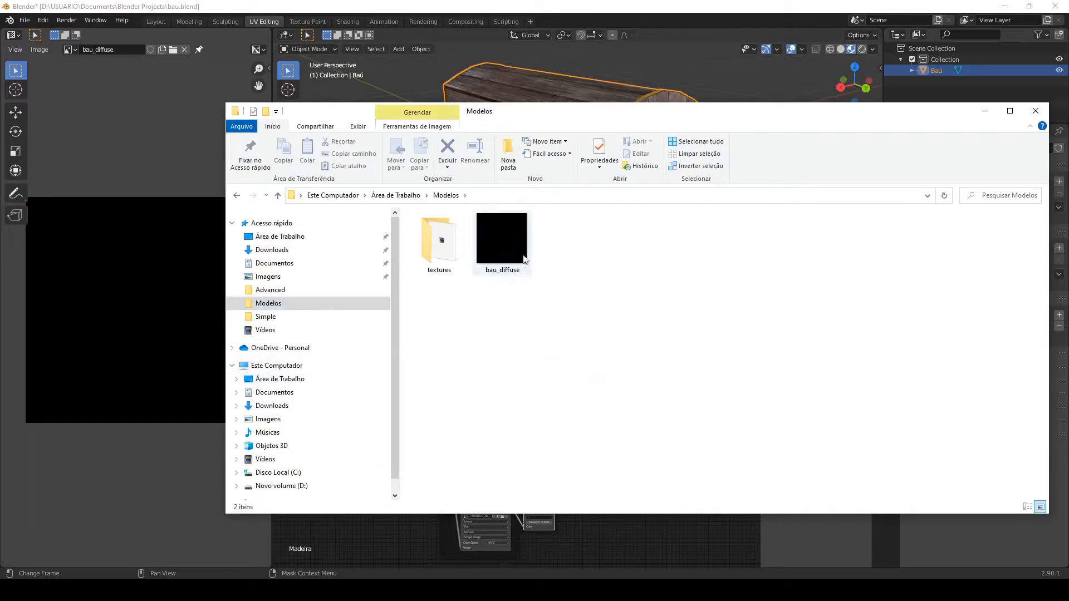
double_click(506, 239)
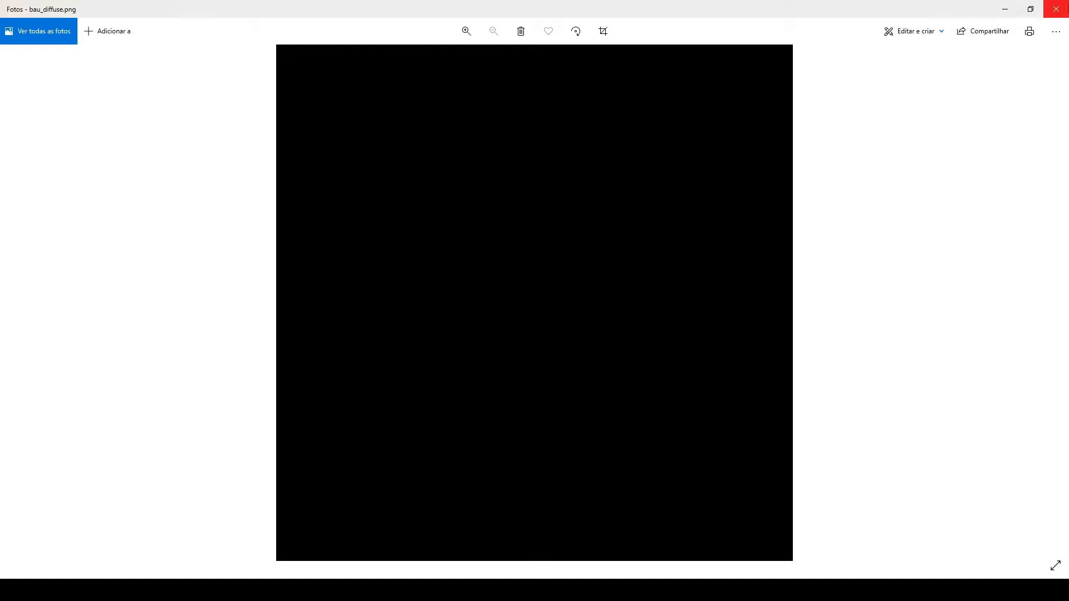
left_click(1056, 9)
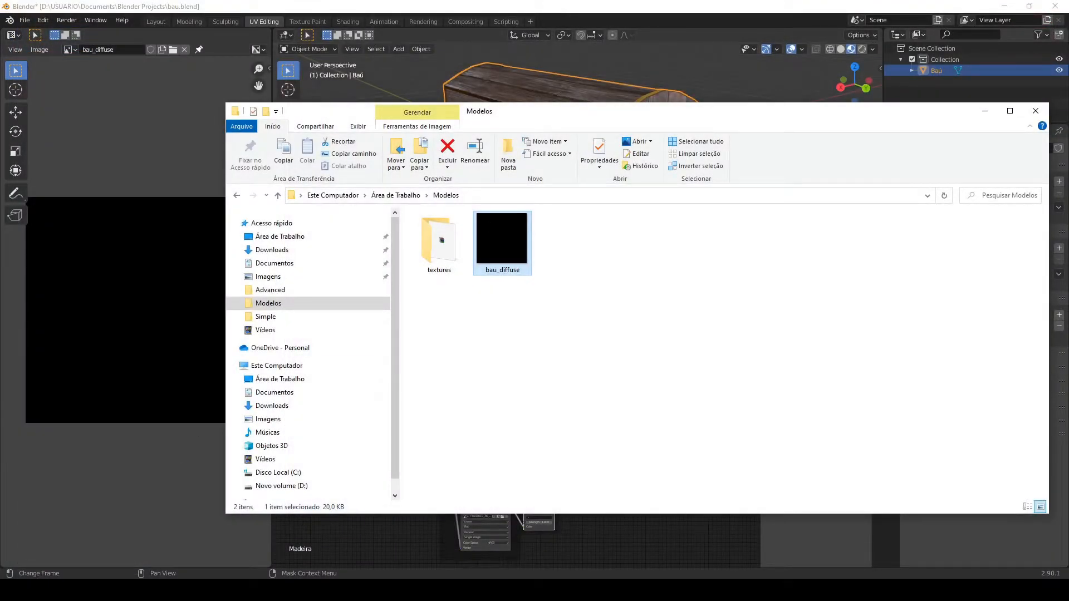
left_click(381, 3)
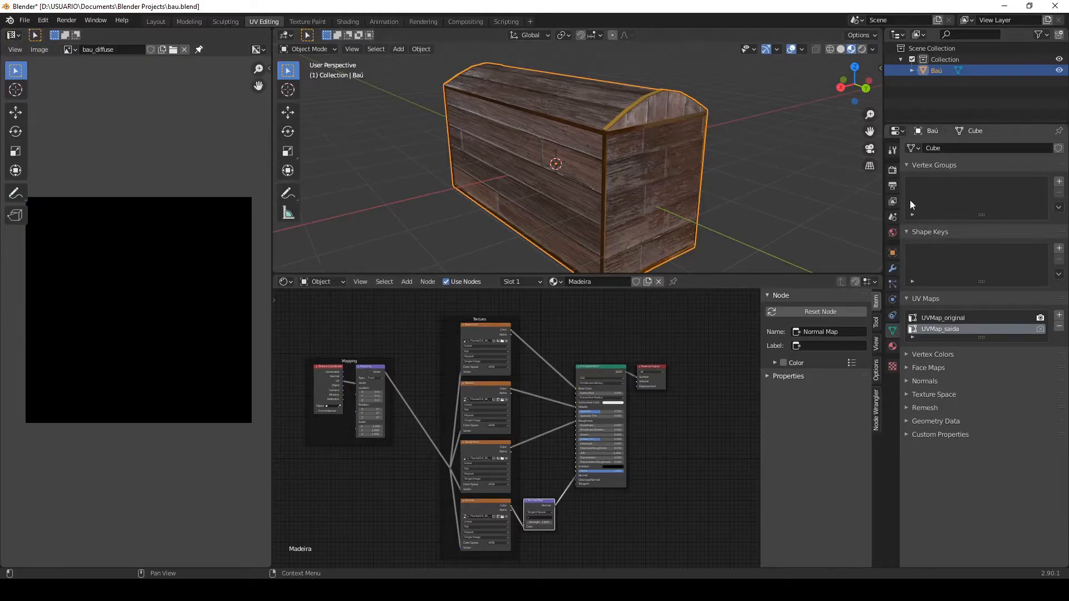
- Show the chest's material slots and add an Image Texture node to Madeira above the Mapping frame
left_click(892, 347)
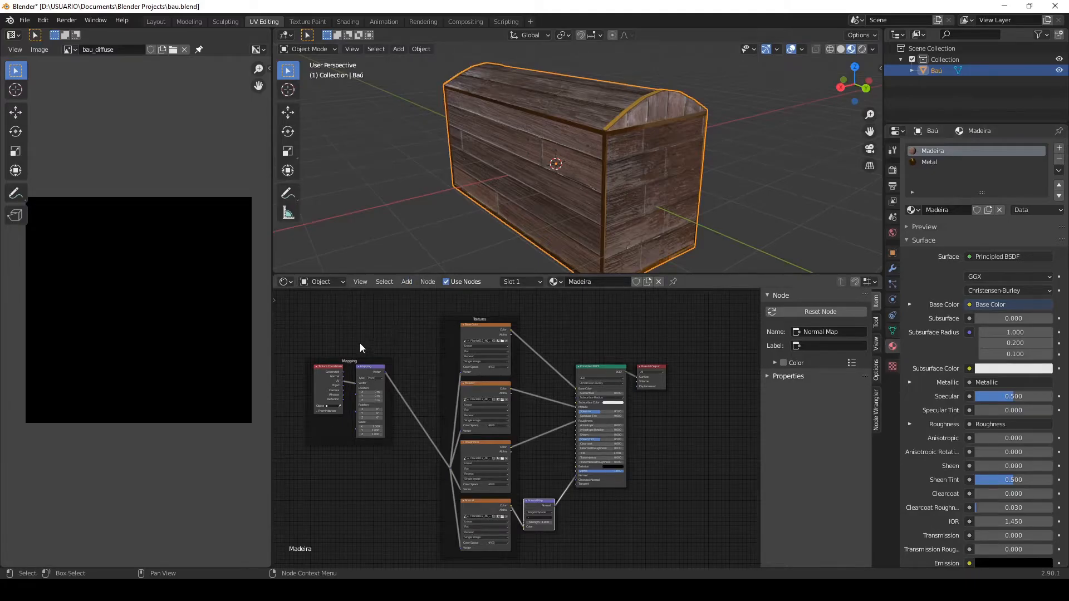
scroll(403, 341, "down", 3)
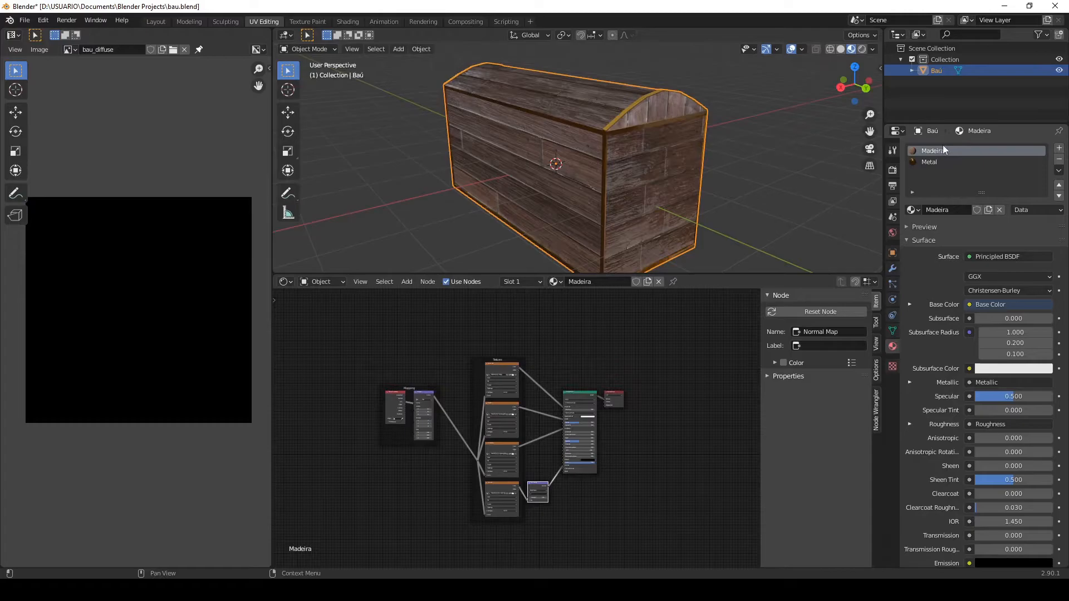
scroll(385, 337, "up", 2)
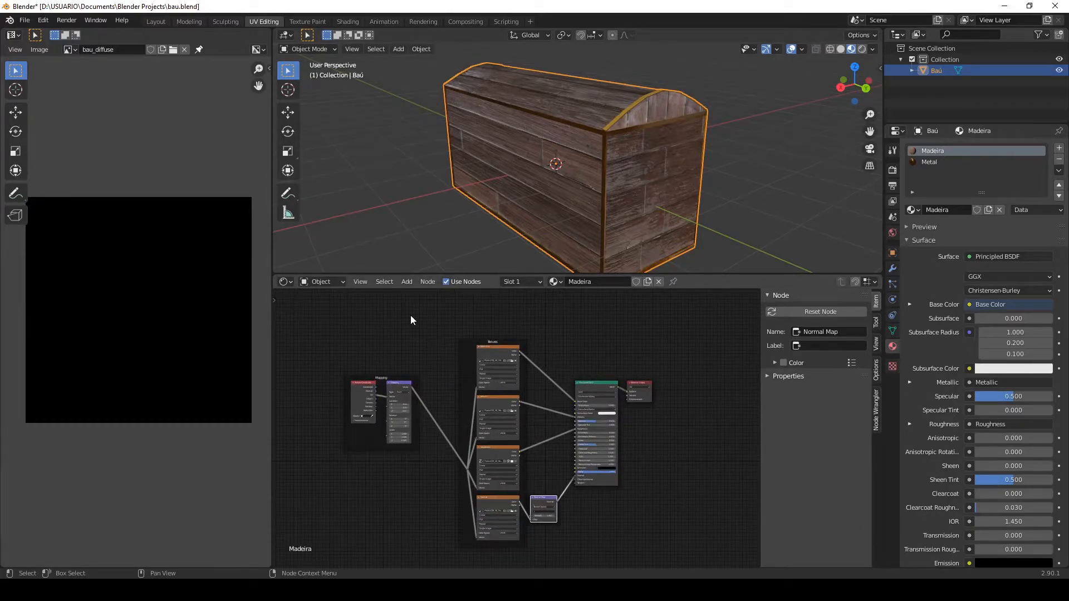
left_click(406, 282)
left_click(403, 282)
mouse_move(421, 344)
key("shift+a")
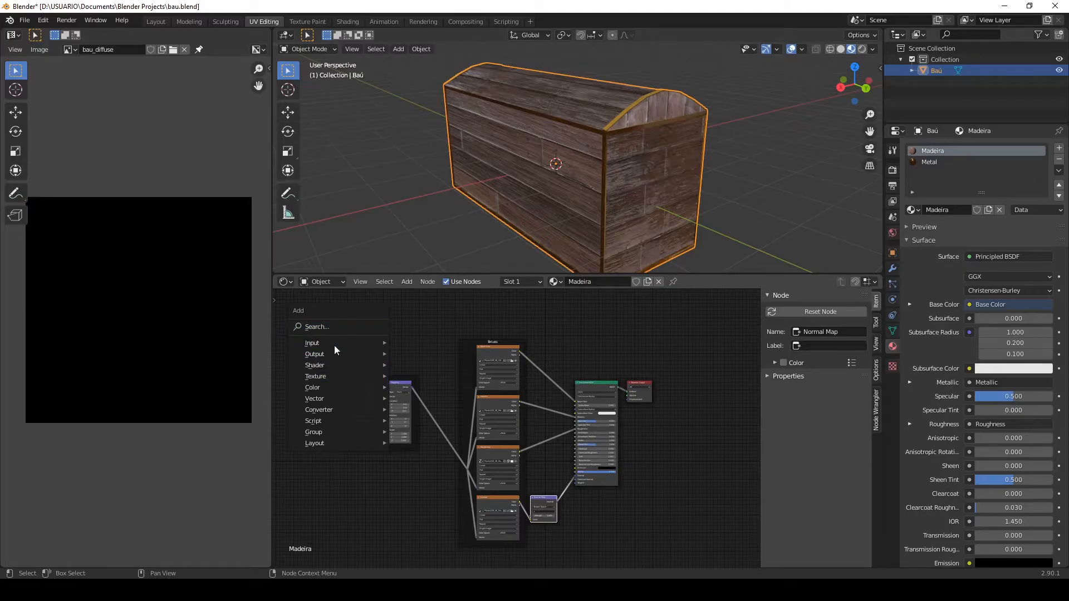
mouse_move(335, 376)
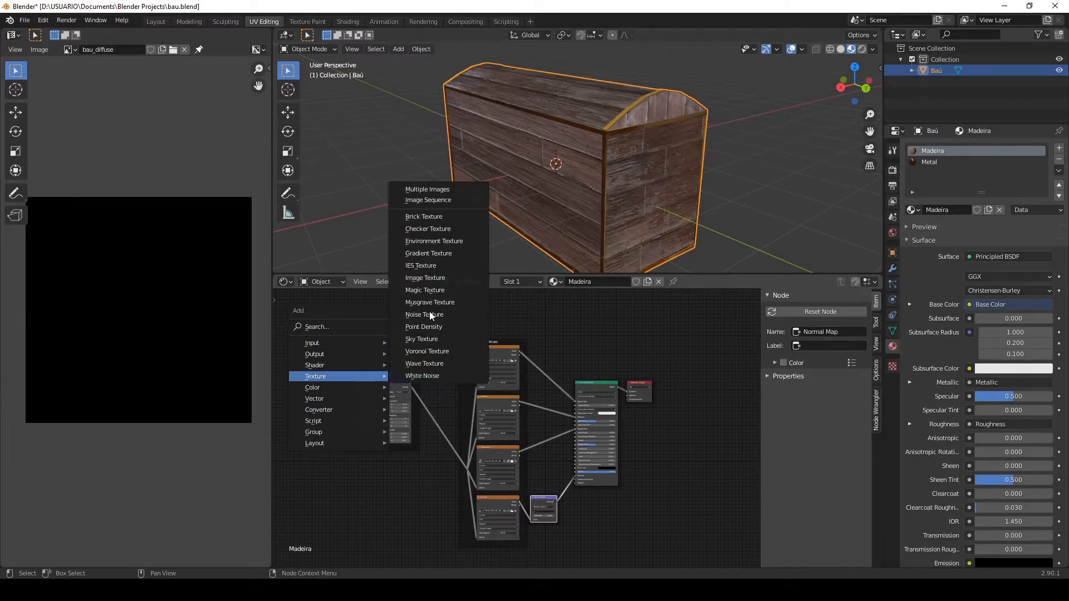
left_click(424, 278)
left_click(391, 312)
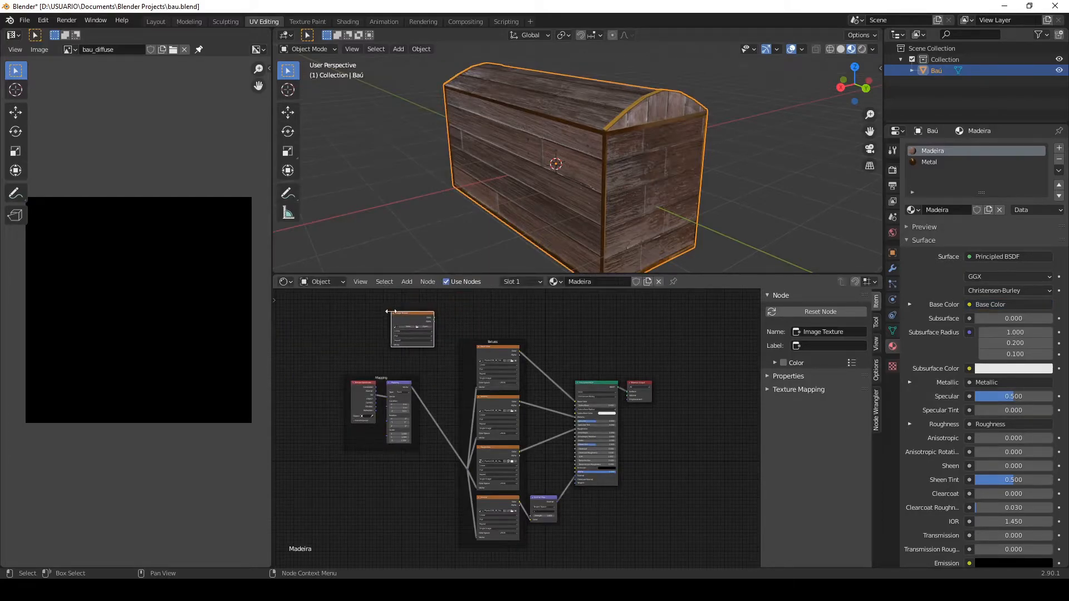
- Load bau_diffuse.png from the Modelos folder into Madeira's new, unconnected Image Texture node
scroll(442, 327, "up", 3)
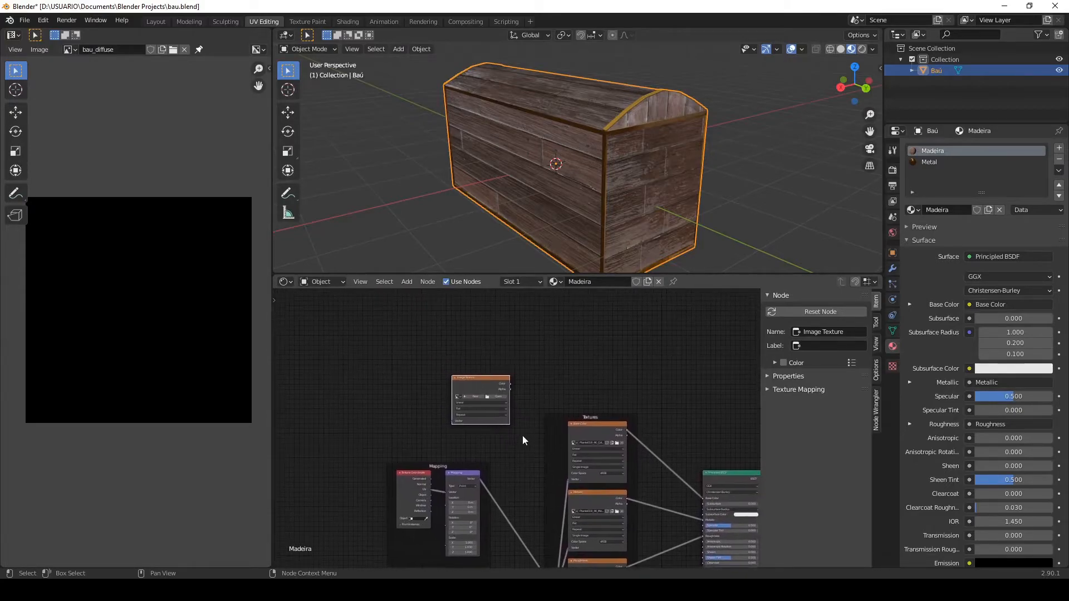
scroll(523, 441, "up", 2)
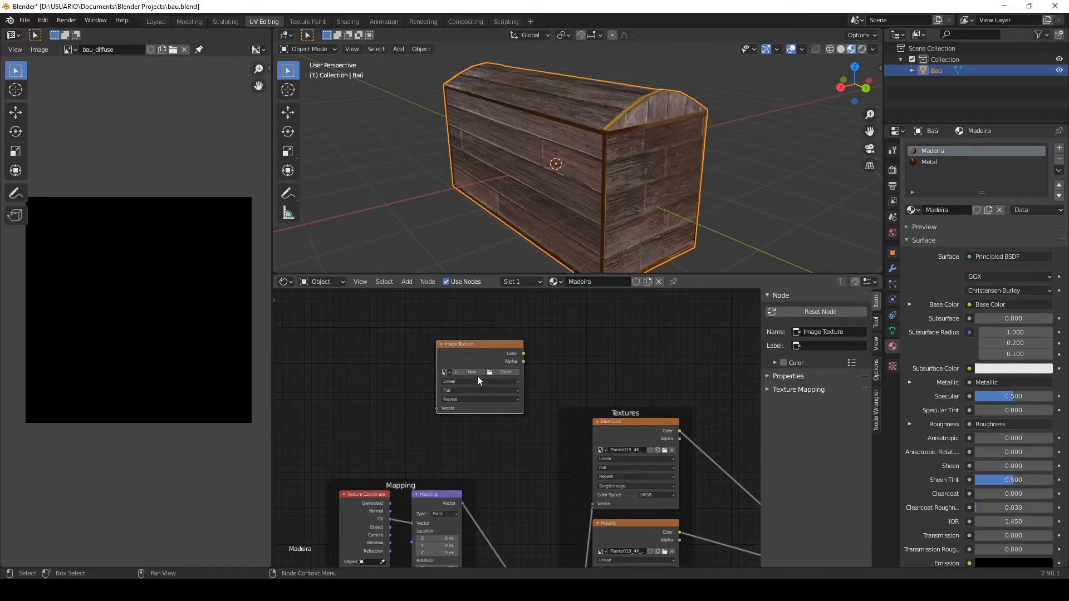
left_click(506, 373)
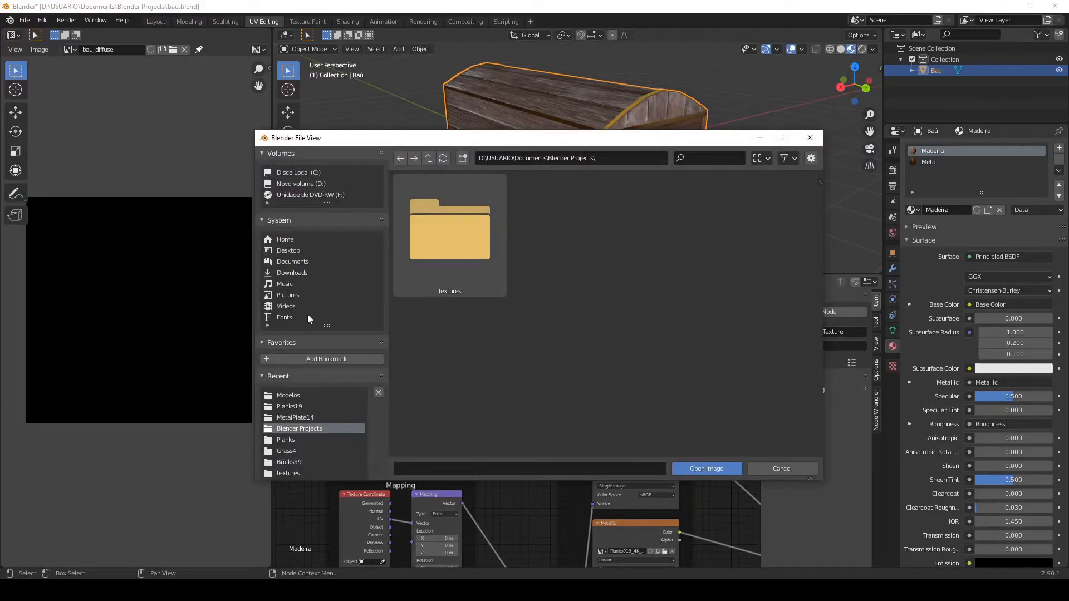
left_click(293, 394)
left_click(578, 248)
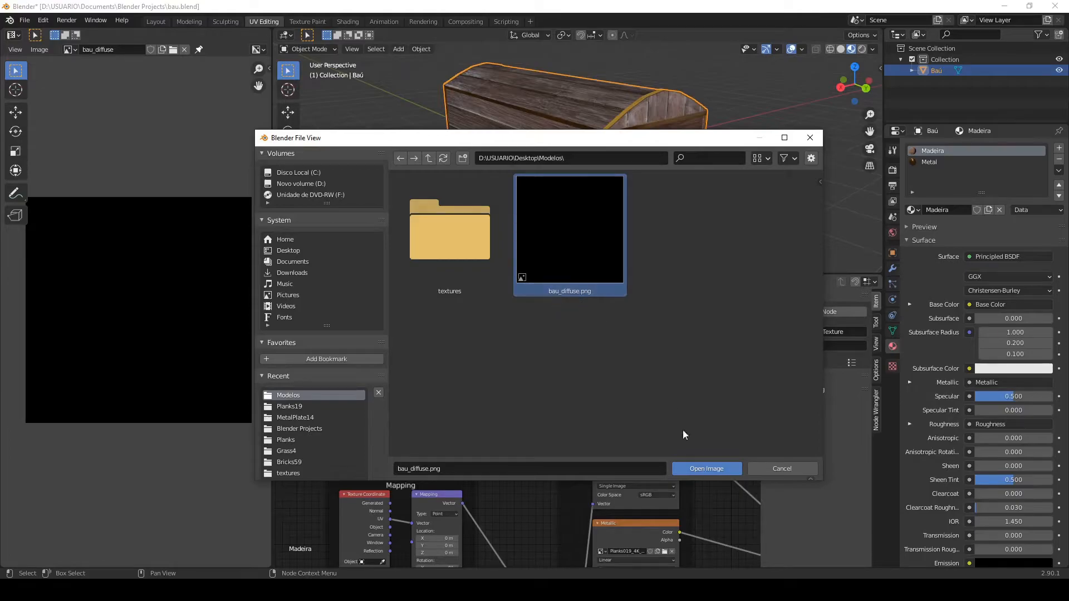
left_click(707, 469)
left_click(477, 394)
scroll(473, 393, "up", 1)
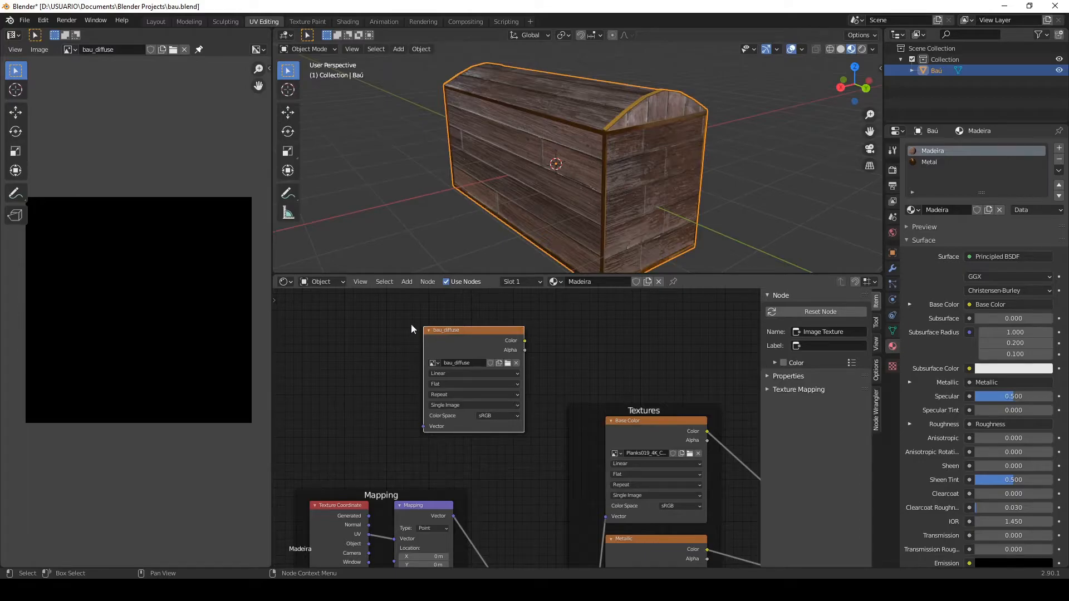
- Copy Madeira's bau_diffuse image node into the Metal material and place it in free space above the Mapping frame
left_click(660, 423)
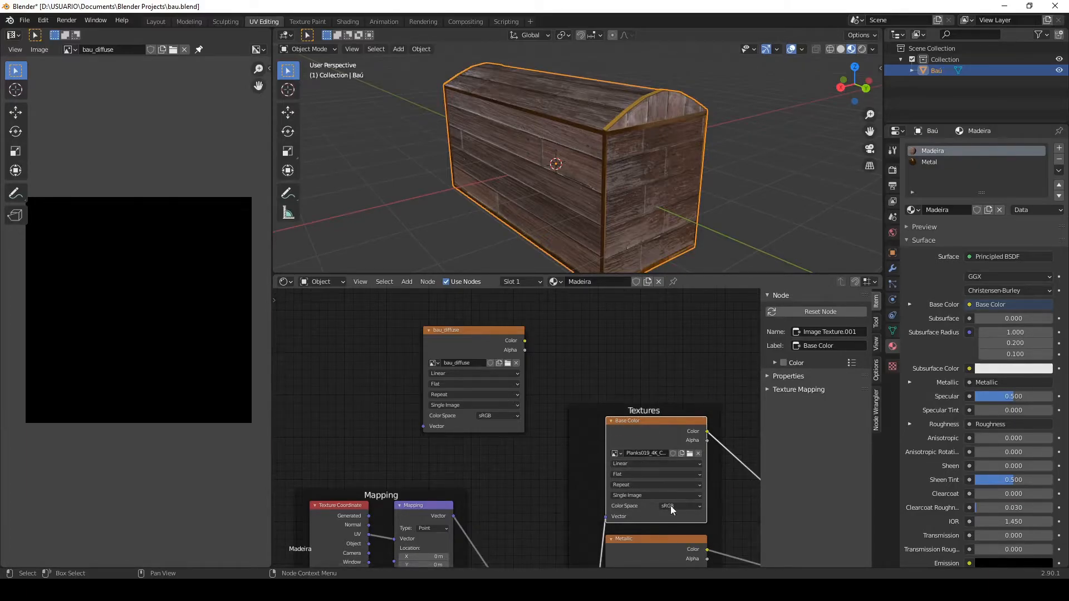
left_click(473, 334)
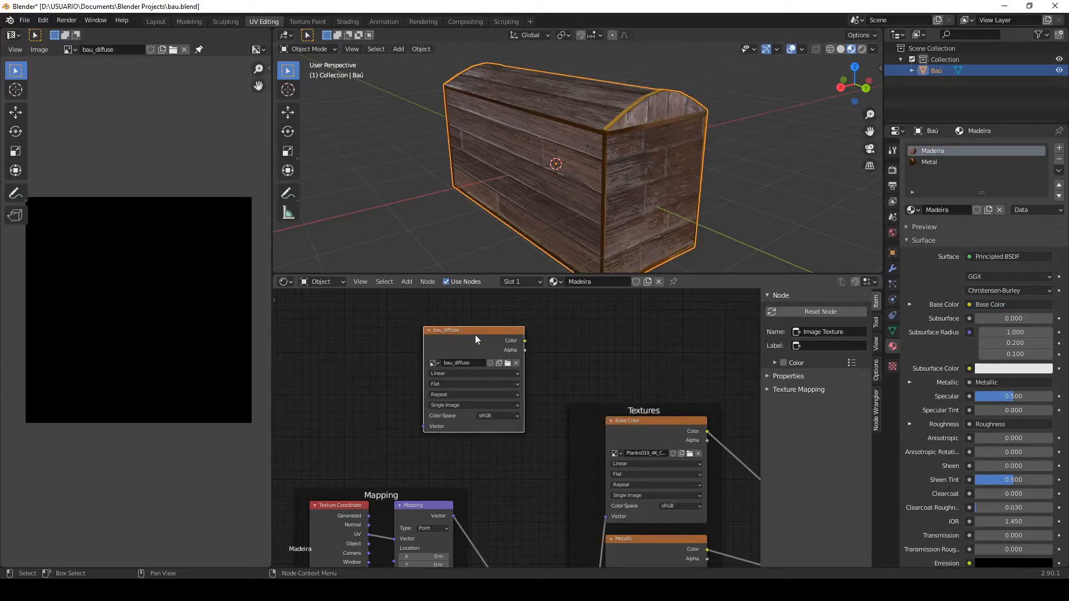
left_click(929, 162)
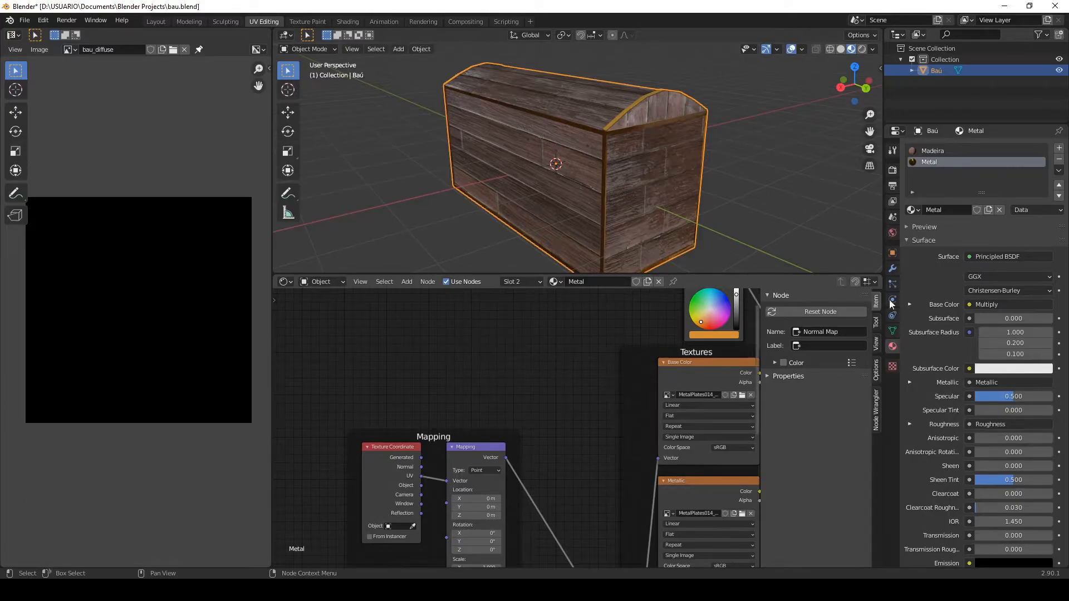
left_click(937, 151)
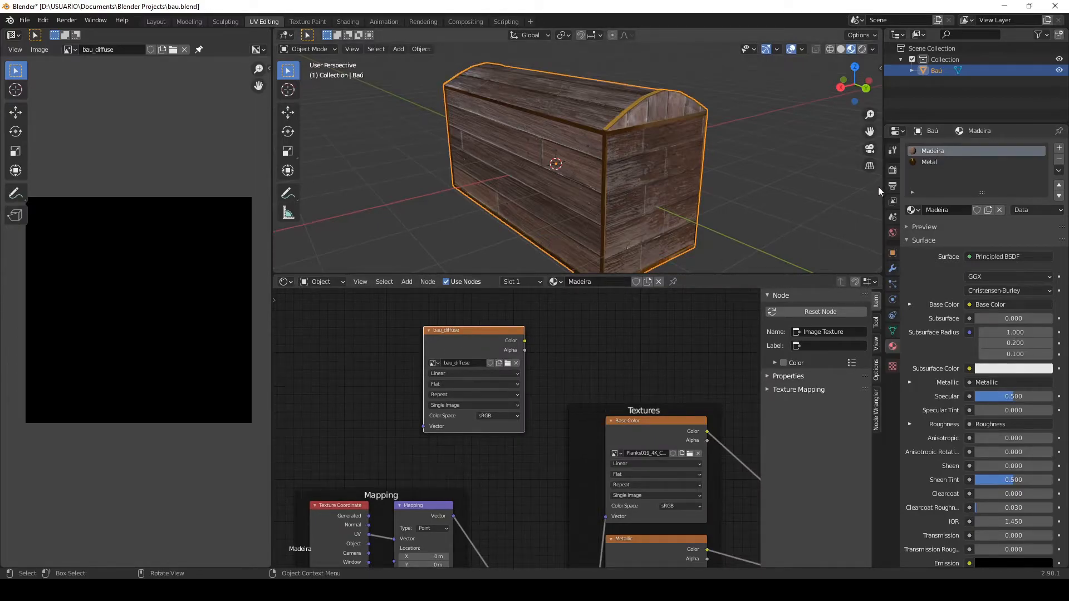
left_click(936, 161)
key("ctrl+v")
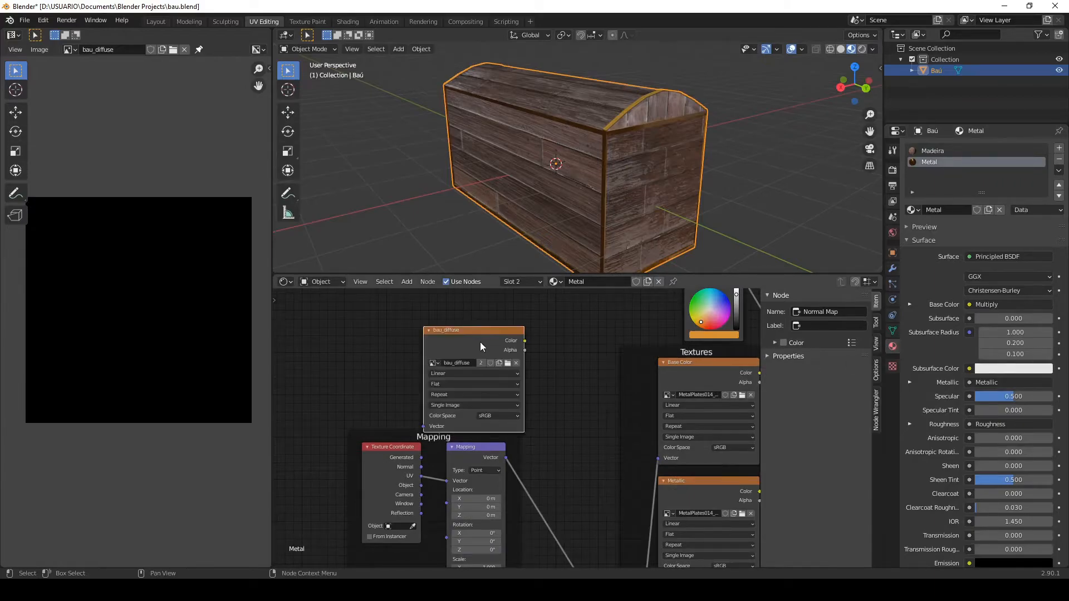
left_click_drag(457, 329, 520, 313)
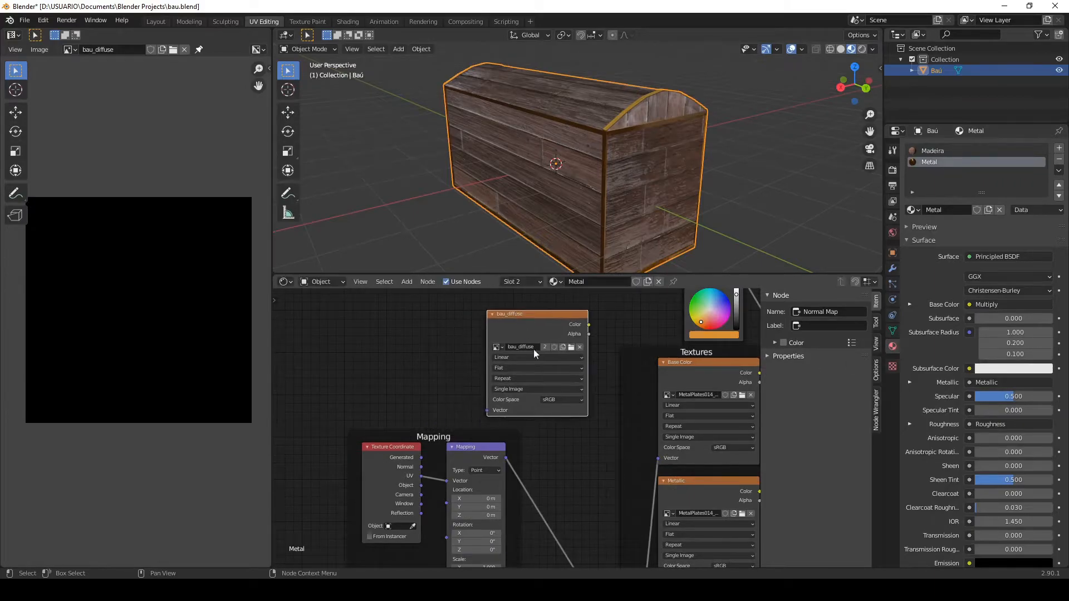
- Make the bau_diffuse node active in Metal and check that it is also the selected node in Madeira
left_click(535, 314)
left_click(941, 150)
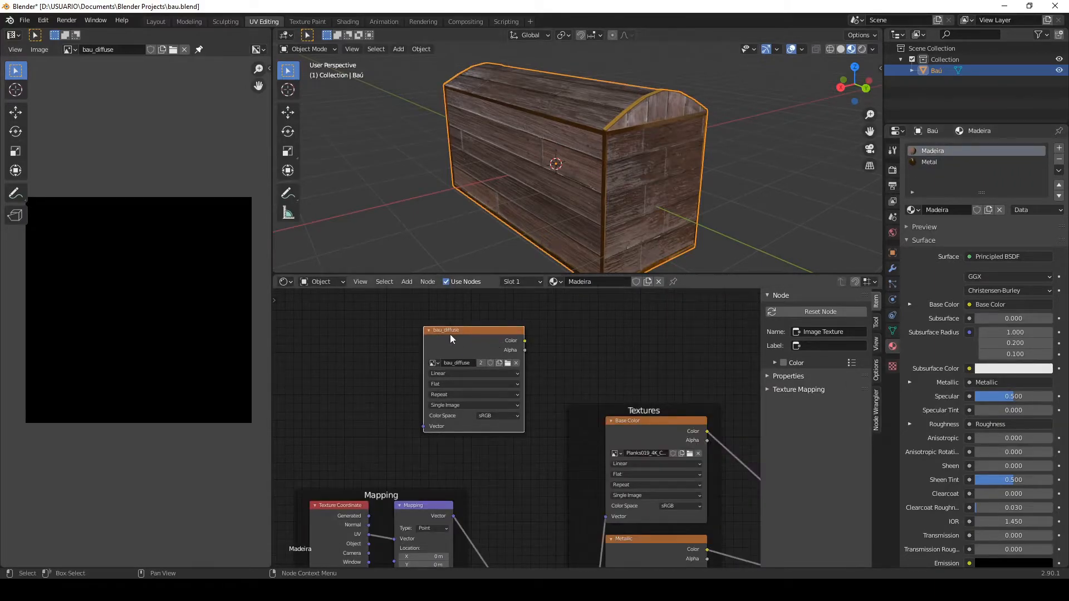
left_click(931, 163)
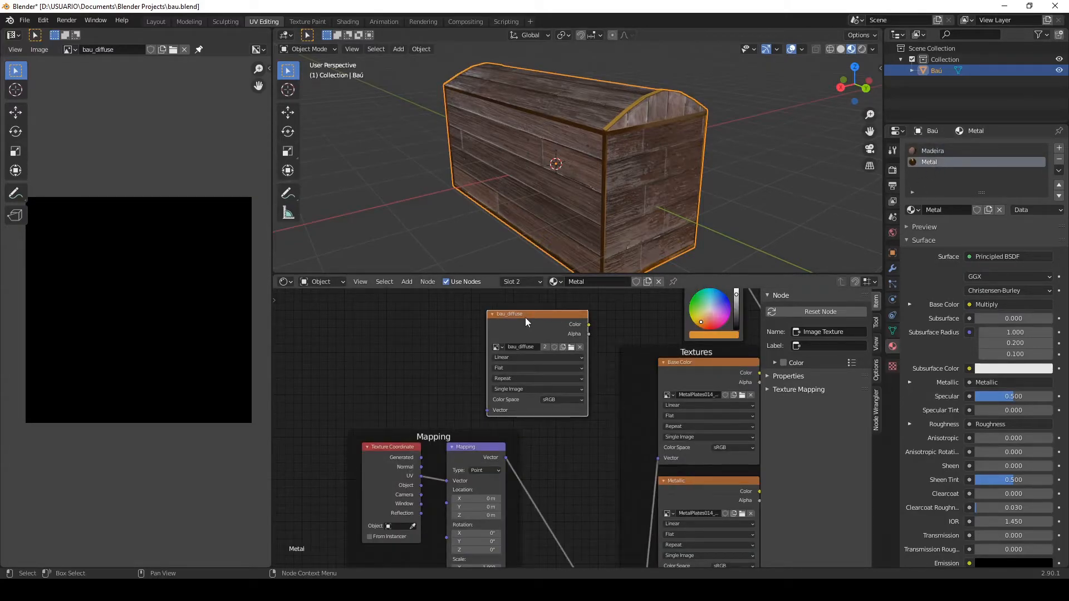
- Check the chest's selected UV map and set the render engine to Cycles with GPU Compute as the device
left_click(893, 331)
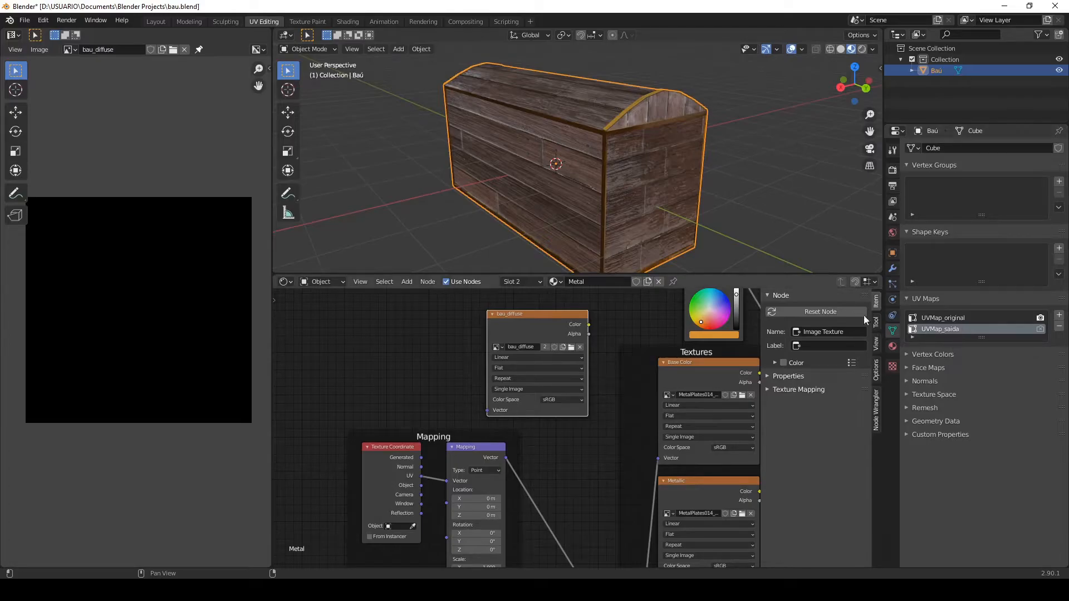
left_click(892, 172)
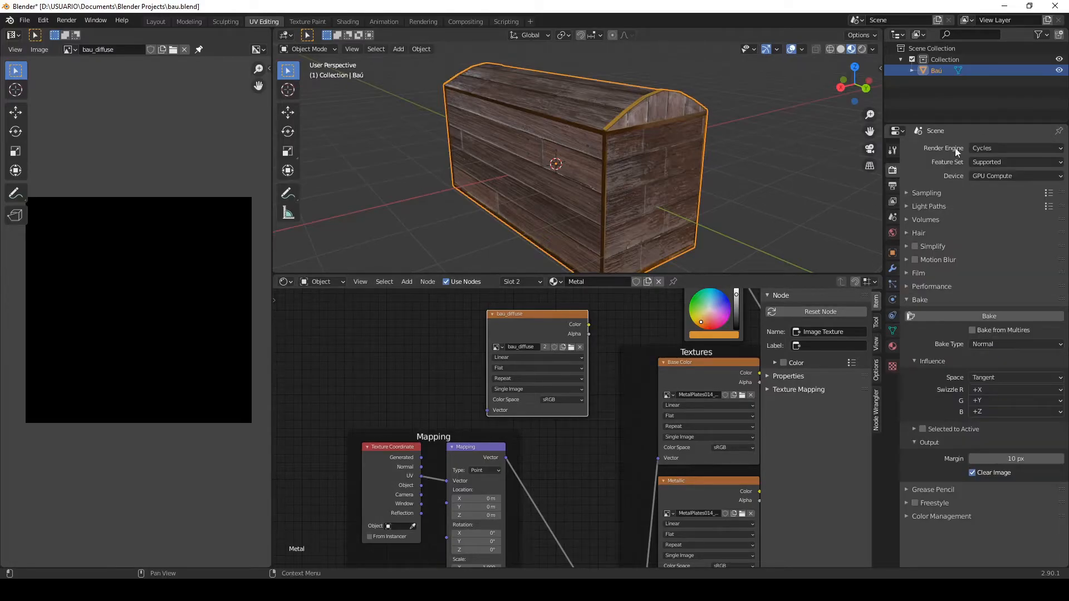
left_click(994, 149)
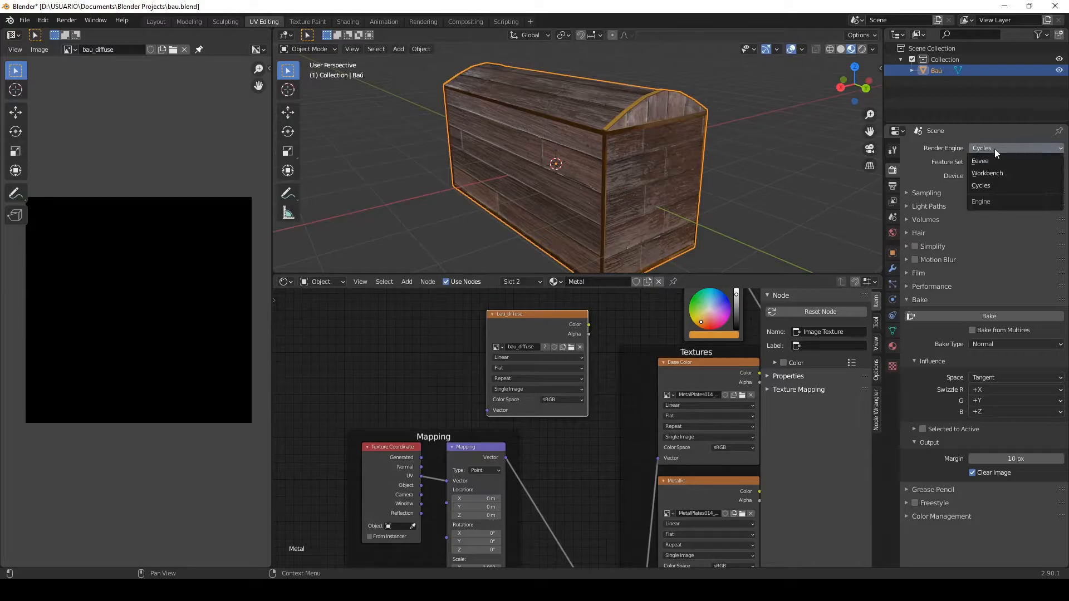
left_click(982, 161)
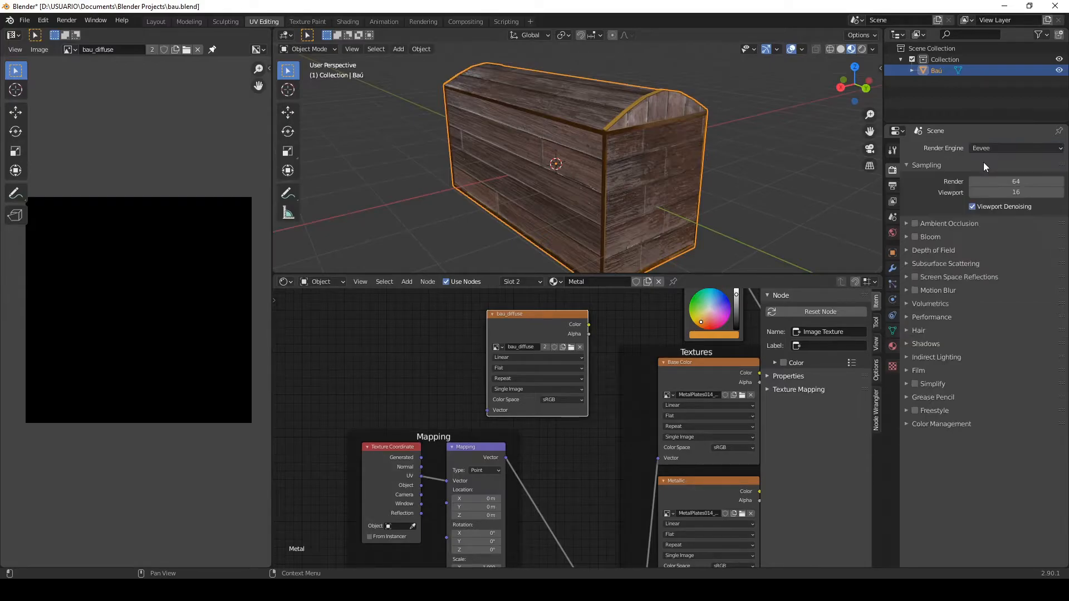
left_click(998, 145)
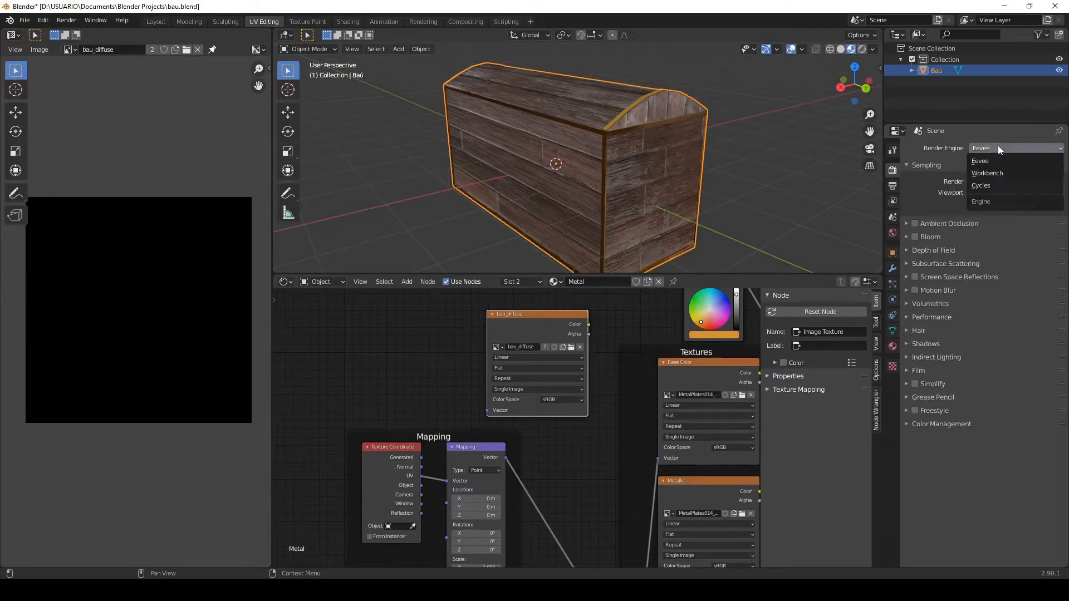
left_click(988, 183)
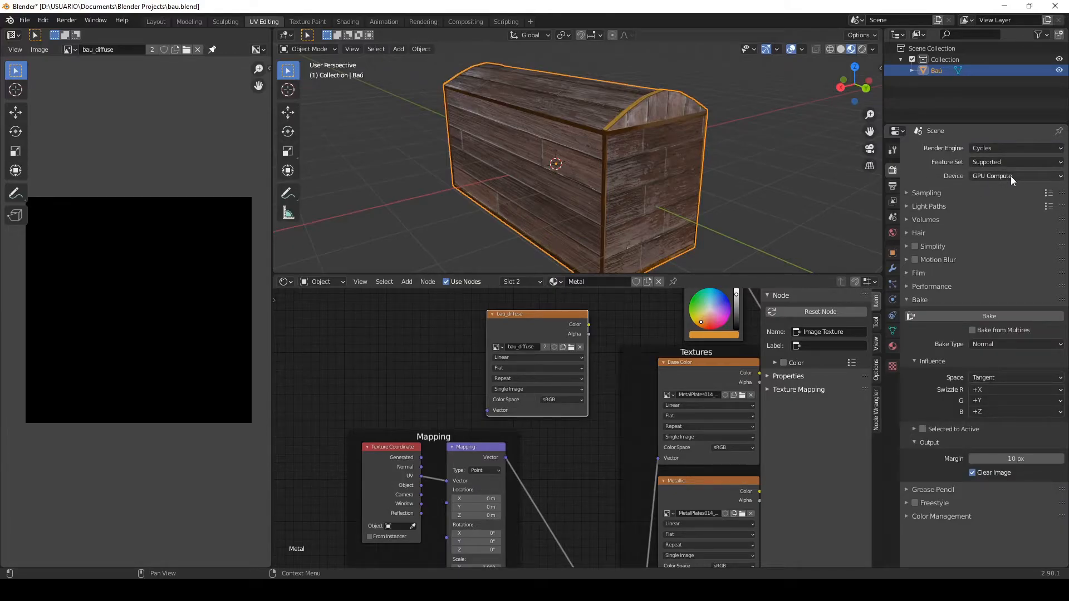
left_click(996, 176)
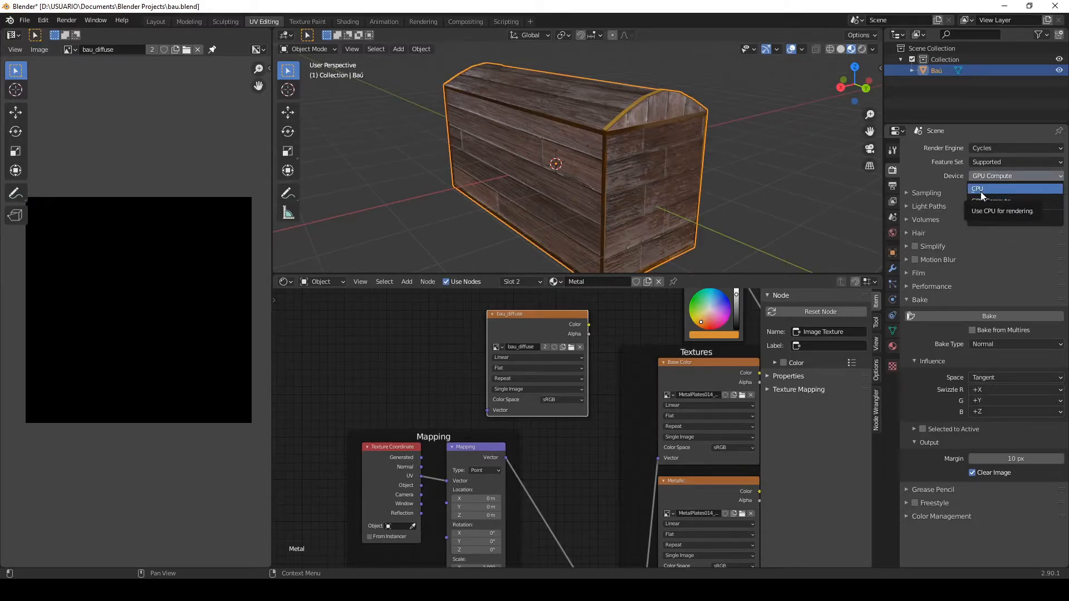
left_click(993, 201)
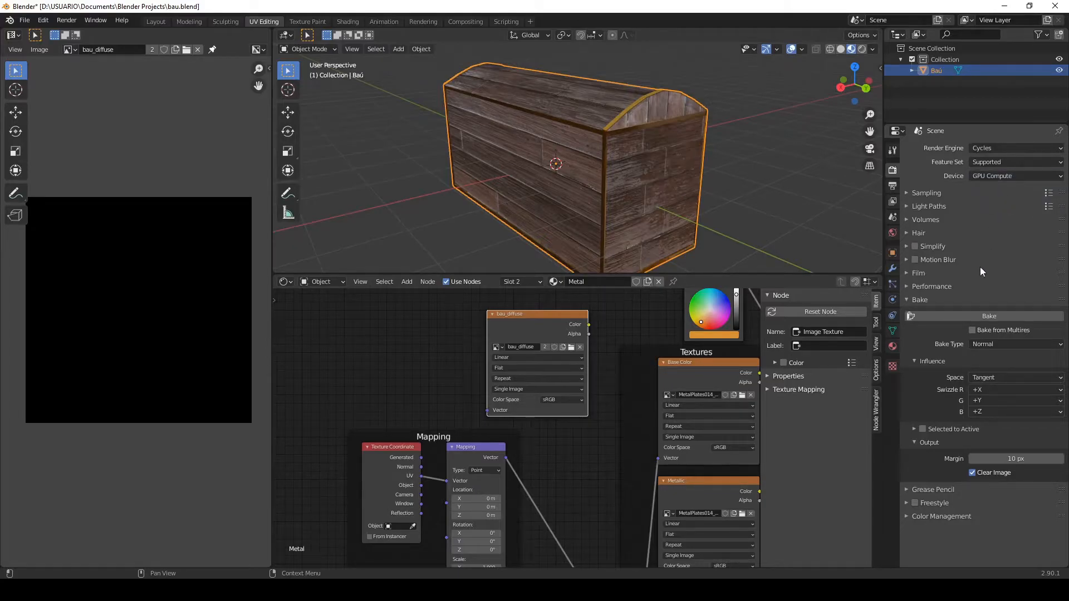
- Set the bake type to Diffuse and disable the Direct and Indirect contributions, leaving only Color
left_click(907, 299)
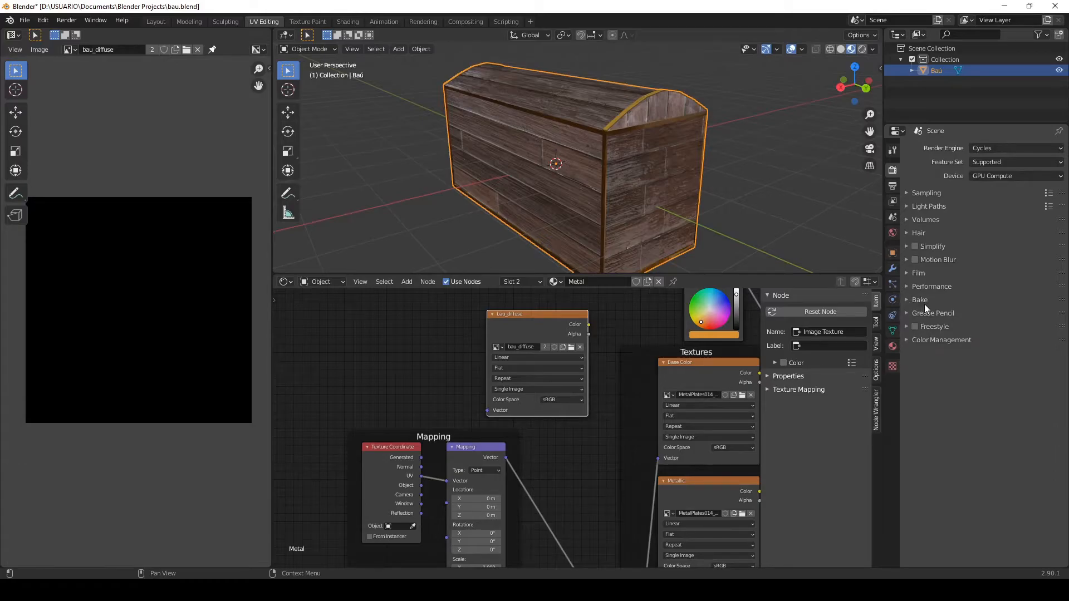
left_click(907, 299)
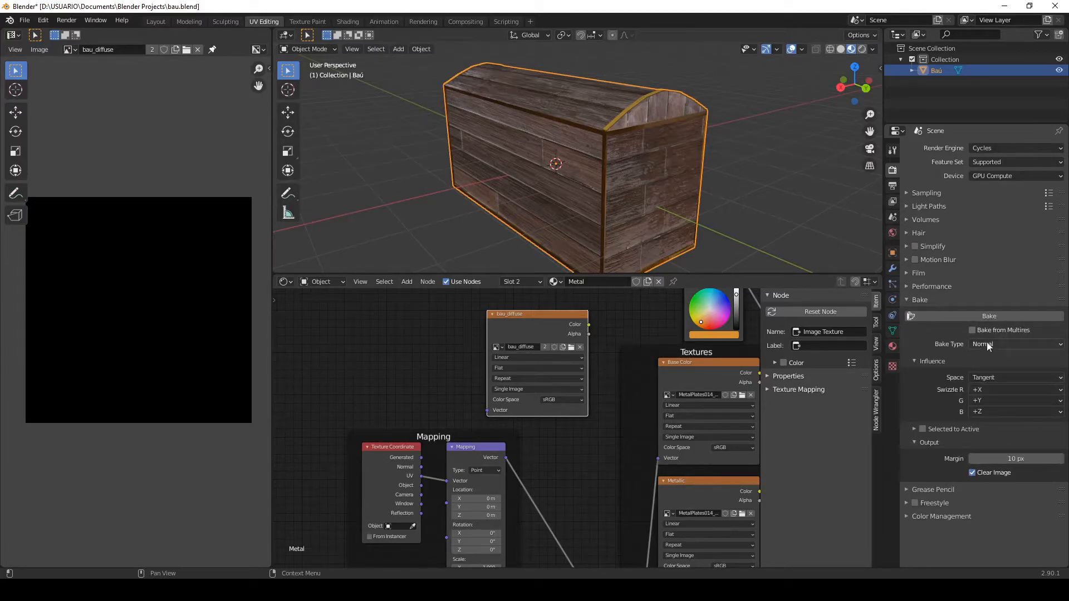
left_click(1001, 344)
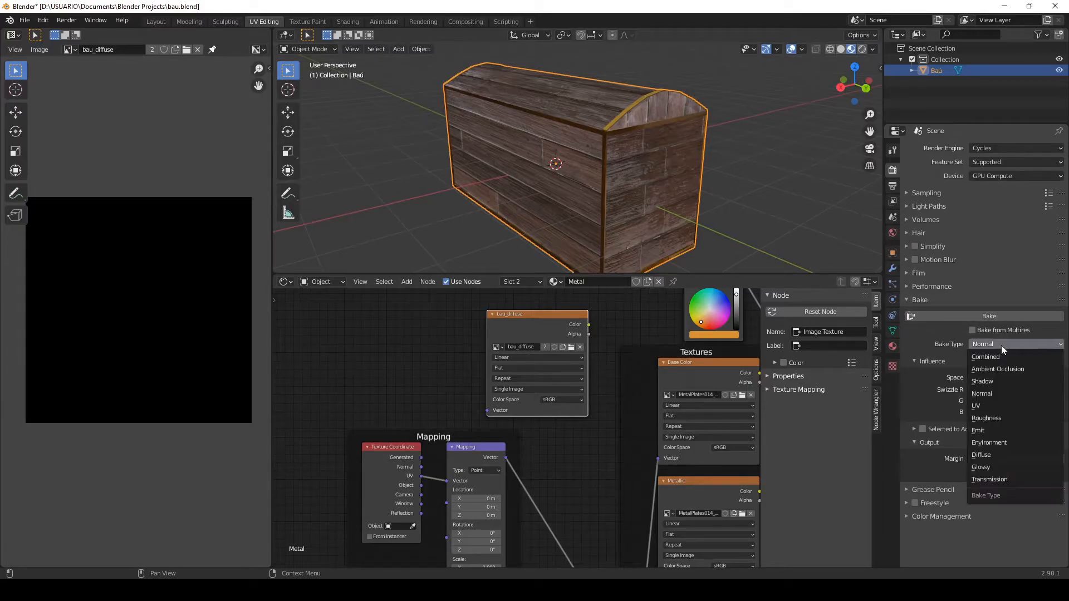
left_click(991, 455)
left_click(972, 380)
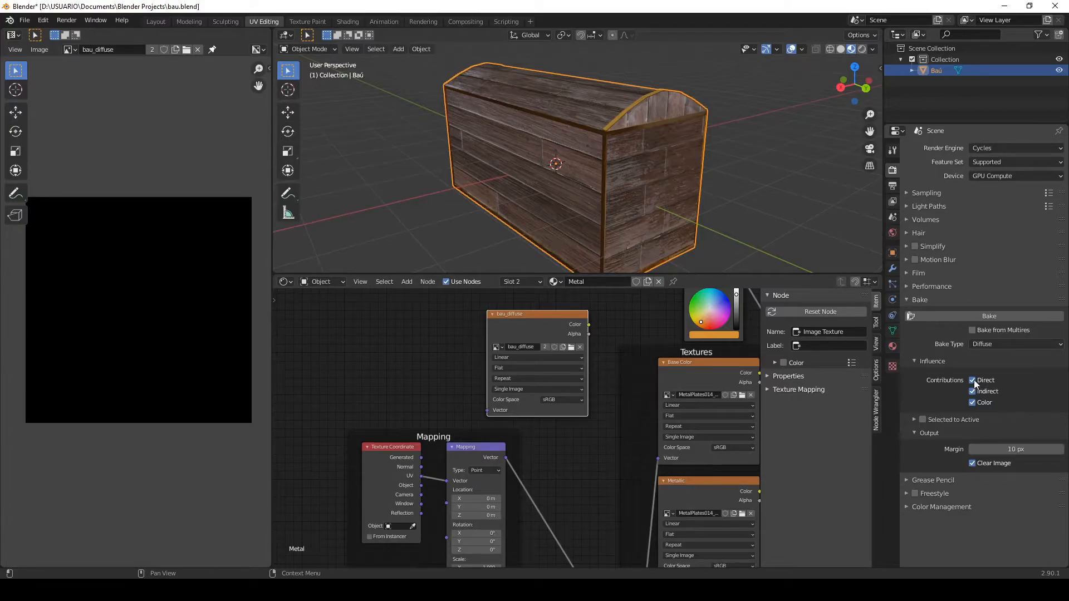
left_click(972, 392)
- Try a bake output margin of 17 px and restore it to 10 px
left_click(1060, 450)
left_click(1061, 450)
left_click(1062, 451)
left_click(1063, 452)
left_click(1062, 452)
left_click(1062, 451)
left_click(1063, 452)
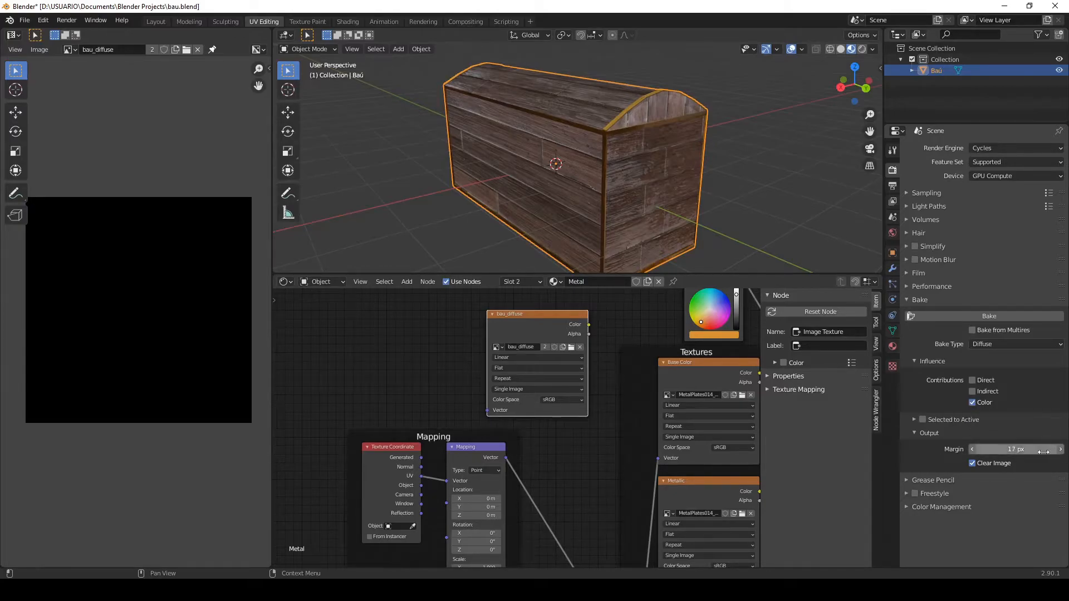
left_click(974, 449)
left_click(974, 449)
left_click(973, 449)
left_click(974, 449)
left_click(973, 449)
left_click(974, 449)
left_click(974, 449)
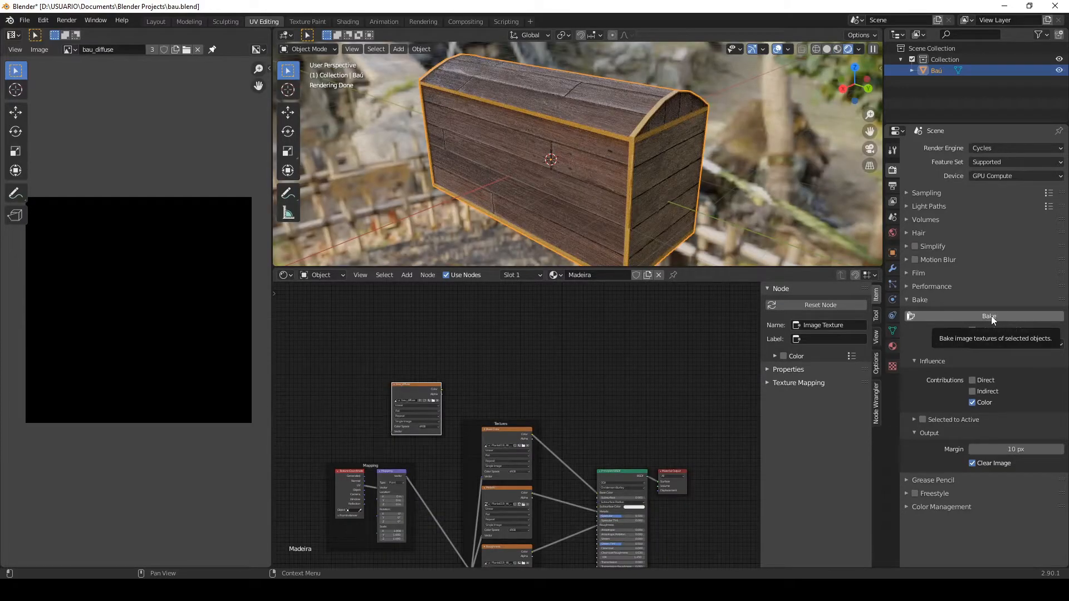
- Bake the chest's diffuse color into bau_diffuse and save the baked image
left_click(990, 316)
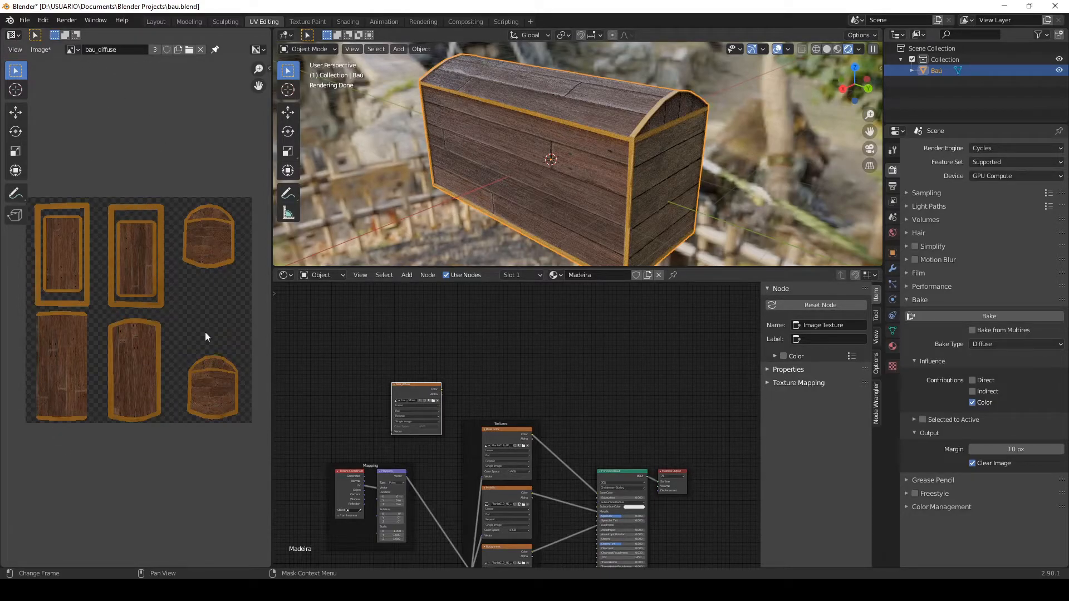
left_click(42, 50)
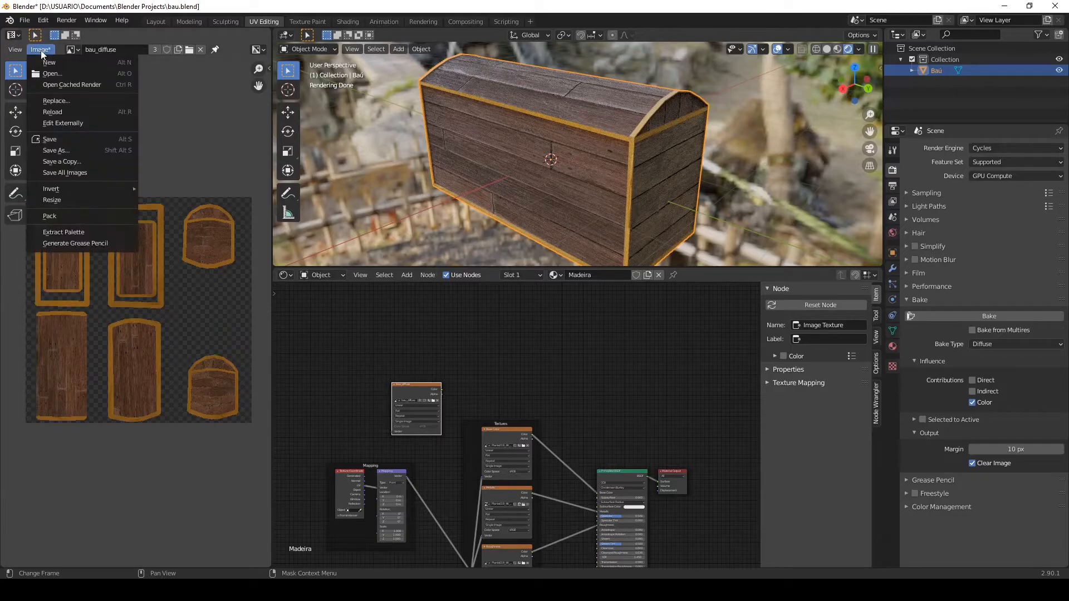
left_click(51, 140)
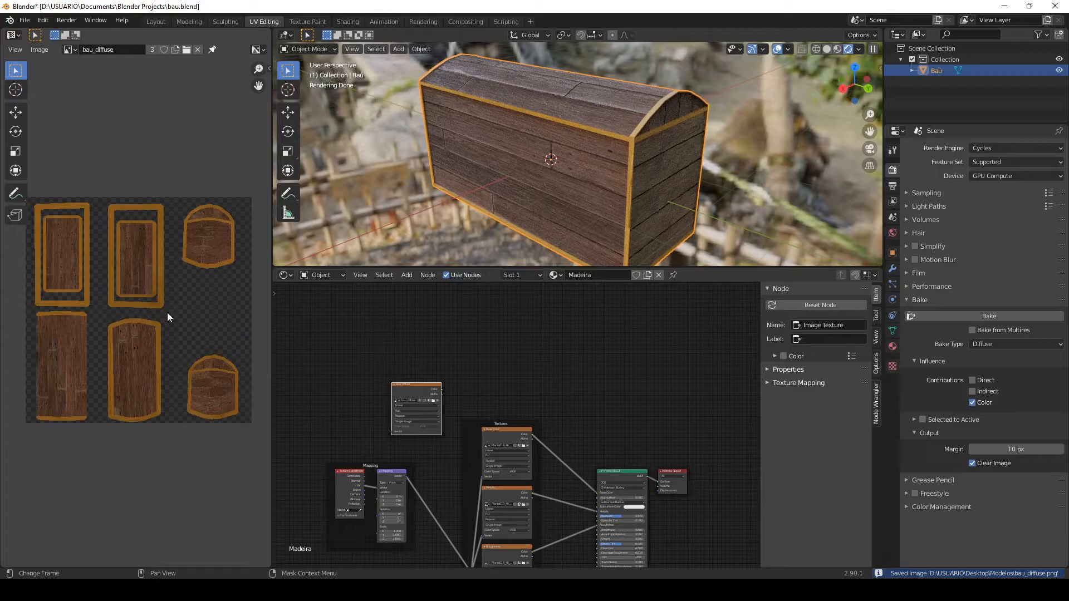
- Open the saved bau_diffuse image from the Modelos folder to inspect the bake, close it and return to Blender
left_click(153, 590)
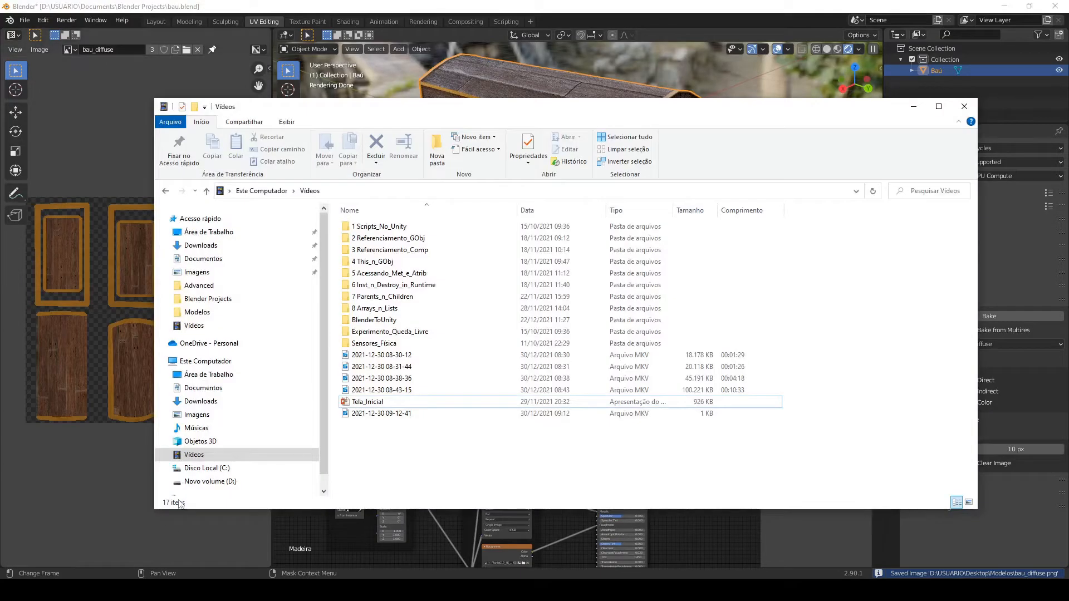
left_click(199, 312)
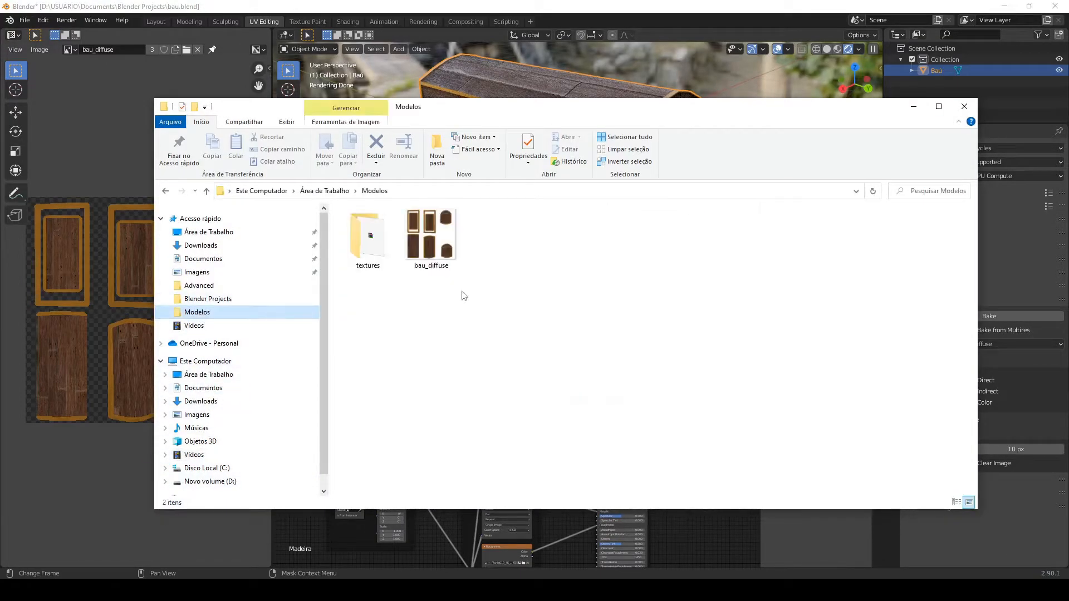
double_click(429, 245)
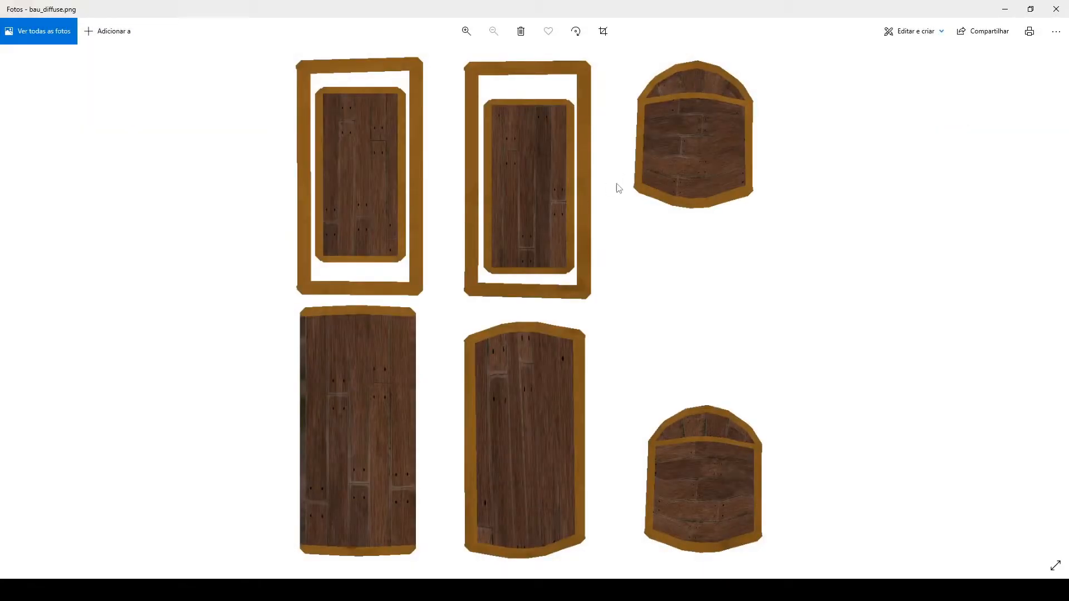
left_click(1056, 9)
left_click(452, 5)
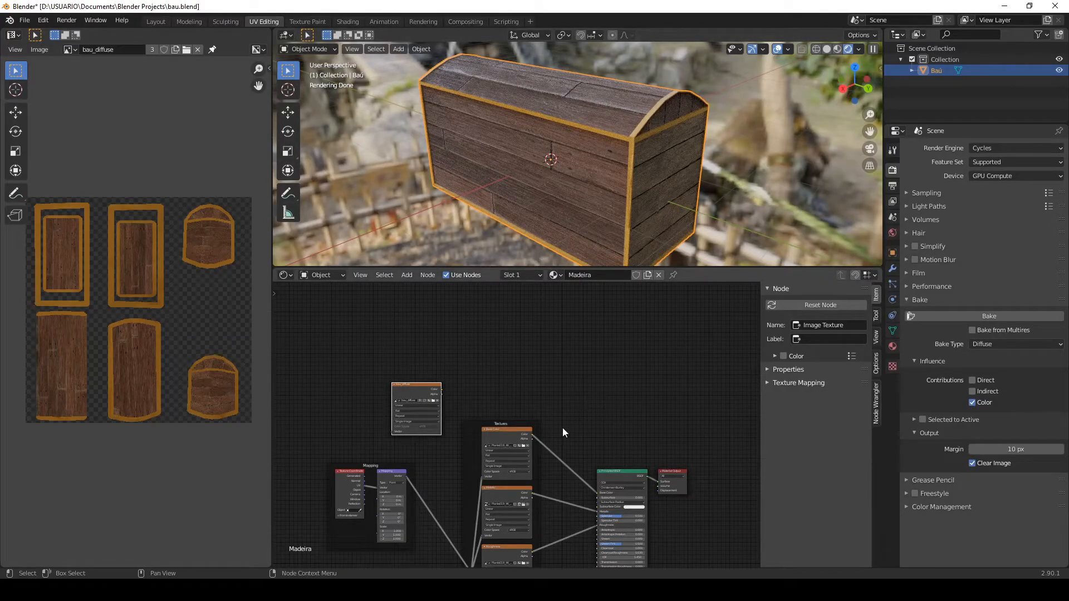
- Cut the link from Madeira's Normal Map node to the Principled BSDF to compare the wood's relief up close
scroll(570, 422, "down", 5)
middle_click_drag(580, 391, 559, 320)
scroll(600, 402, "up", 4)
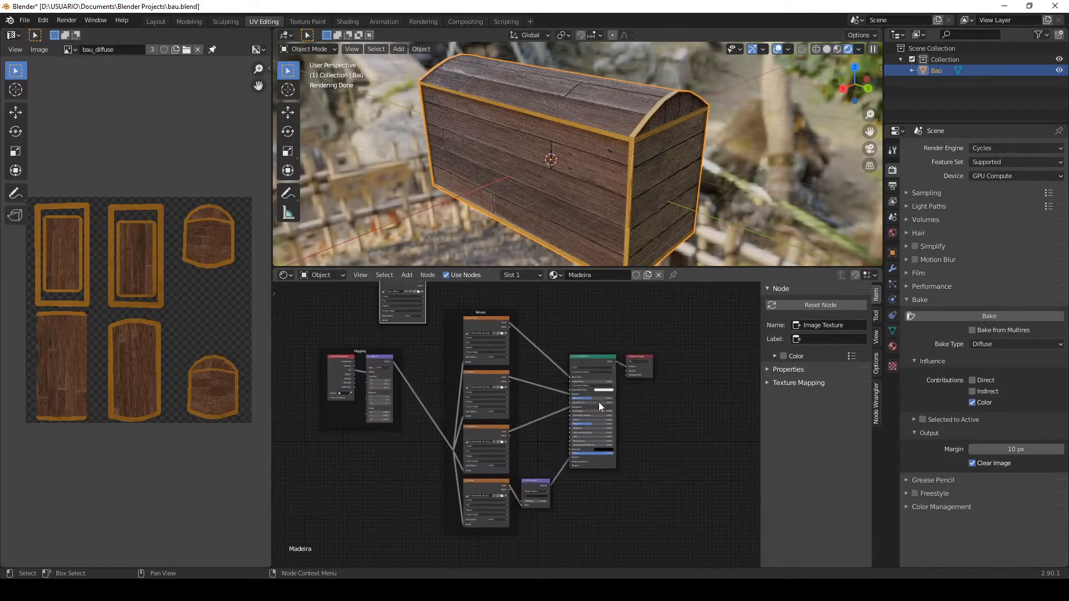
middle_click_drag(658, 402, 695, 452)
middle_click_drag(592, 354, 570, 326)
scroll(599, 222, "up", 3)
mouse_move(620, 199)
middle_mouse_down()
mouse_move(602, 196)
mouse_move(617, 179)
mouse_move(482, 128)
middle_mouse_up()
scroll(570, 155, "up", 3)
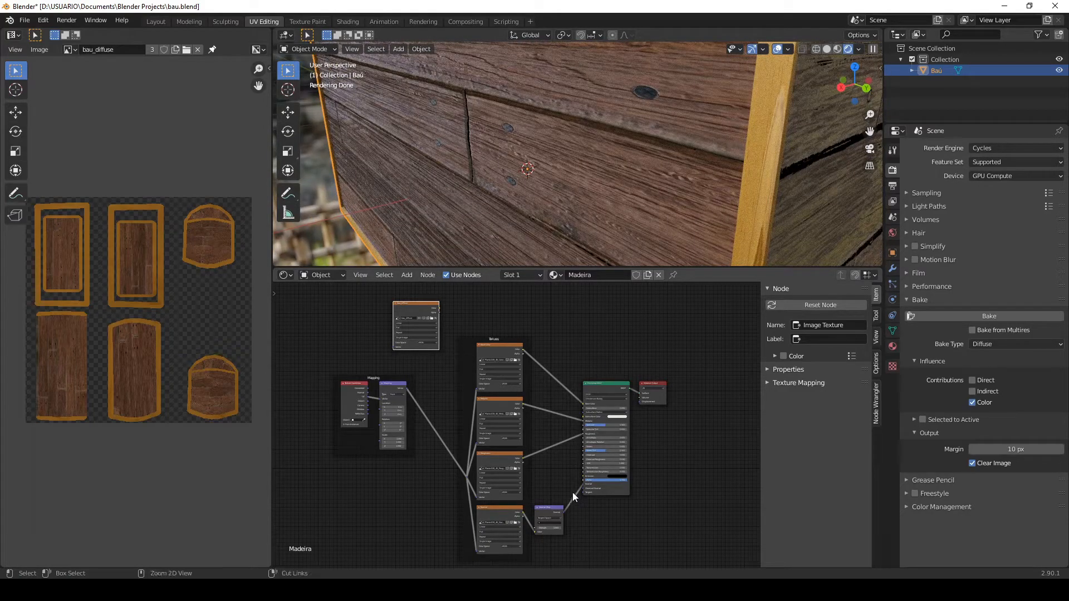
right_click_drag(582, 500, 580, 503, "ctrl")
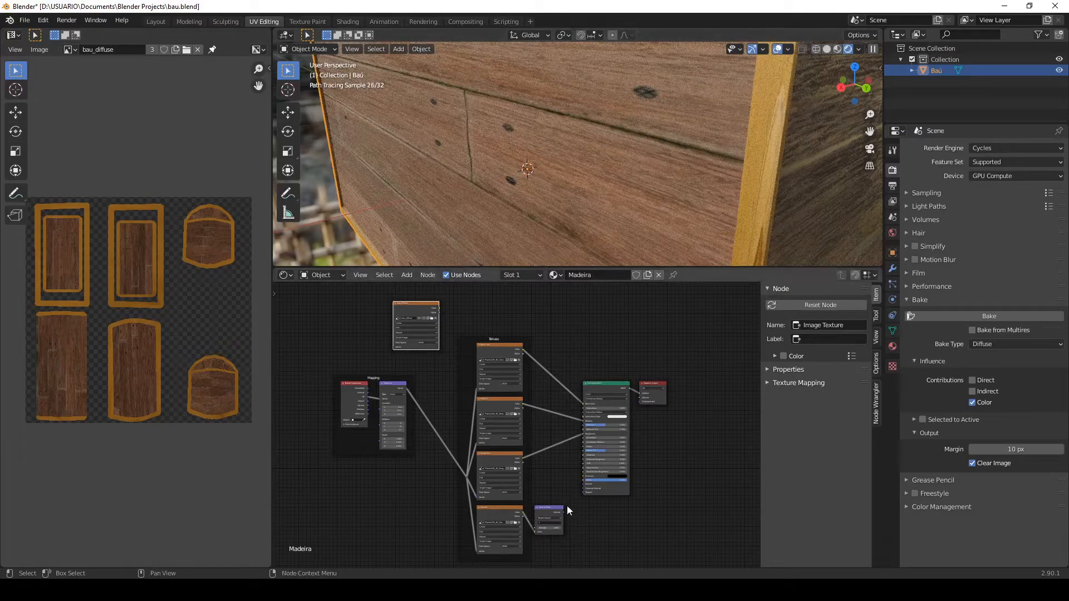
- Reconnect the Normal Map node's Normal output to the Normal input of Madeira's Principled BSDF
scroll(586, 495, "up", 3)
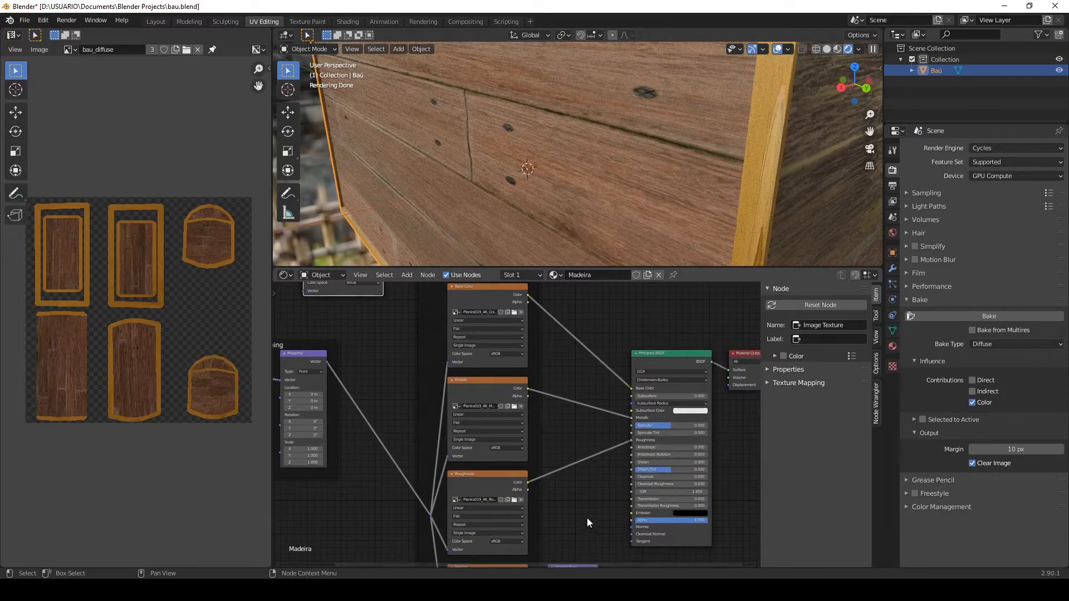
middle_click_drag(587, 518, 542, 437)
left_click_drag(552, 497, 586, 449)
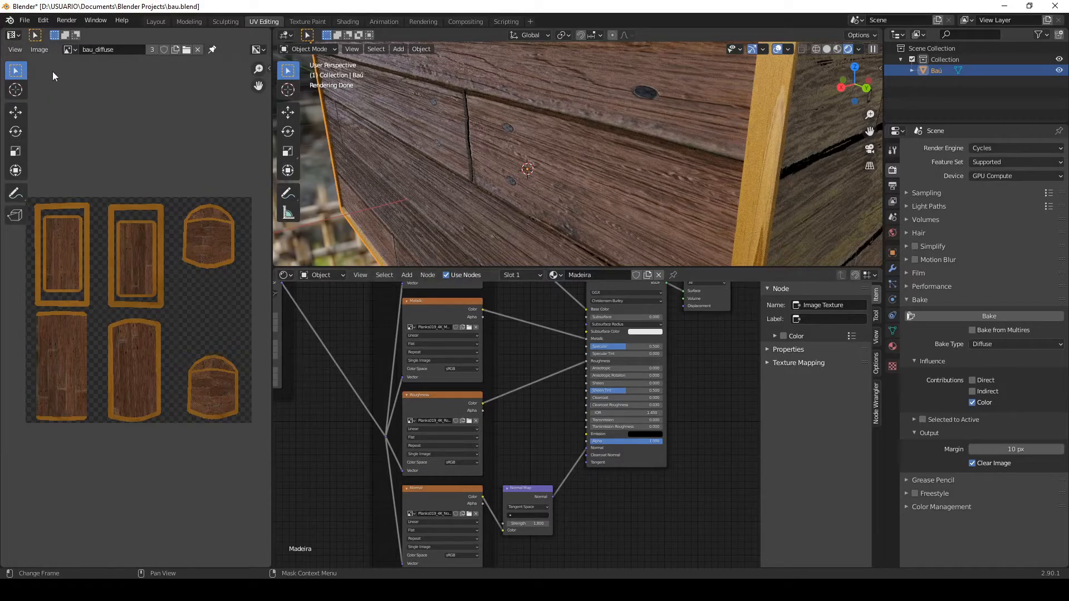
- Unlink bau_diffuse from the image editor and create a new blank 1024 × 1024 px image named bau_normal
left_click(197, 50)
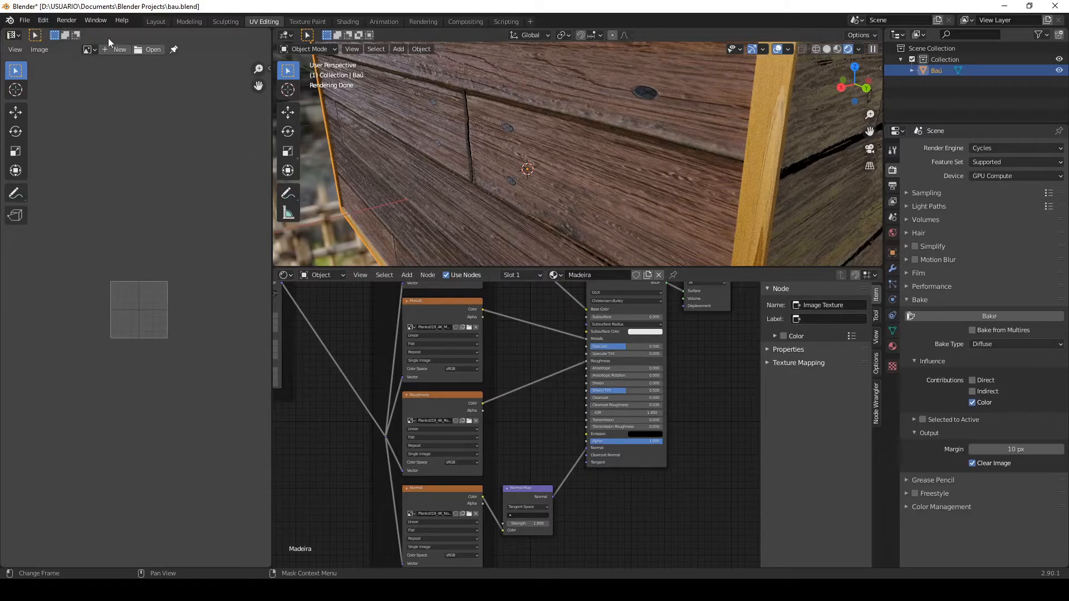
left_click(118, 49)
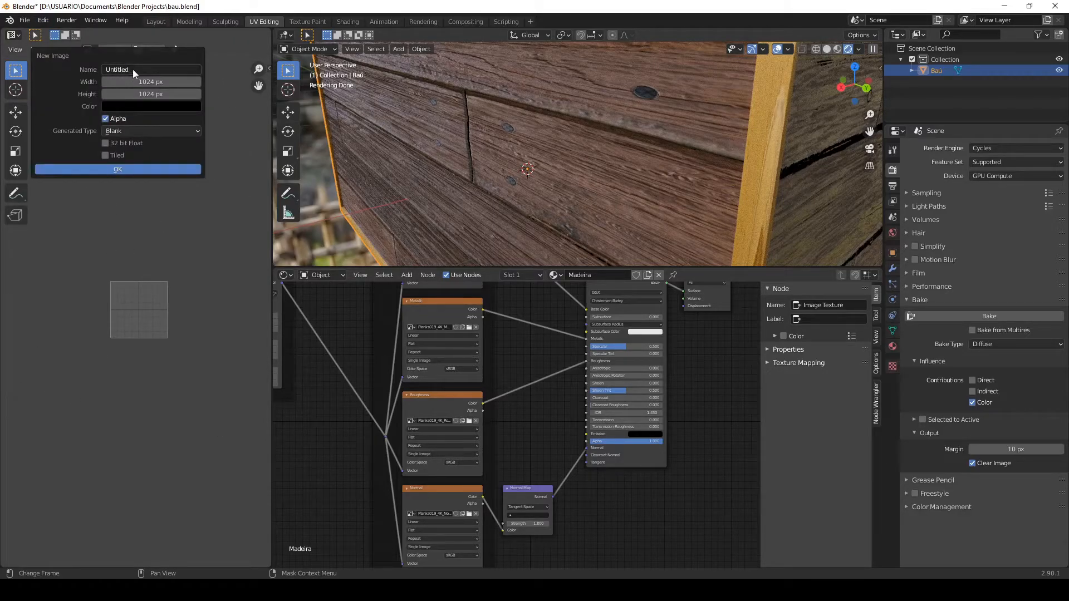
type("bau_normal")
left_click(117, 169)
- Review the chest's material slots and selected UV map, and locate the bau_diffuse image node in Madeira
scroll(545, 398, "down", 3)
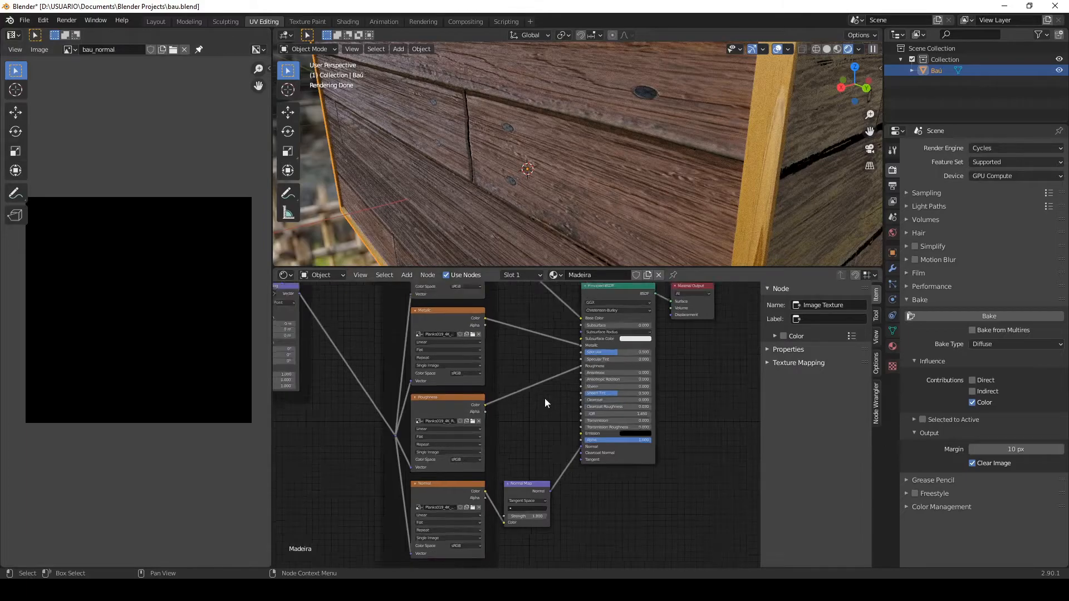
left_click(892, 346)
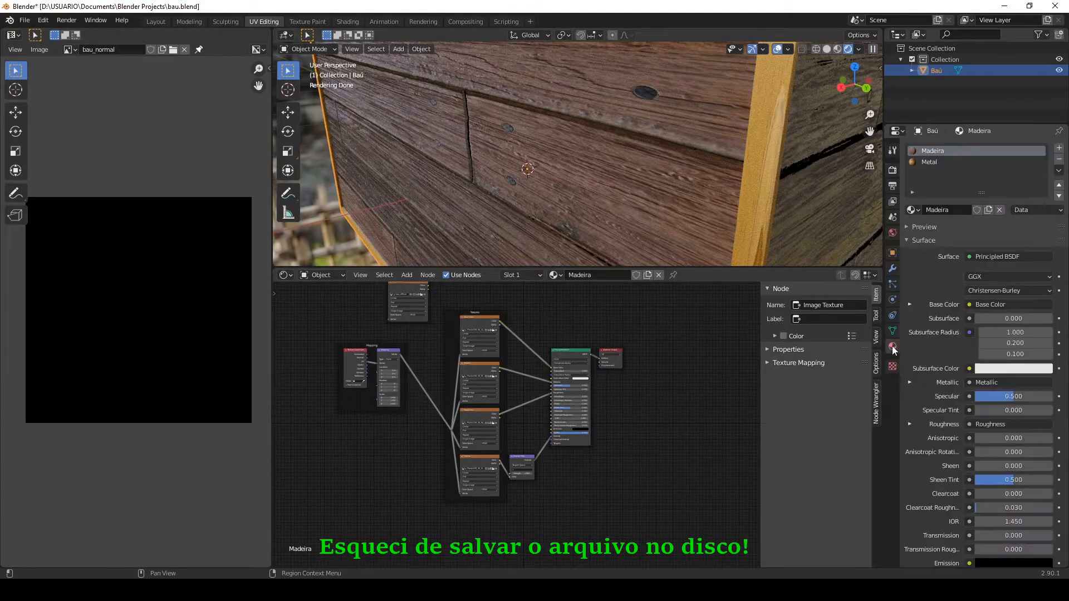
scroll(595, 132, "down", 5)
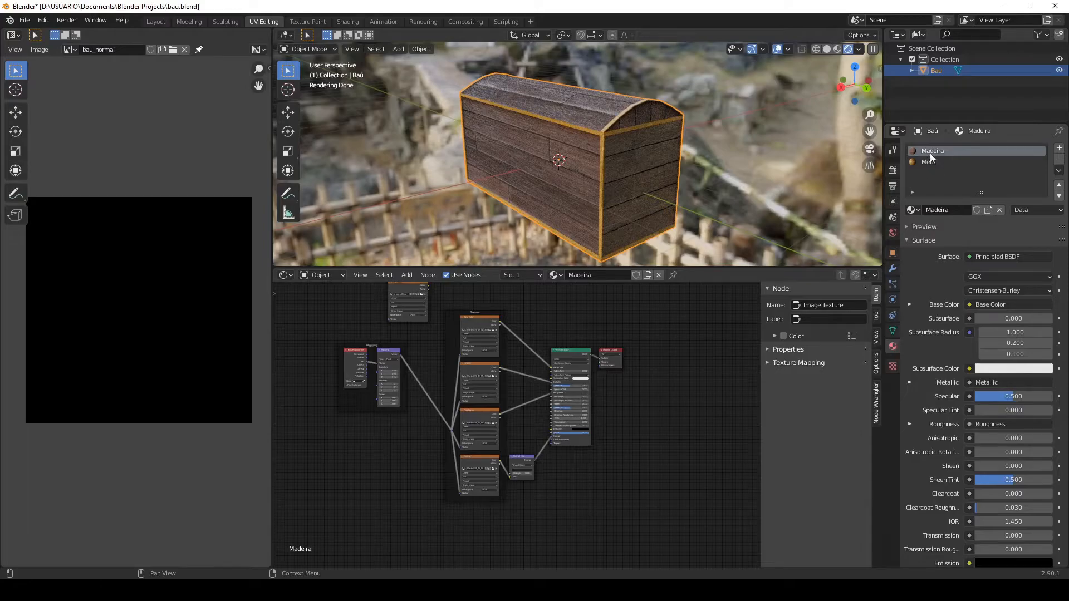
left_click(892, 331)
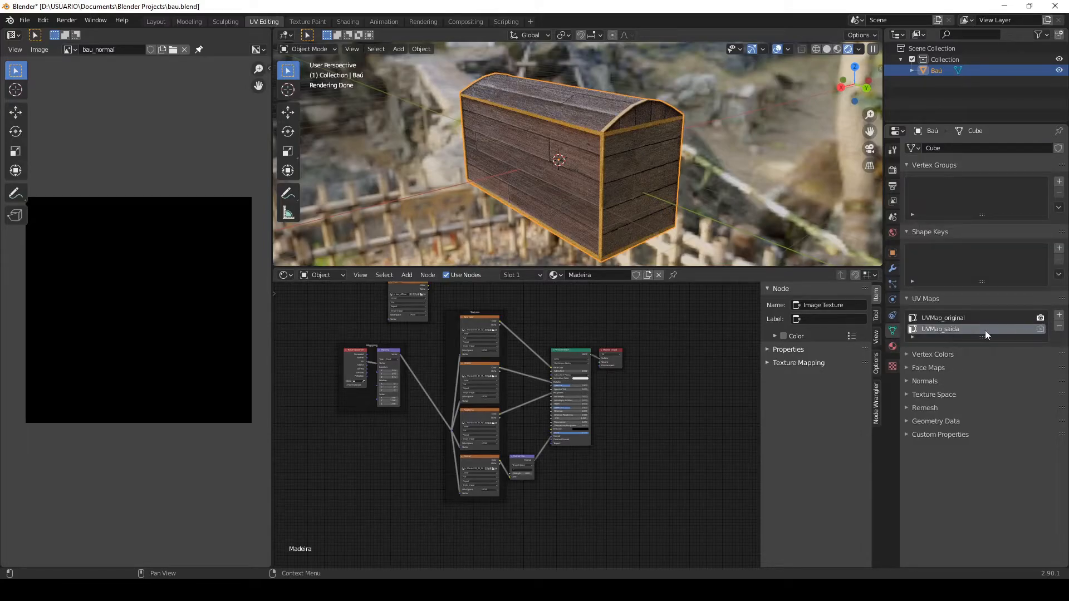
left_click(893, 346)
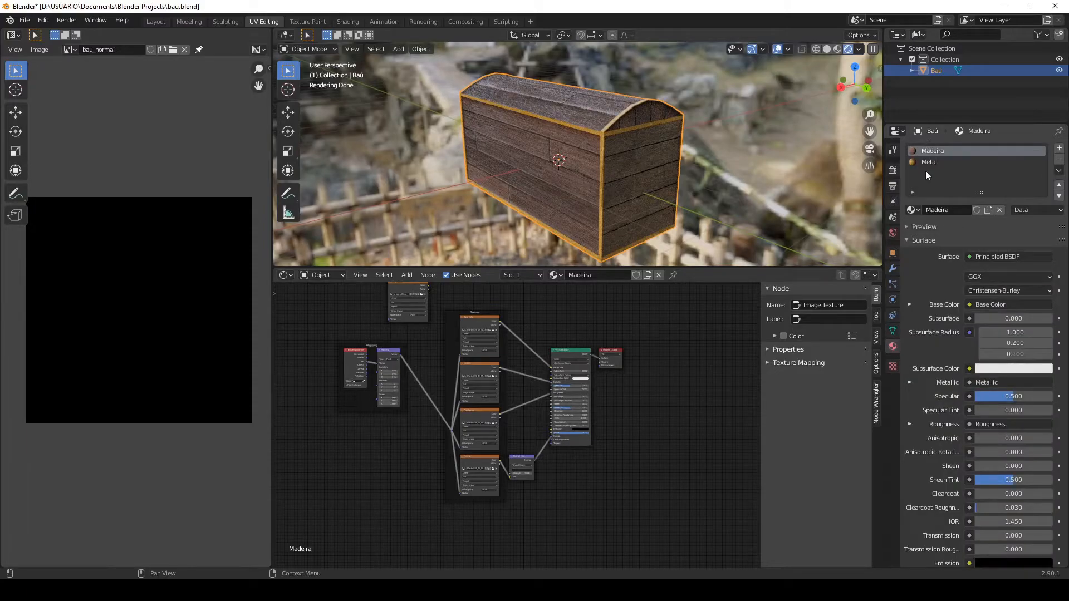
scroll(557, 328, "up", 2)
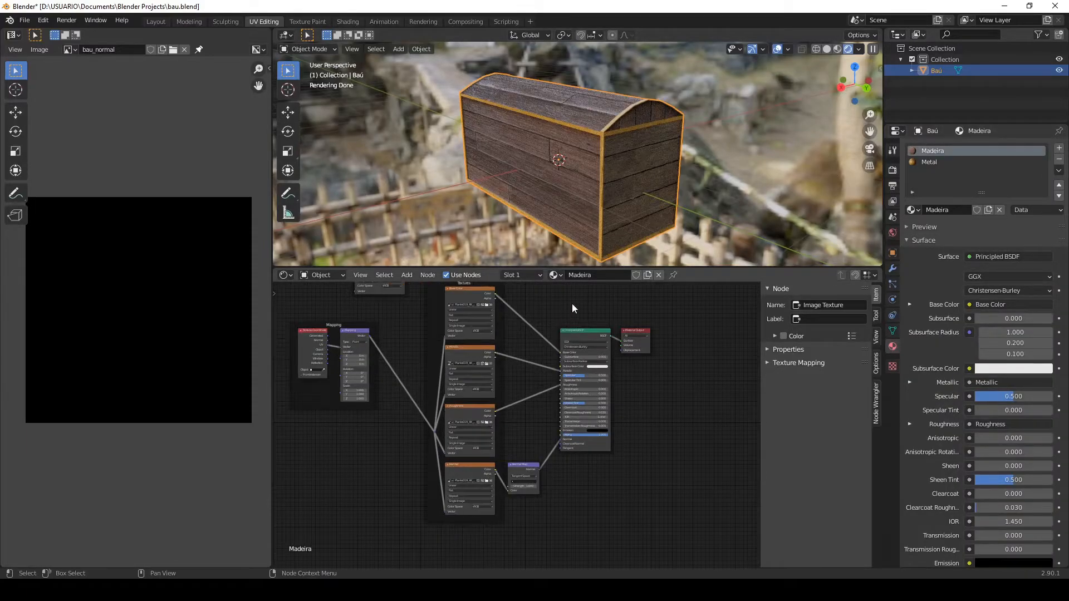
middle_click_drag(573, 303, 718, 447)
scroll(518, 401, "up", 4)
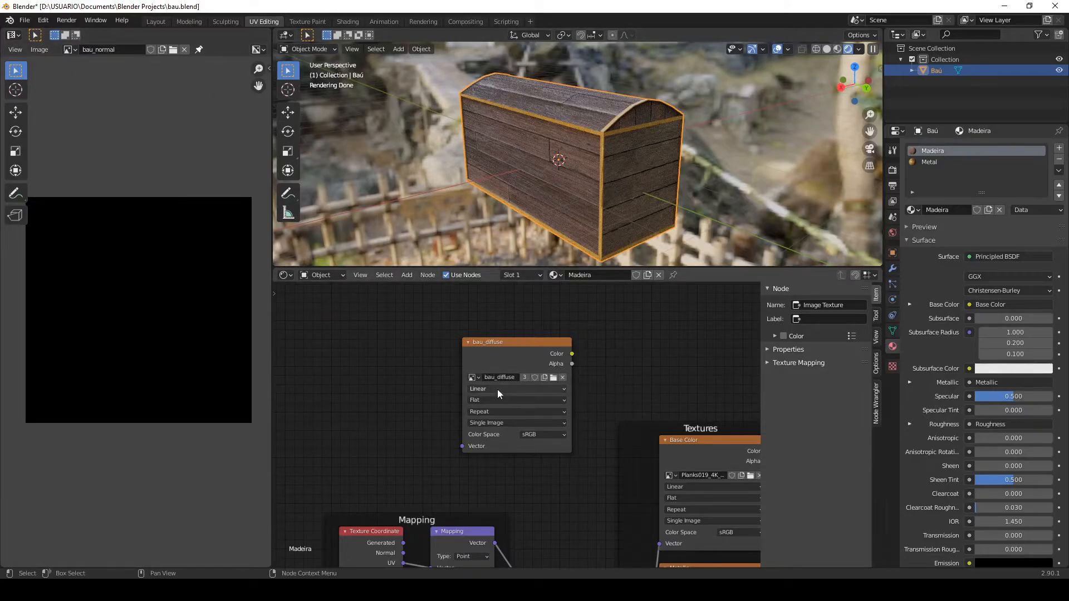
- Shift the bau_diffuse node aside in Madeira's node tree and add a new Image Texture node next to it
left_click_drag(522, 343, 568, 346)
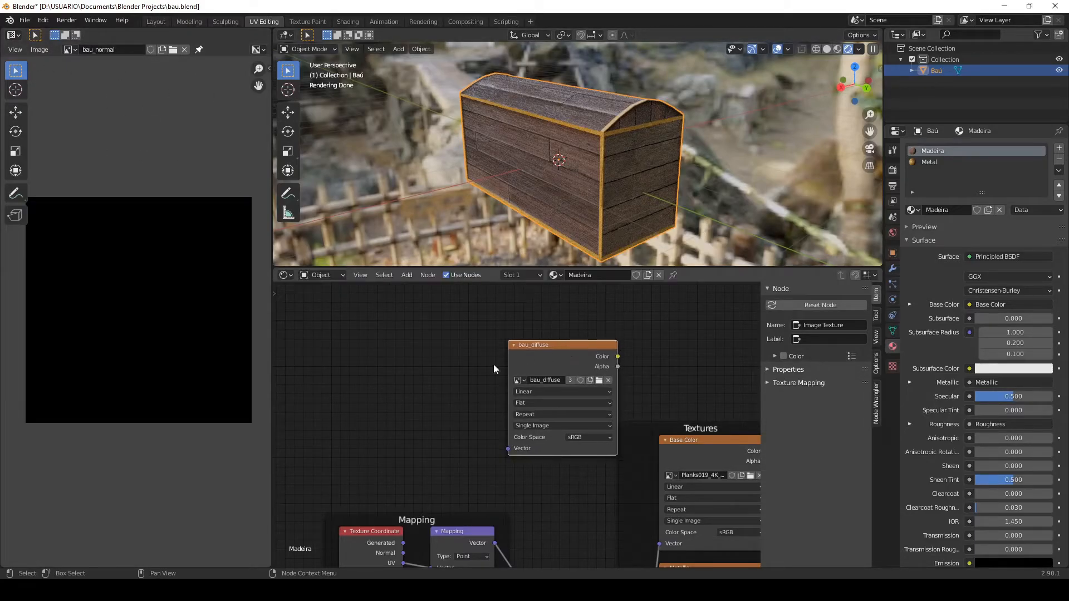
left_click(429, 275)
left_click(410, 279)
mouse_move(429, 349)
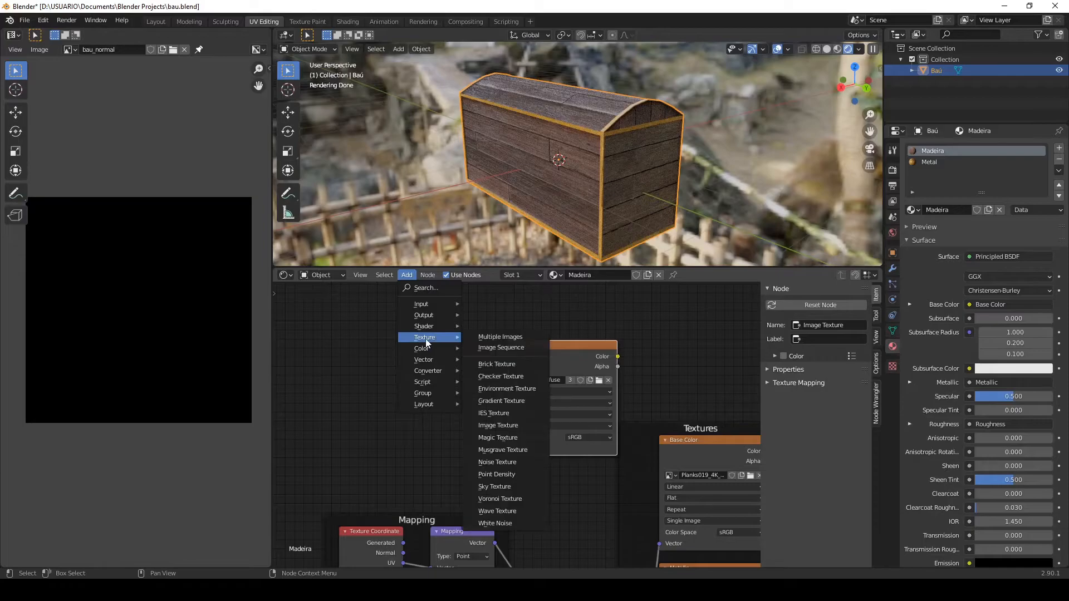
left_click(499, 427)
left_click(389, 346)
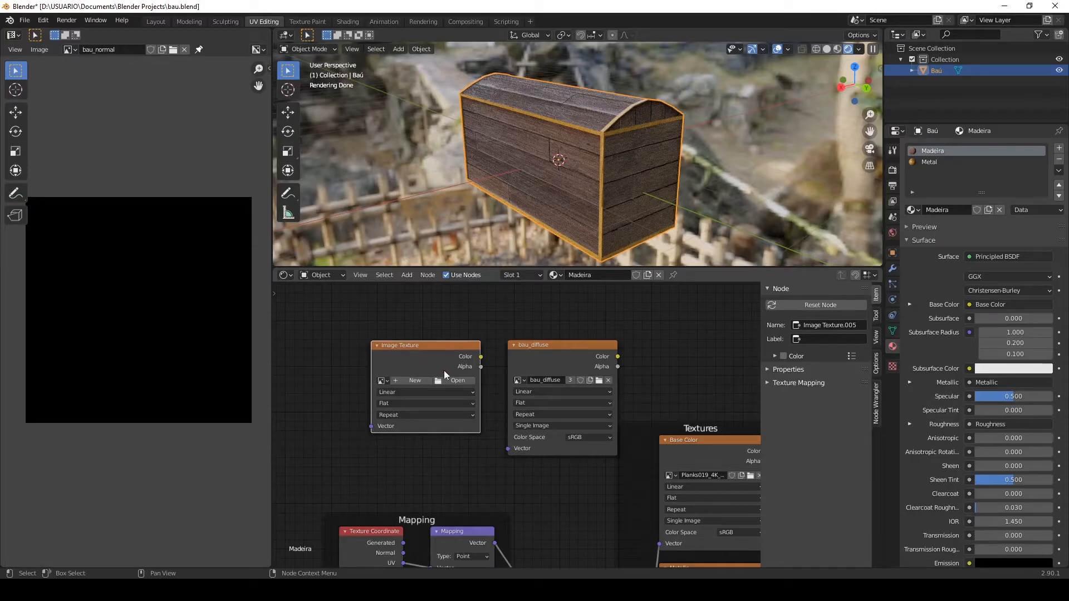
left_click(456, 381)
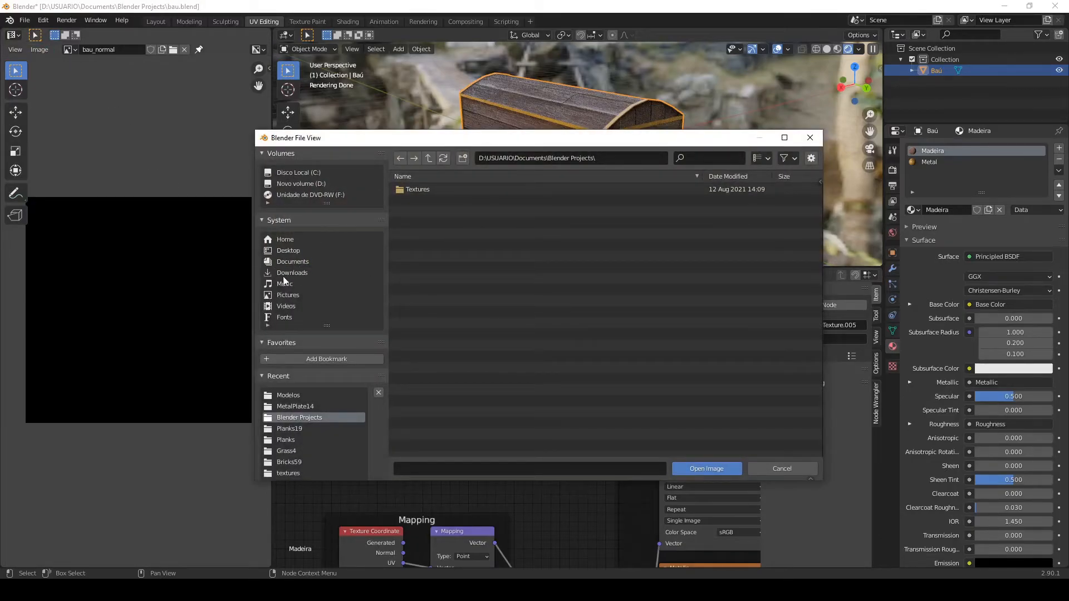
left_click(287, 396)
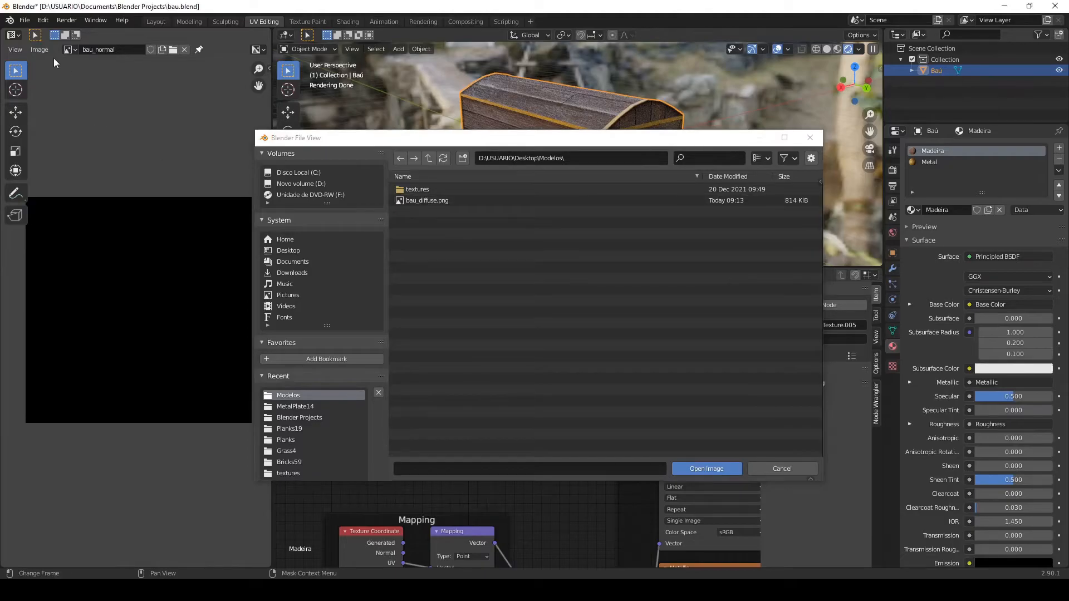
left_click(40, 50)
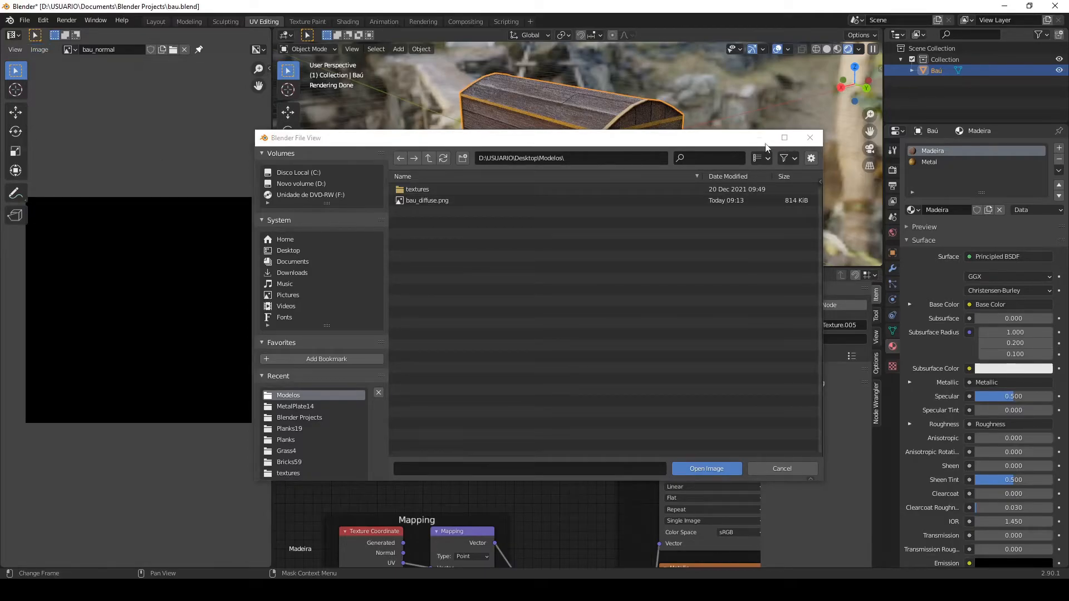
left_click(782, 468)
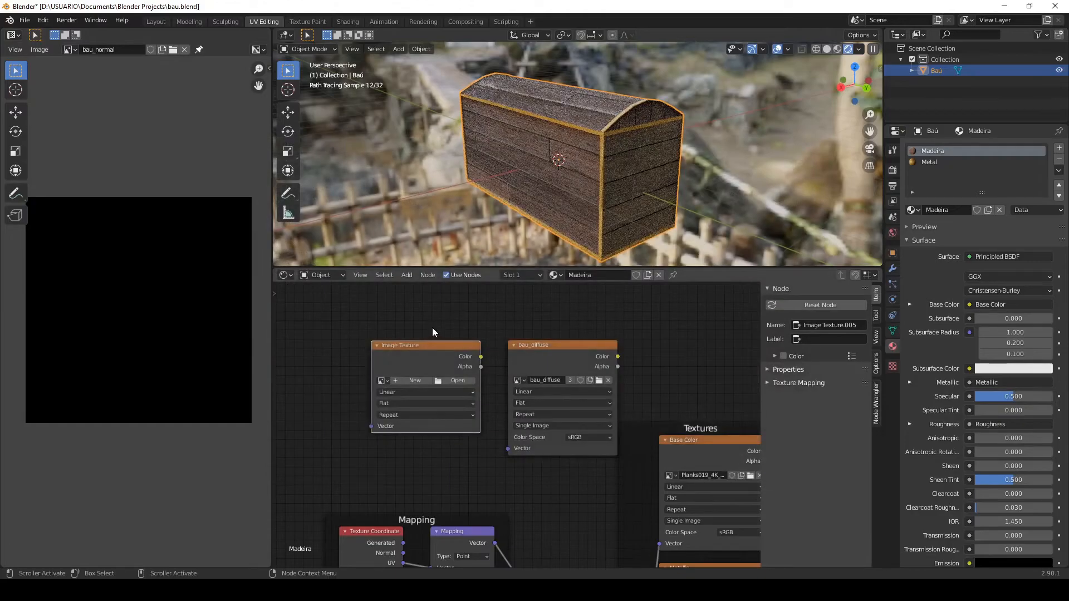
- Save the blank bau_normal image as bau_normal.png in the Desktop\Modelos folder
left_click(40, 52)
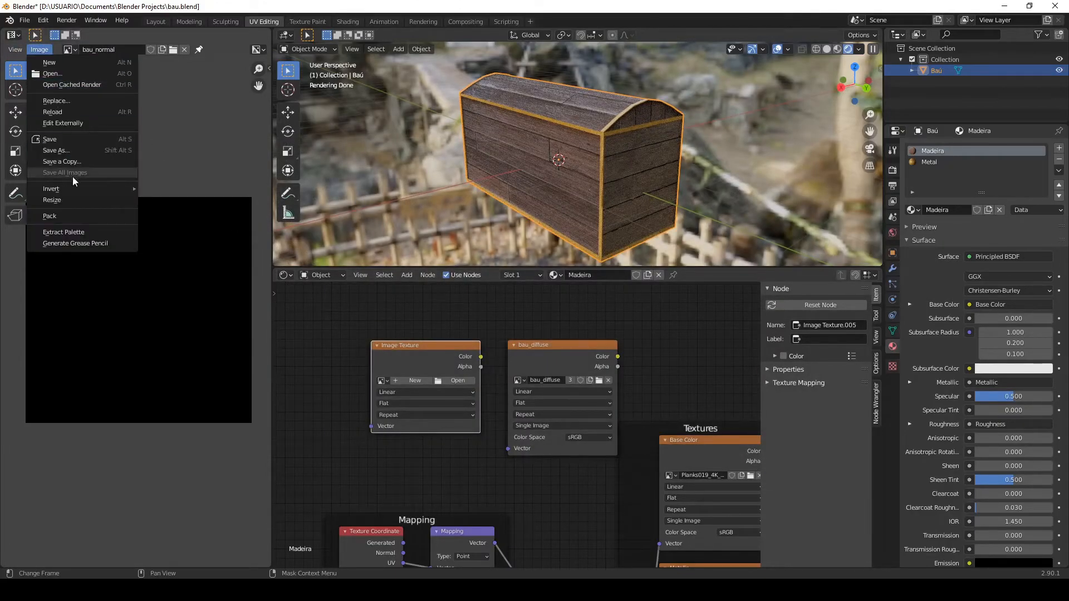
left_click(56, 140)
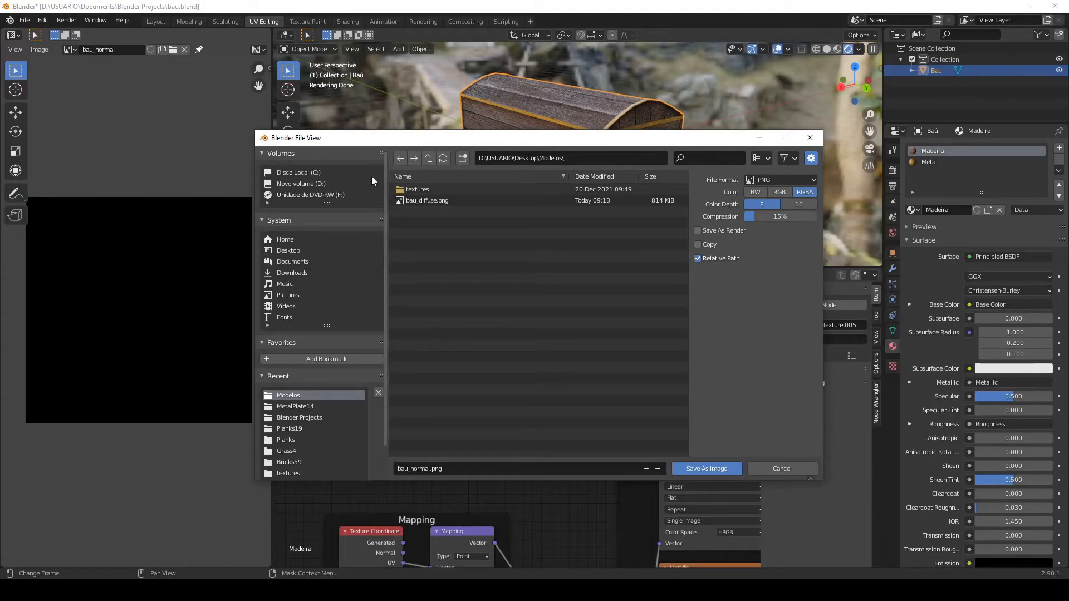
left_click_drag(709, 143, 747, 134)
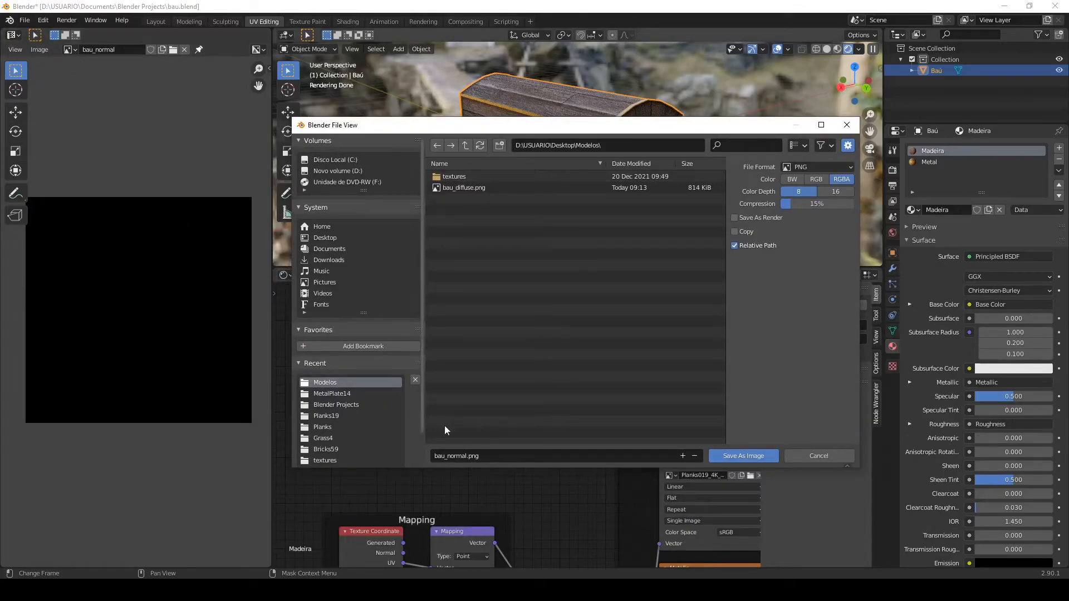
left_click(749, 454)
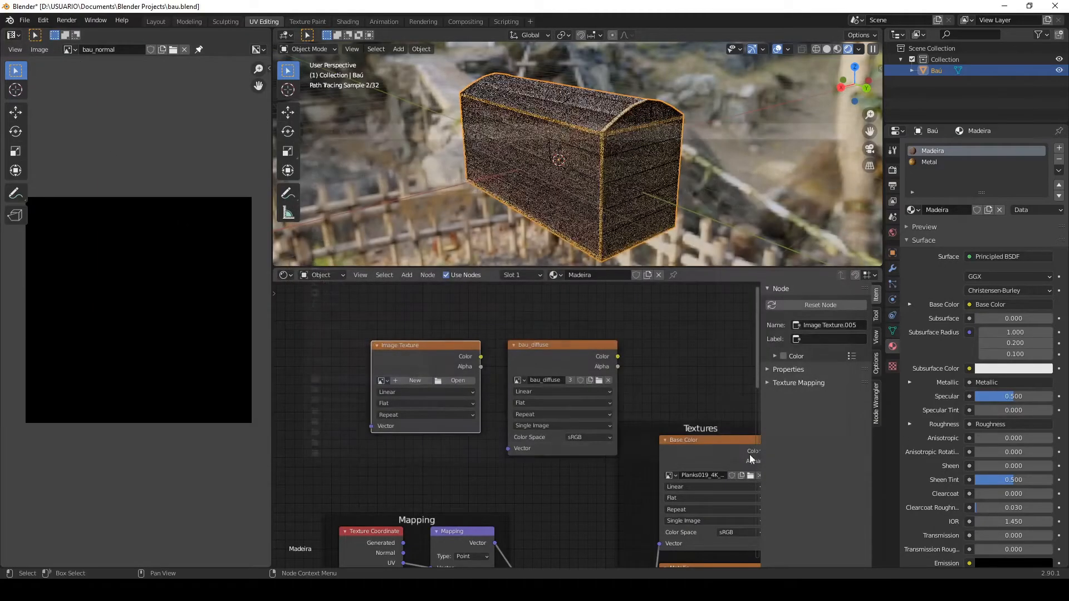
- Load bau_normal.png from the Modelos folder into the new Image Texture node, and check the saved file in File Explorer
left_click(446, 380)
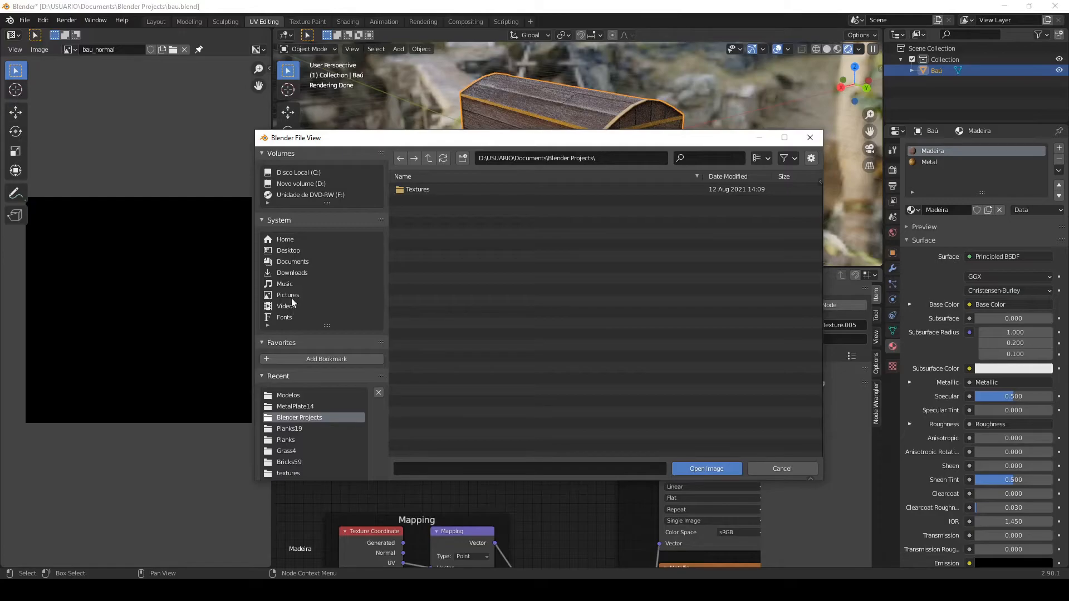
left_click(294, 395)
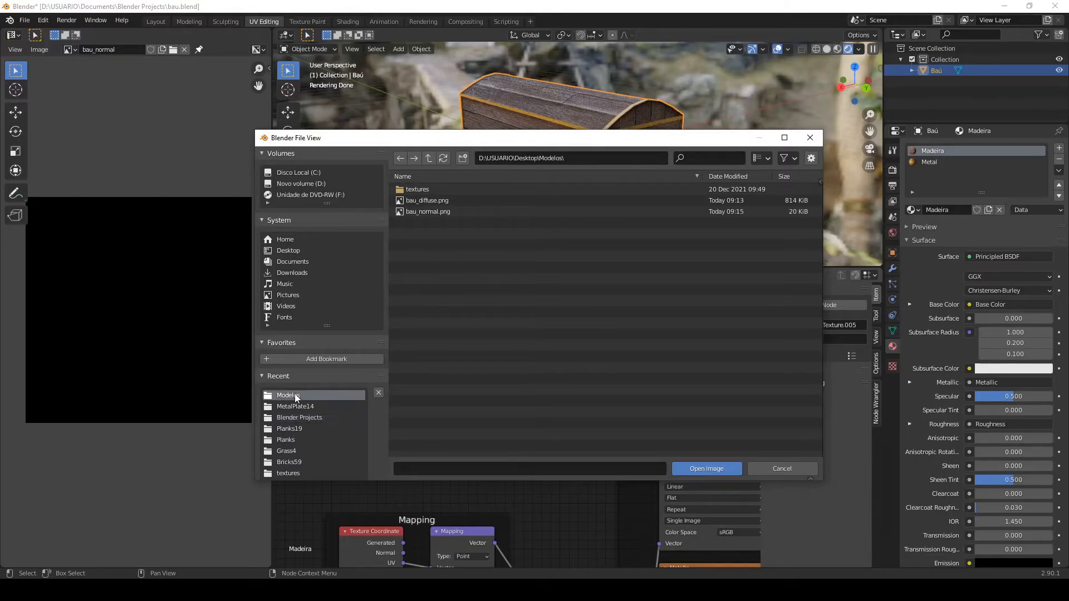
left_click(432, 212)
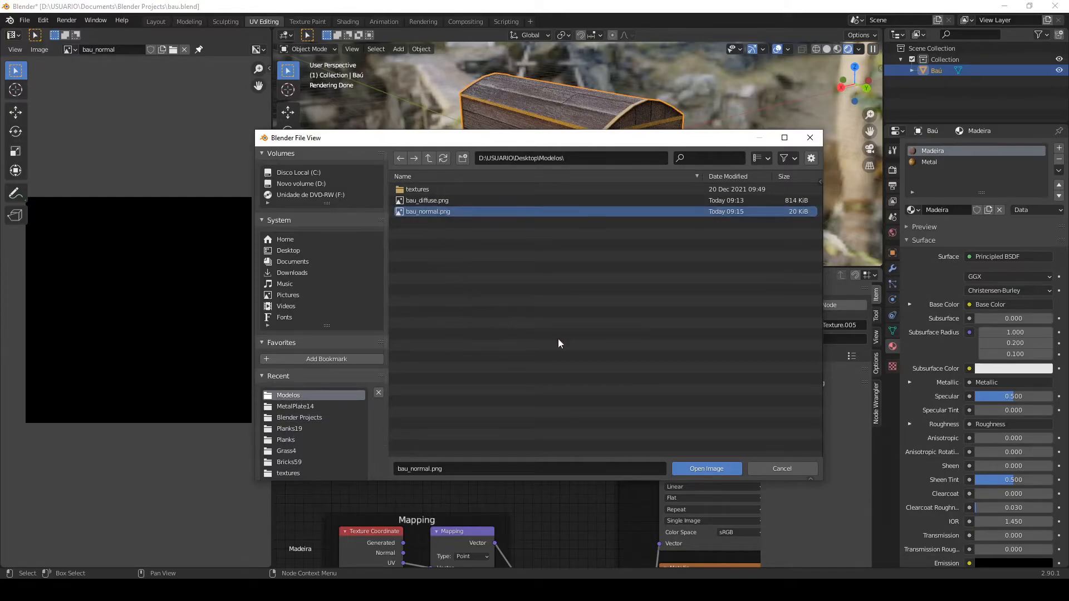
left_click(718, 467)
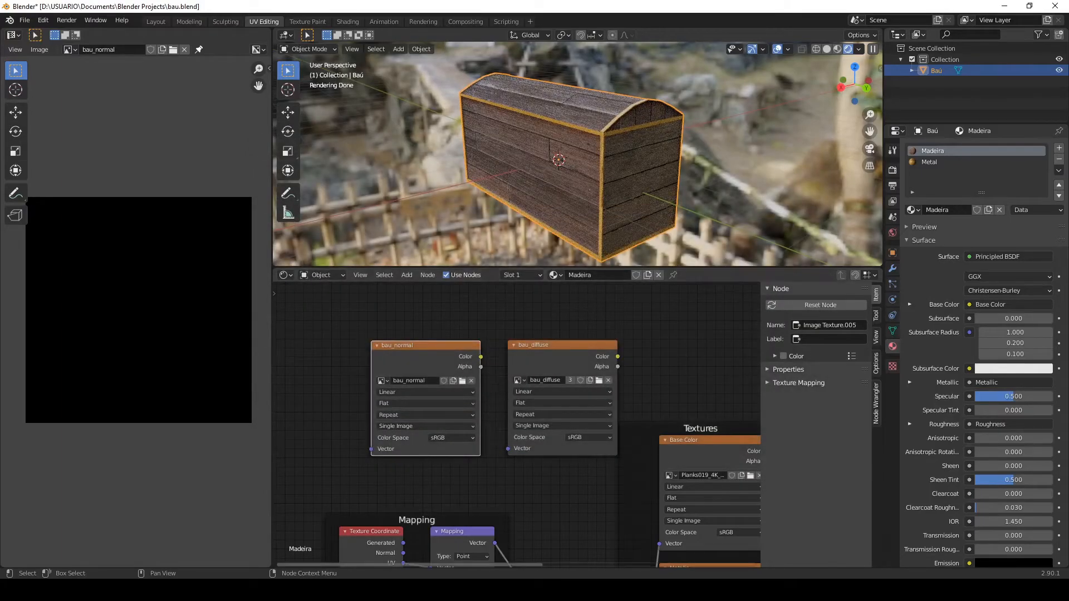
key("alt+Tab")
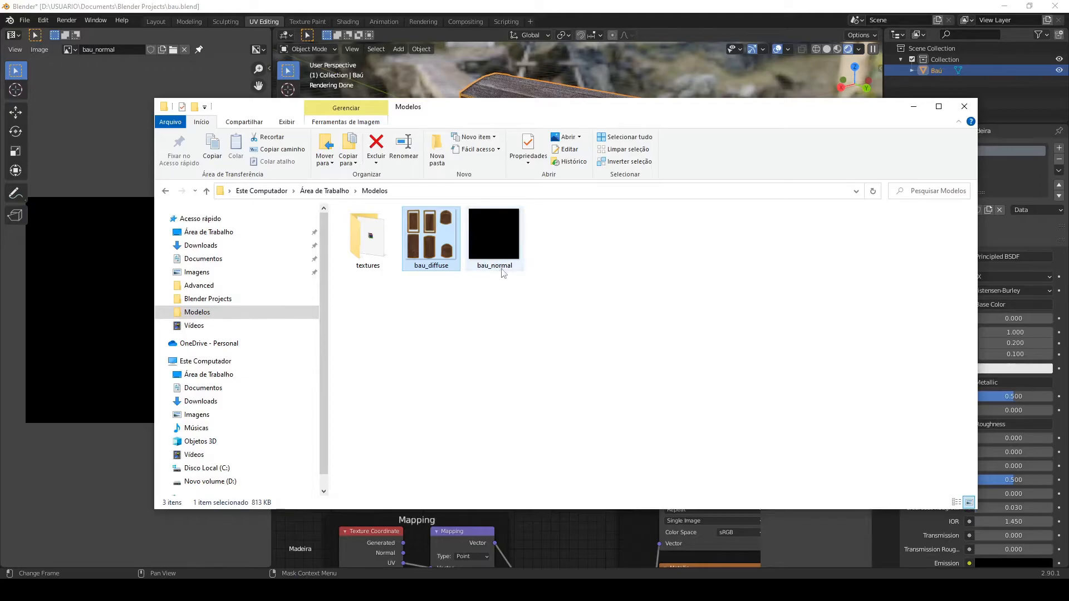
left_click(914, 109)
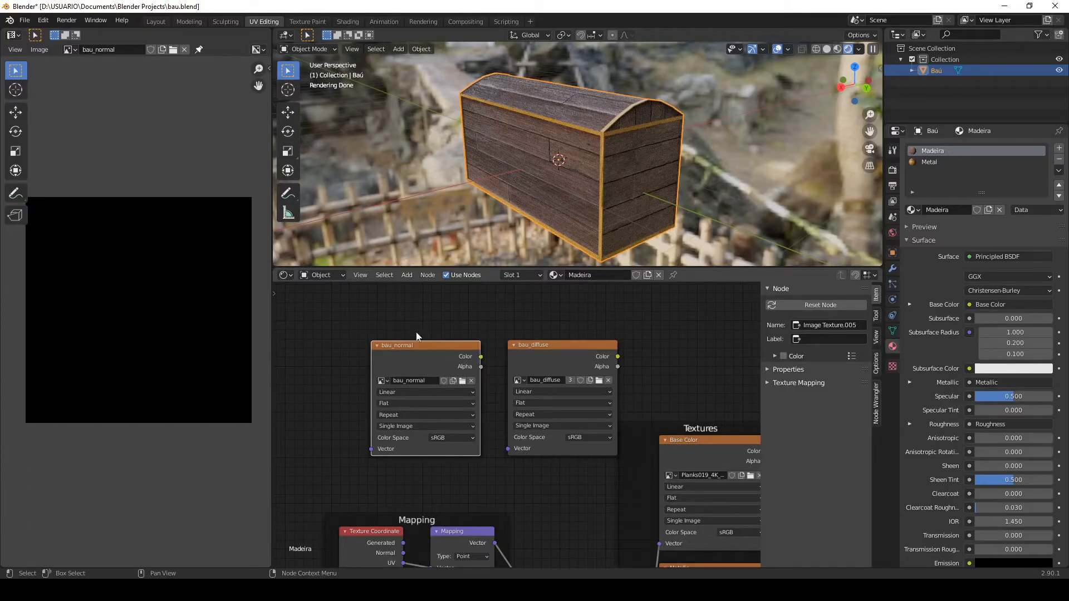
- Copy Madeira's bau_normal image node into the Metal material and place it beside the bau_diffuse node
left_click(539, 345)
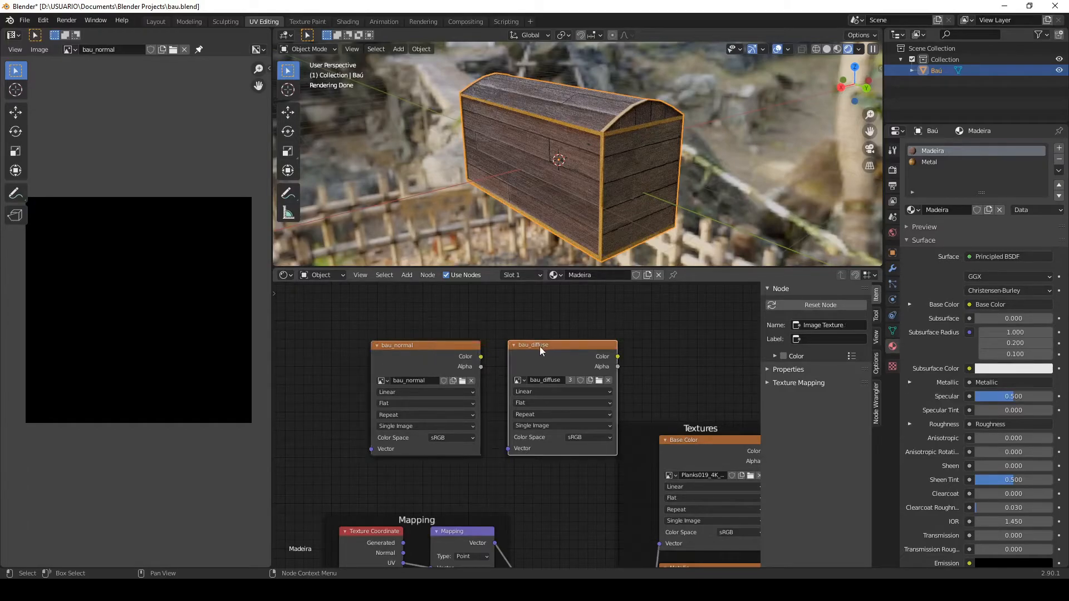
left_click(403, 349)
left_click(570, 348)
left_click(398, 352)
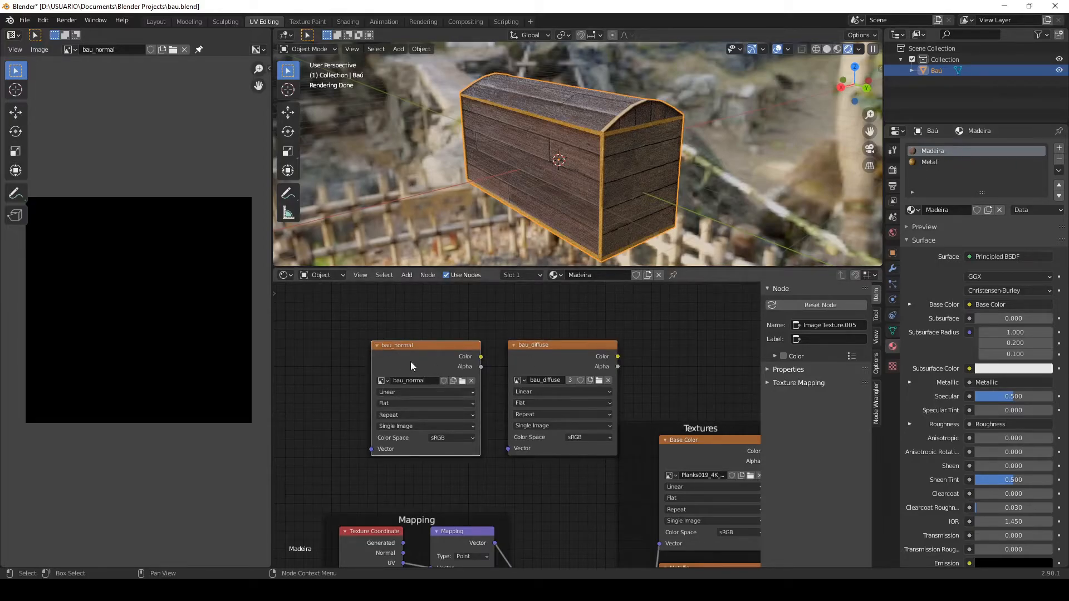
left_click(945, 161)
key("ctrl+v")
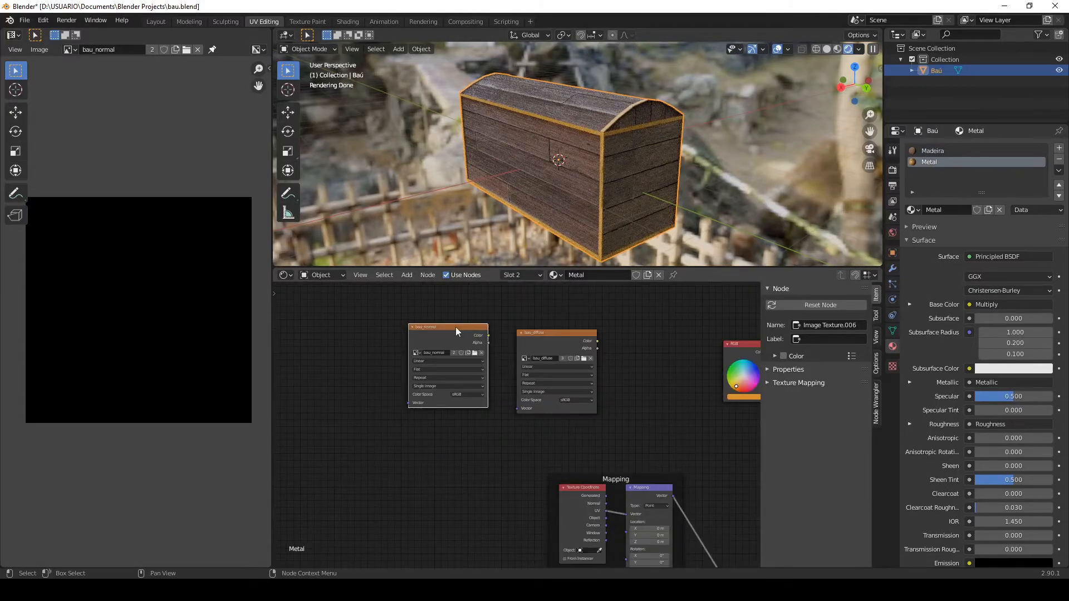
left_click_drag(456, 326, 464, 329)
- Check the active bau_normal node in both Madeira and Metal, and the chest's selected UV map
left_click(933, 149)
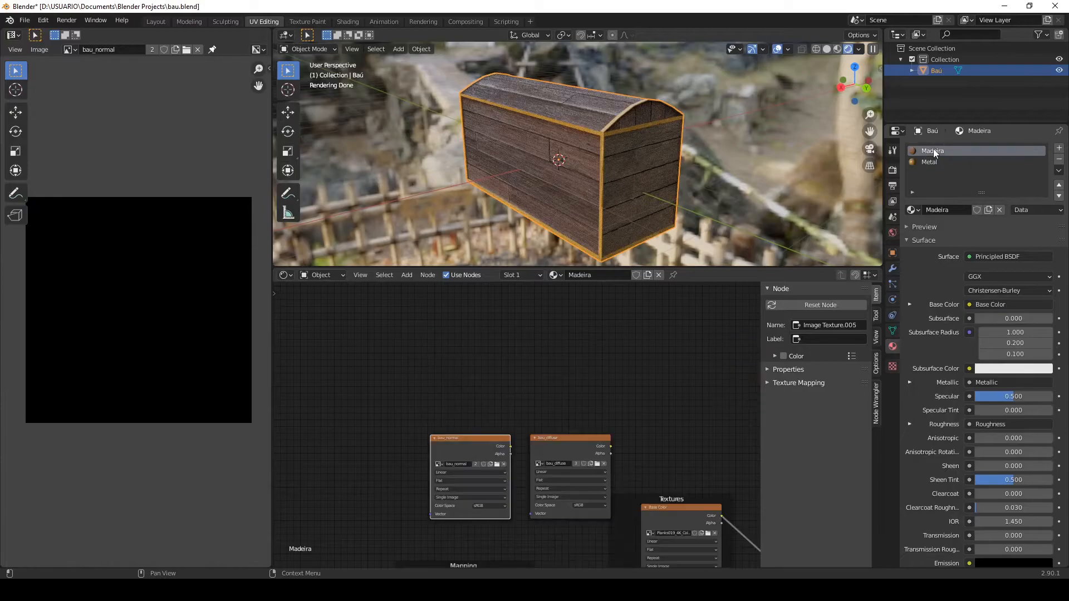
scroll(495, 414, "down", 1)
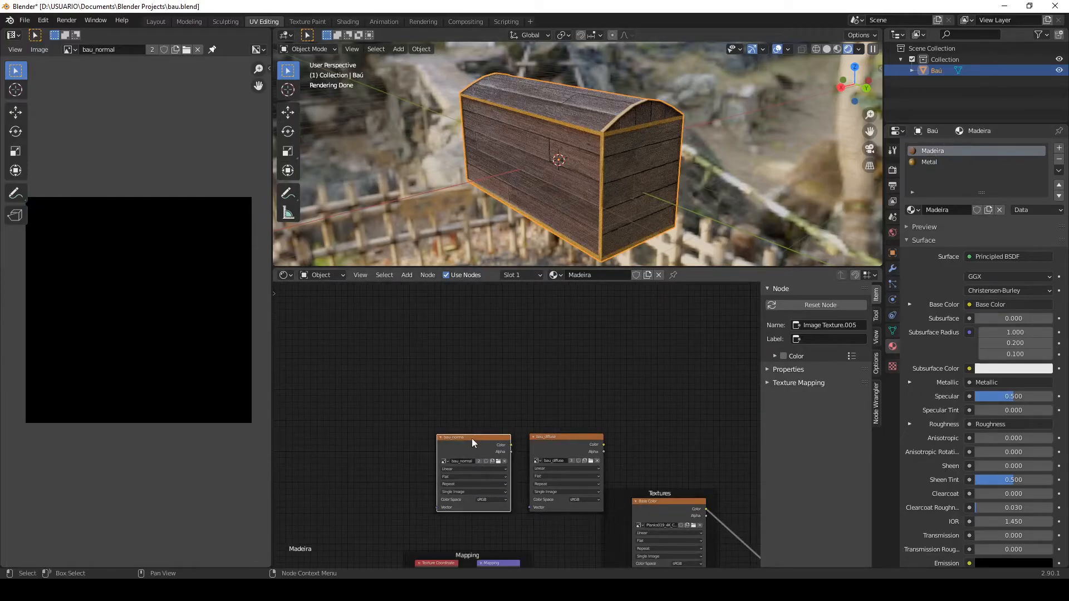
left_click(930, 162)
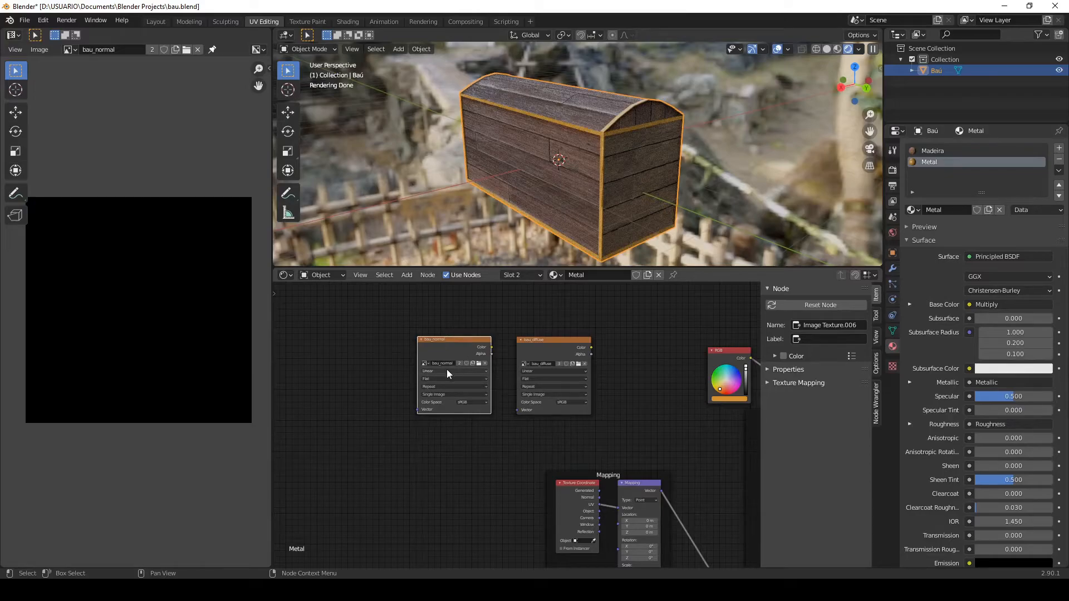
left_click(892, 330)
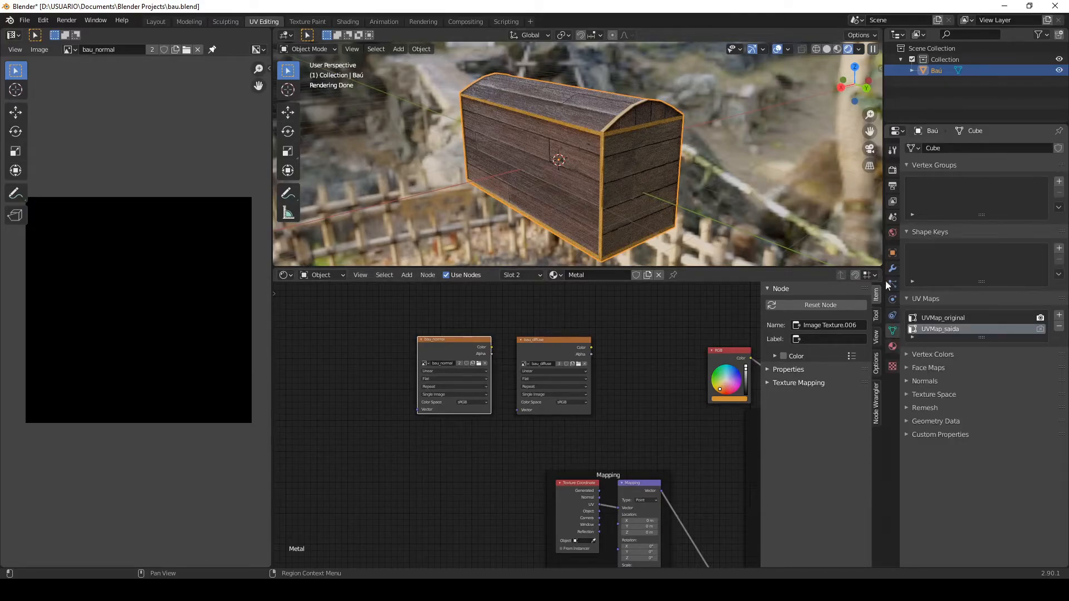
- Set the Cycles bake type to Normal and bake the chest's normal map into bau_normal
left_click(892, 187)
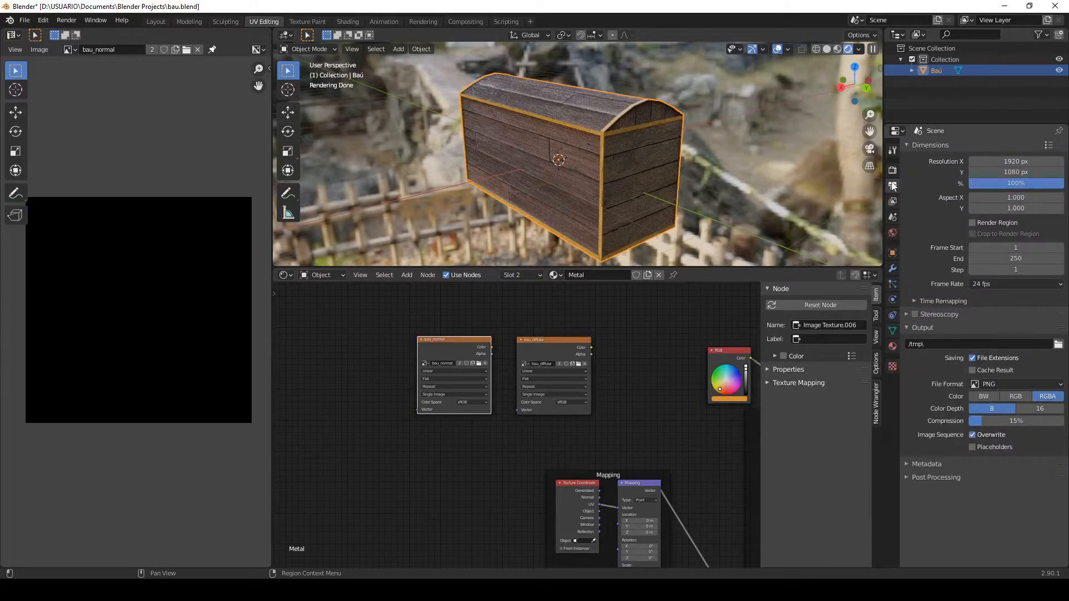
left_click(893, 171)
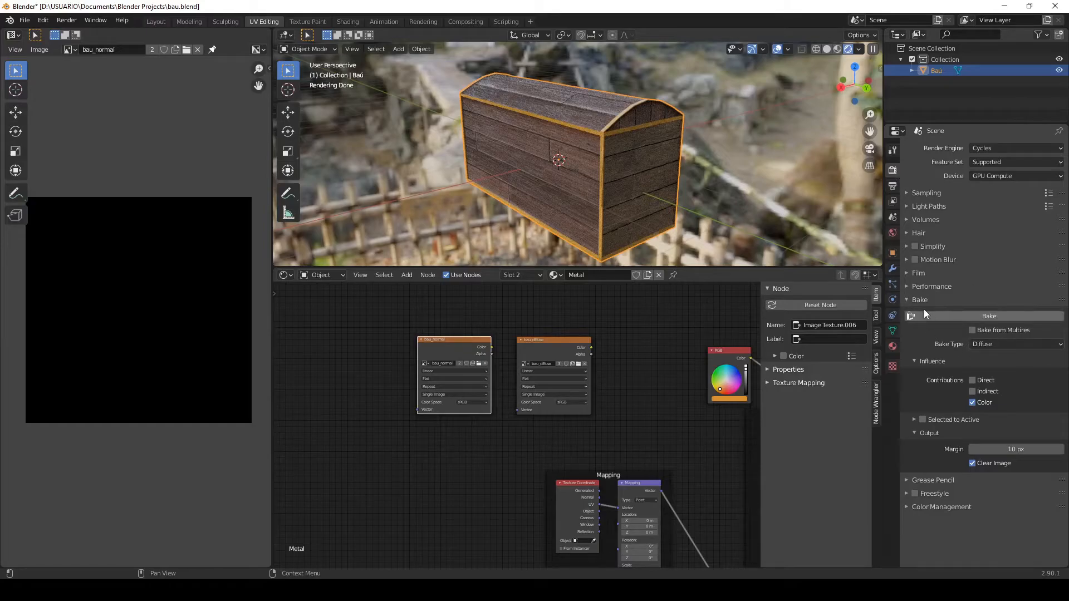
left_click(994, 343)
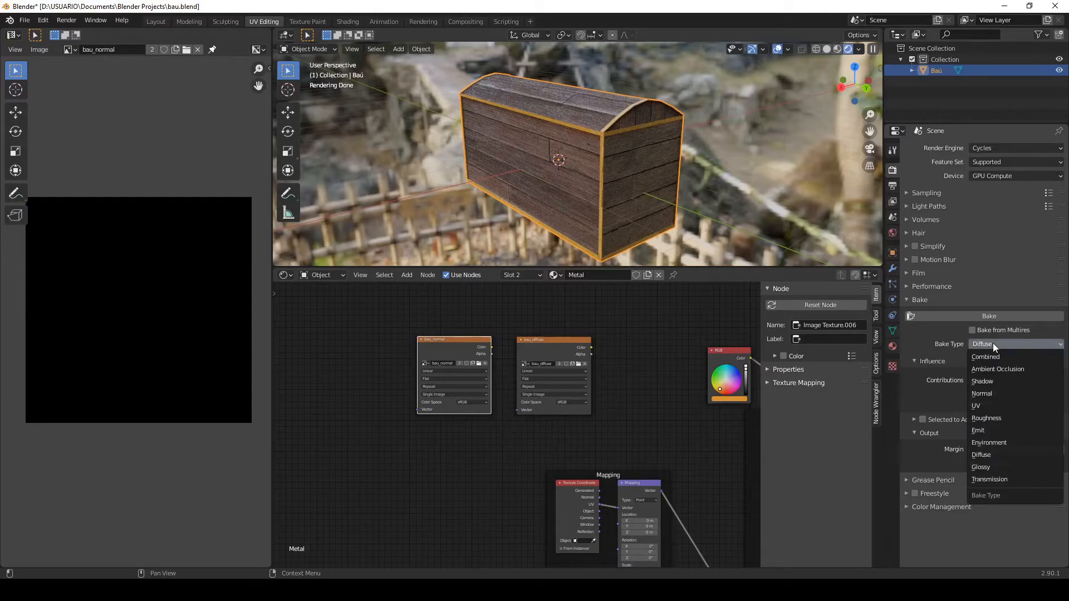
left_click(985, 386)
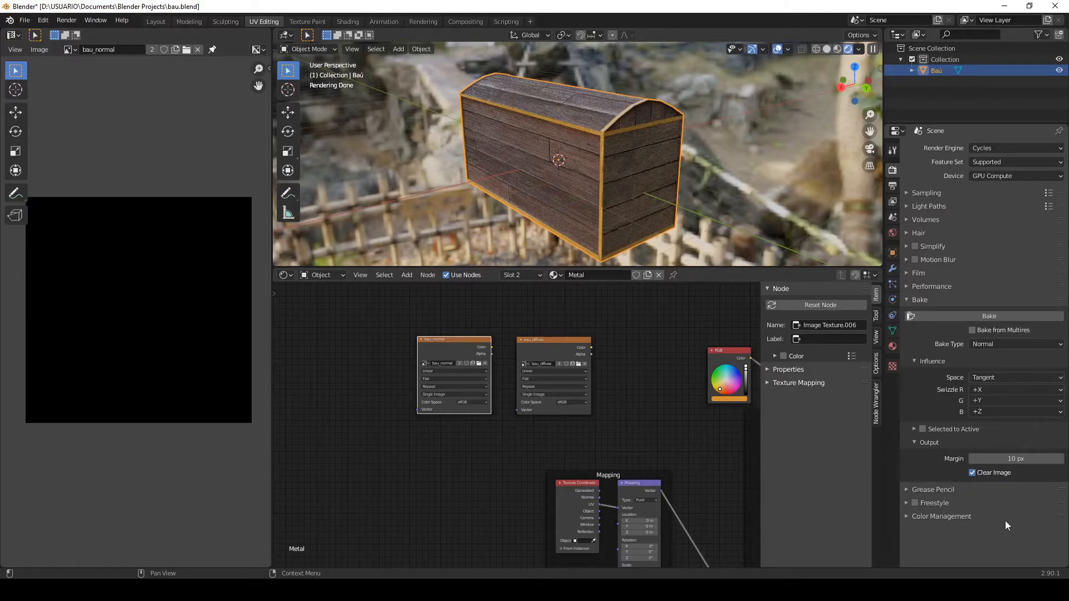
left_click(989, 316)
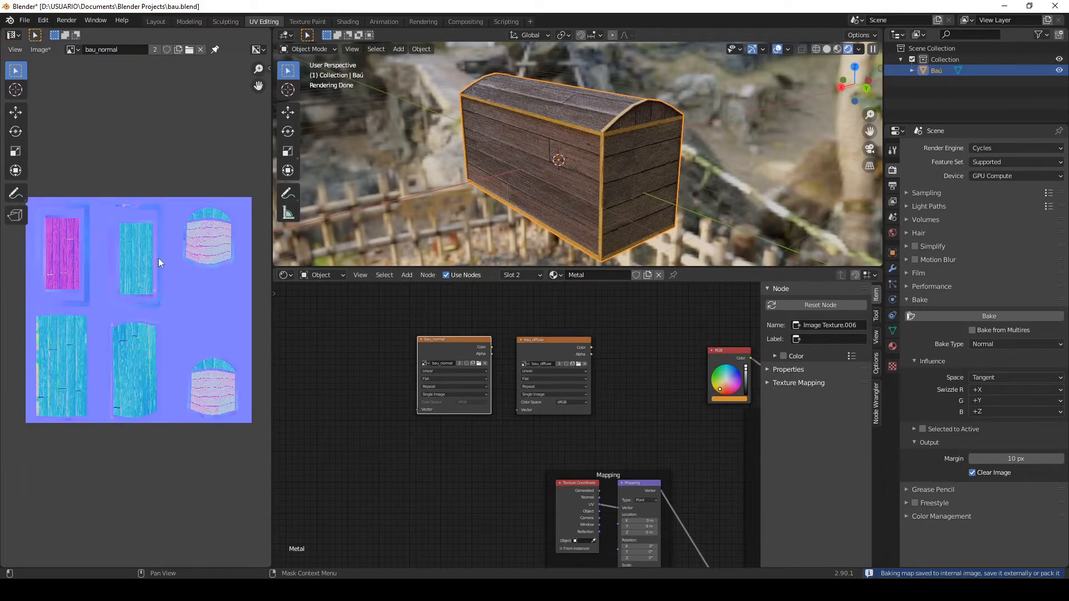
- Inspect the baked normal map up close and save the bau_normal image to its existing file
scroll(121, 298, "up", 2)
mouse_move(111, 334)
middle_mouse_down()
mouse_move(136, 333)
mouse_move(102, 351)
middle_mouse_up()
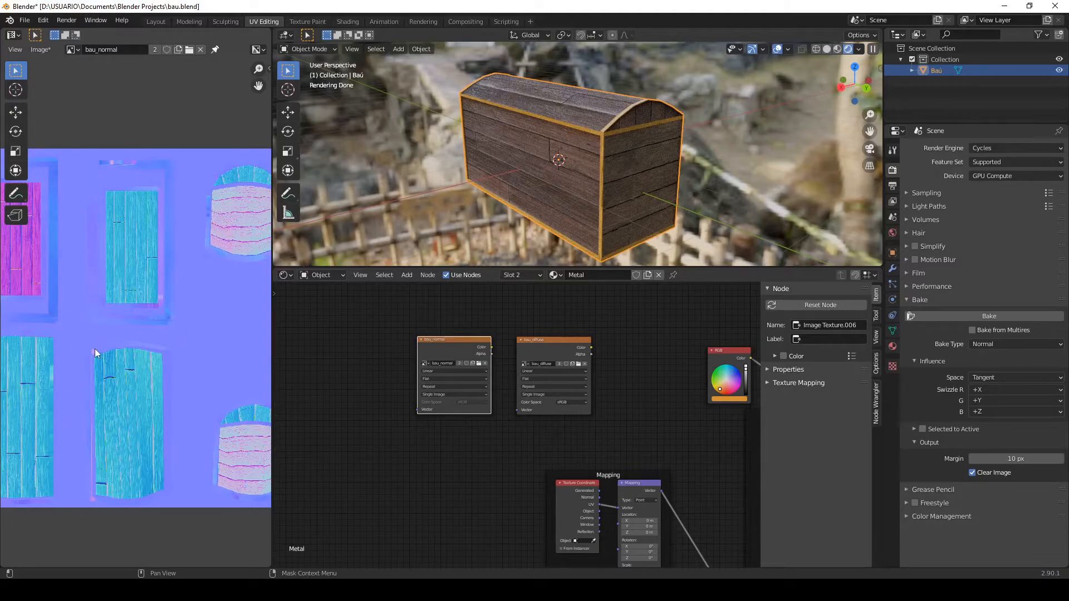
left_click(39, 50)
scroll(169, 266, "down", 4)
scroll(145, 208, "up", 2)
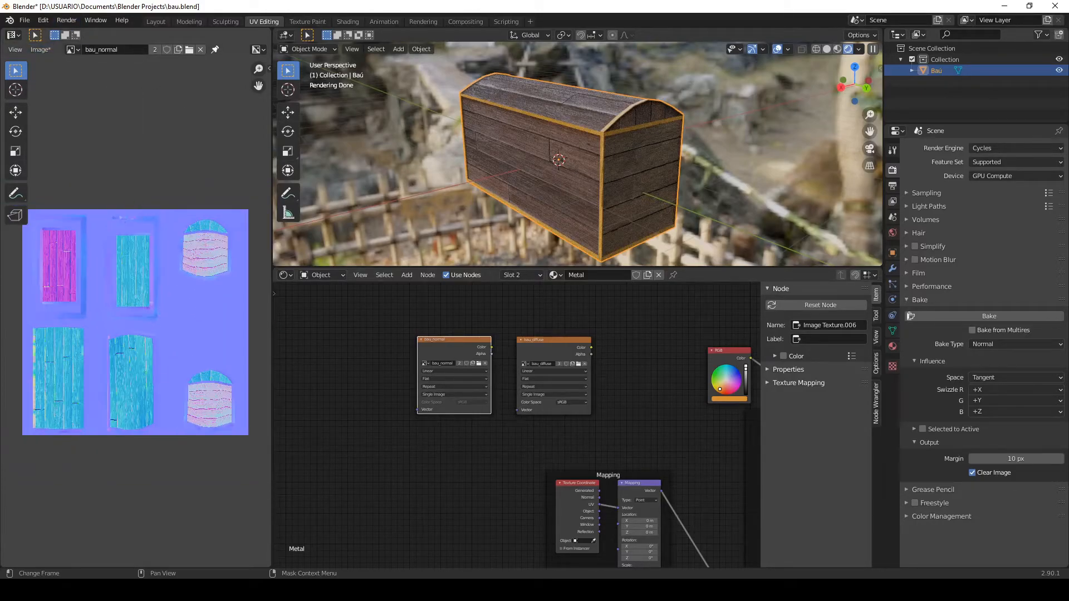
left_click(38, 50)
left_click(56, 135)
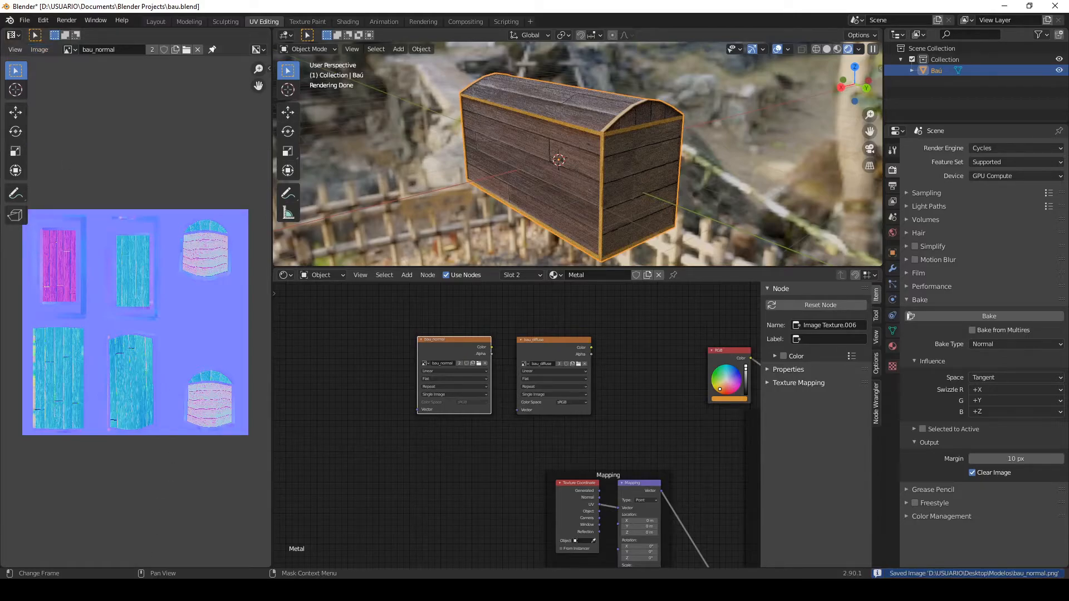
- Open bau_normal.png from the Modelos folder in the Photos viewer to examine the bake, and return to Blender
left_click(143, 590)
double_click(484, 242)
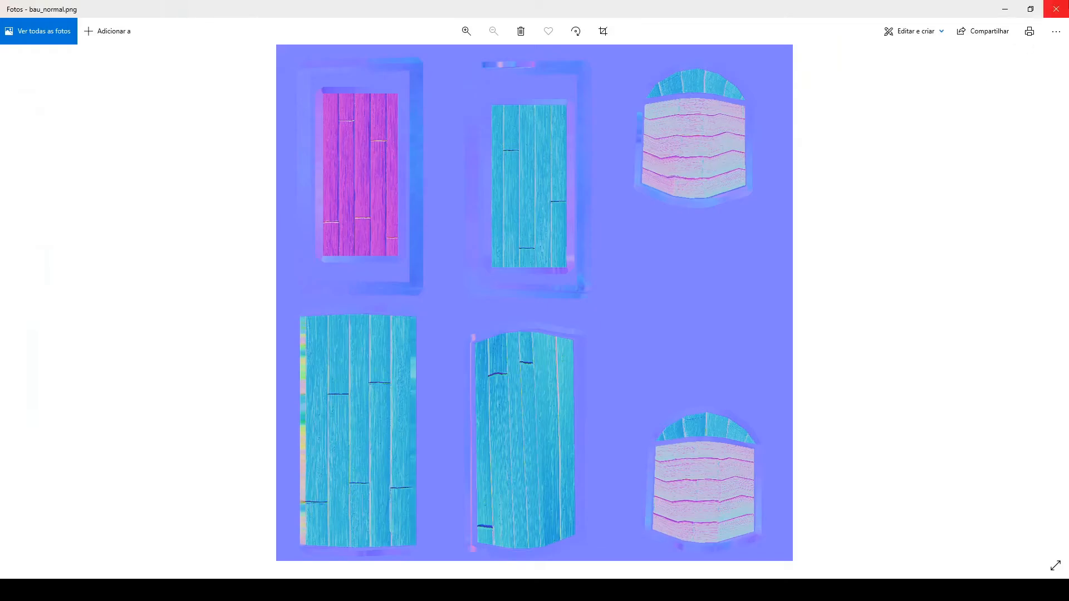
scroll(496, 289, "up", 2)
scroll(530, 299, "down", 2)
left_click(1055, 7)
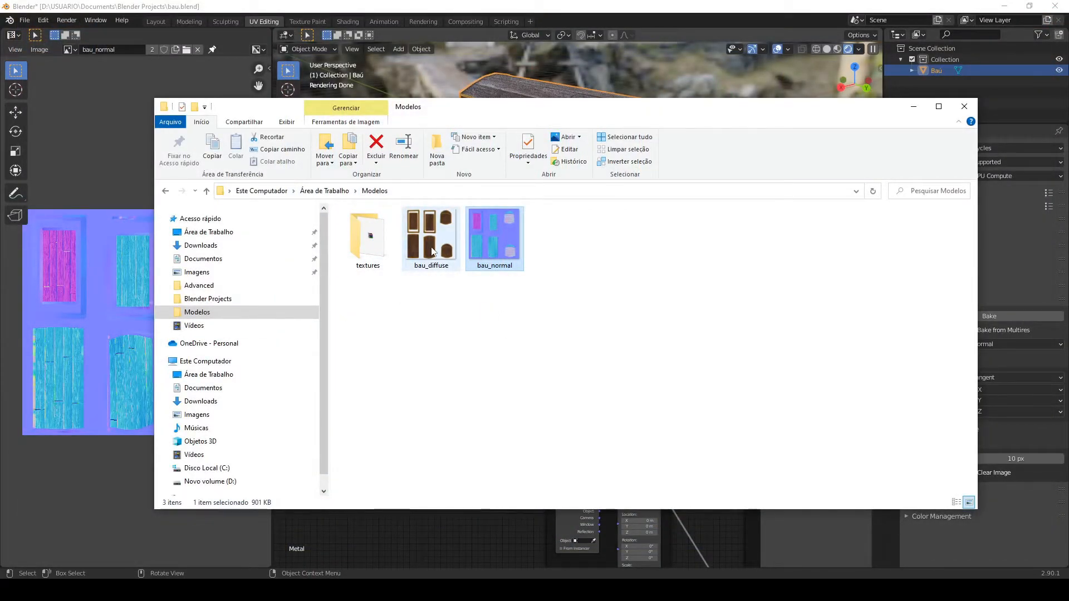
left_click(319, 5)
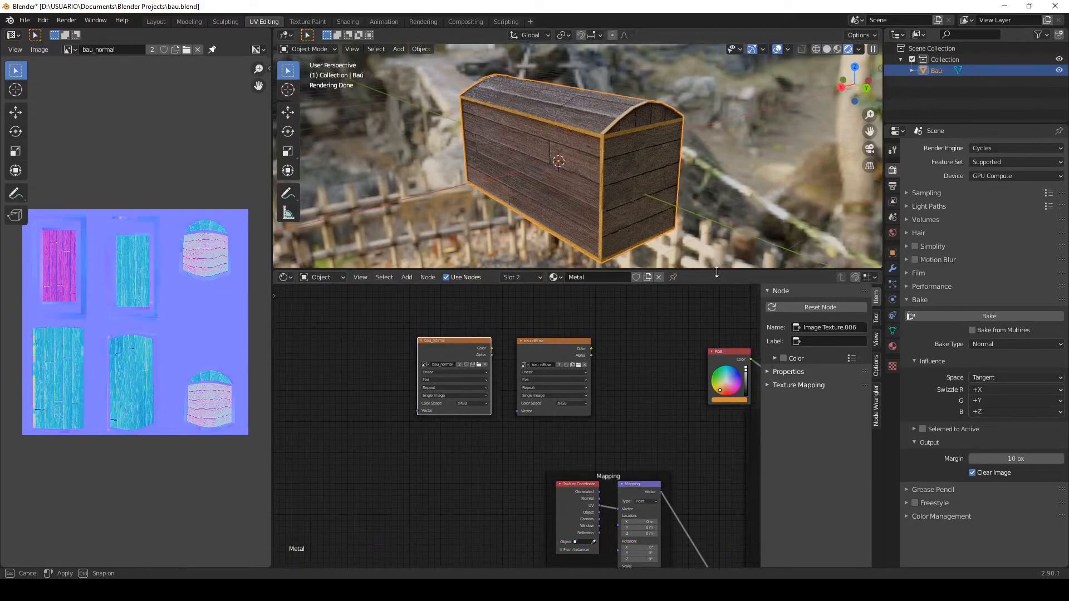
- Enlarge the rendered 3D view, and switch to the Modeling workspace to view the whole chest in material preview
left_click_drag(651, 268, 590, 368)
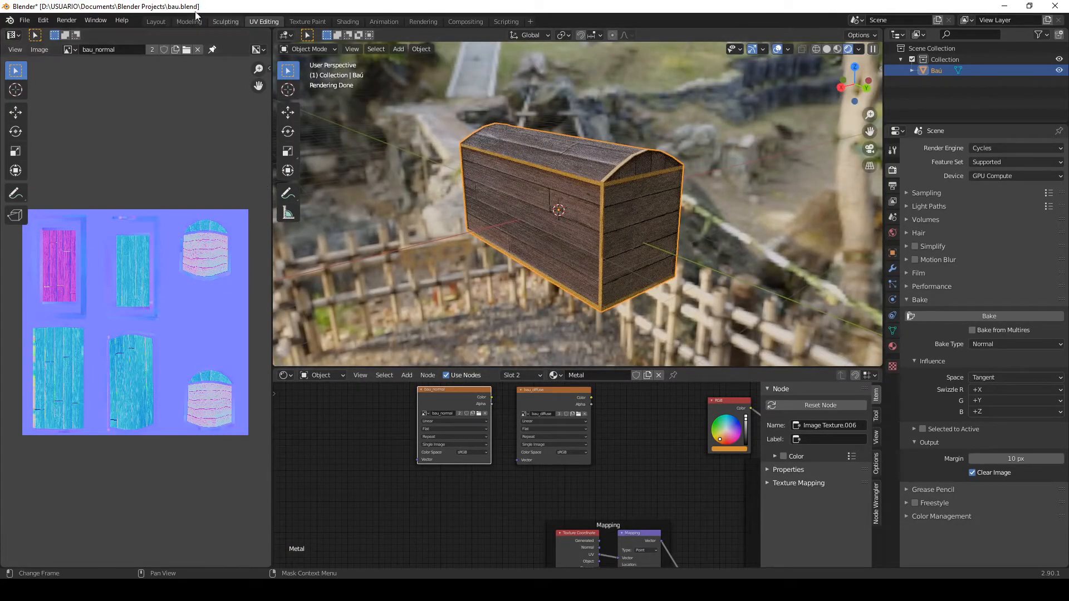
left_click(182, 23)
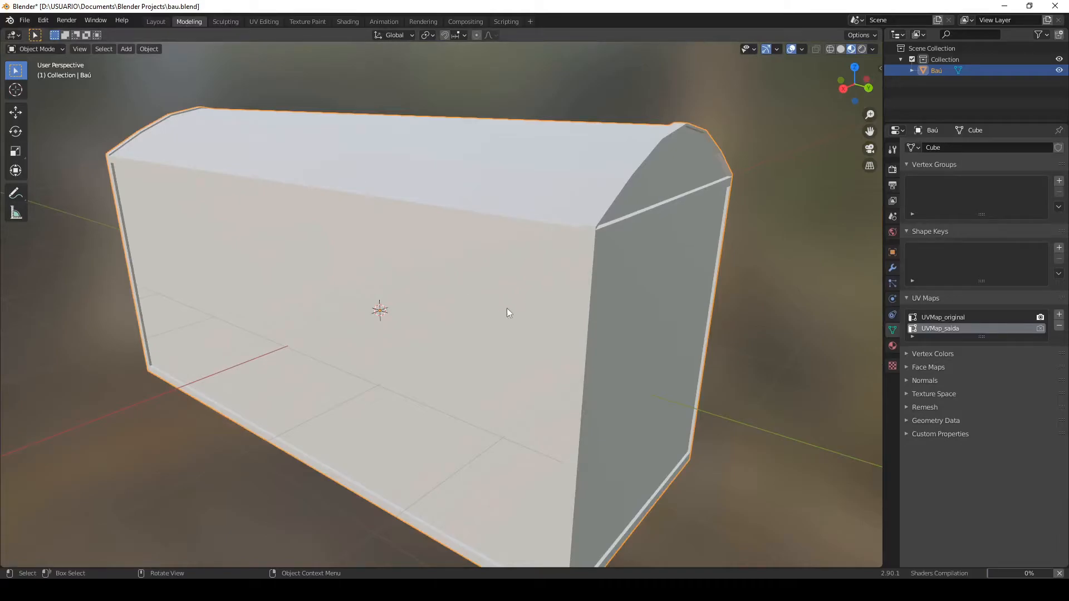
scroll(749, 236, "down", 3)
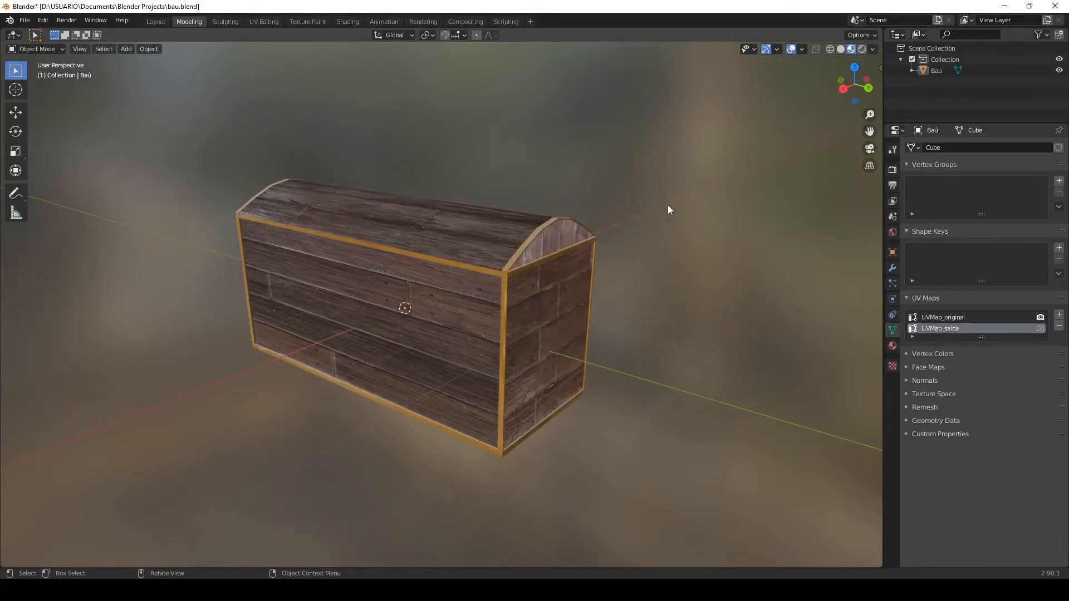
middle_click_drag(663, 248, 526, 254)
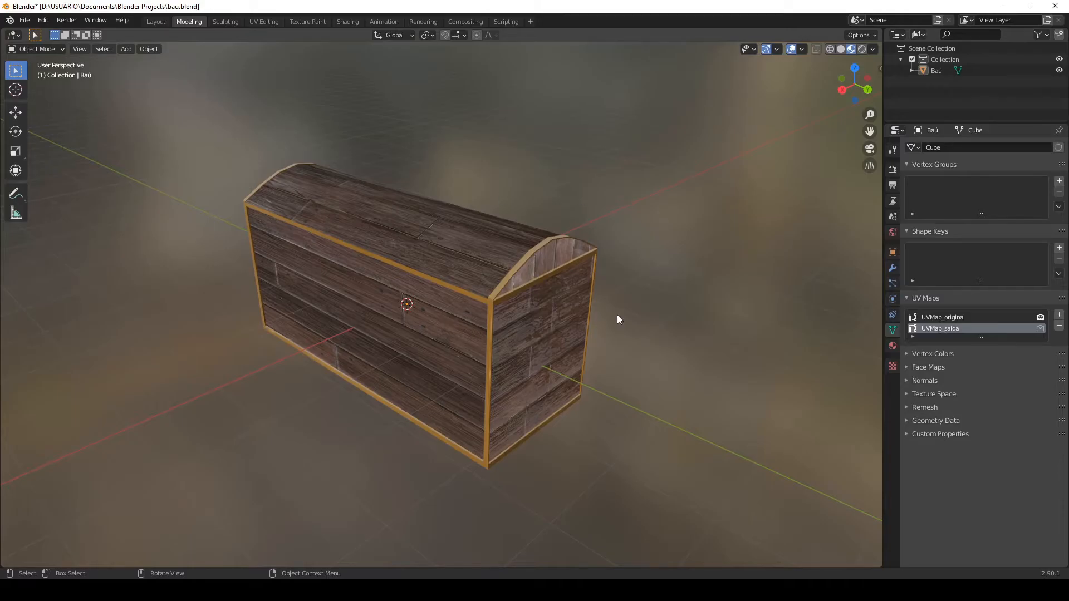
- Review the chest's Madeira and Metal material slots and its UVMap_original and UVMap_saida UV maps
left_click(892, 346)
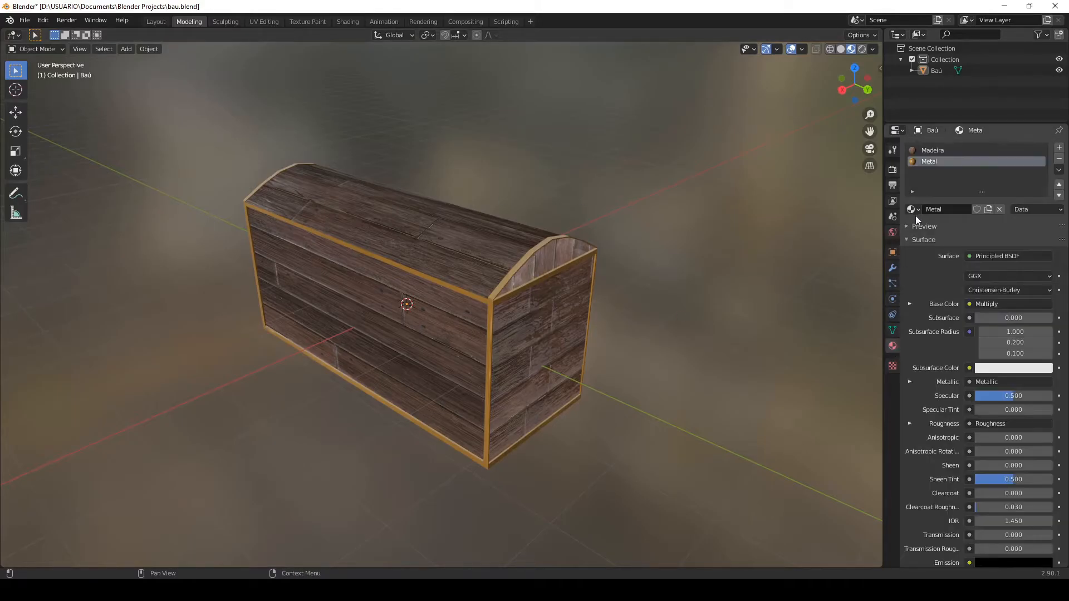
left_click(933, 148)
left_click(934, 159)
left_click(935, 152)
left_click(933, 159)
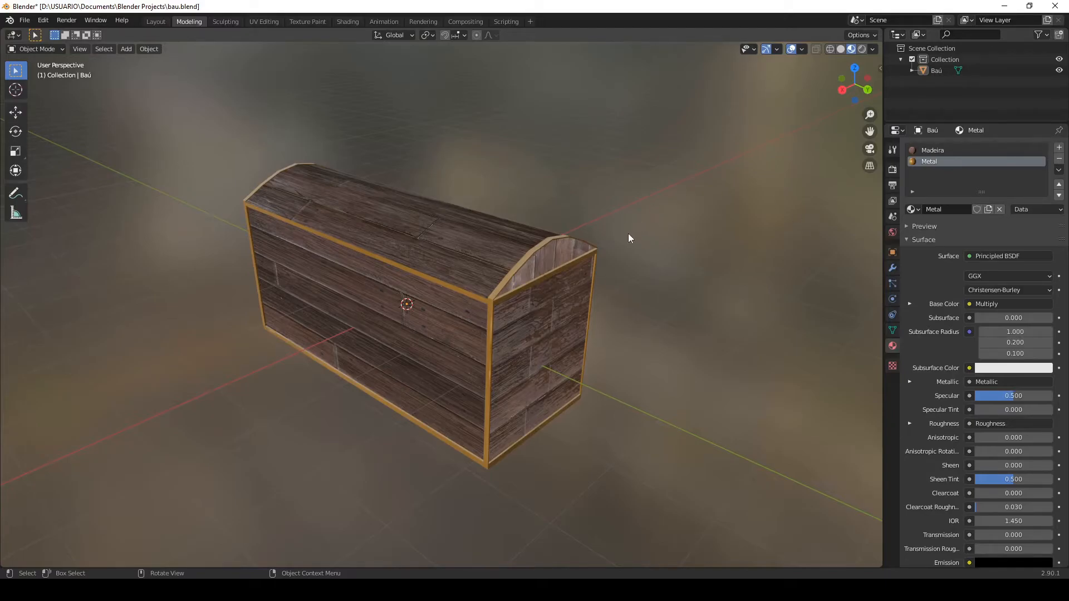
left_click(892, 330)
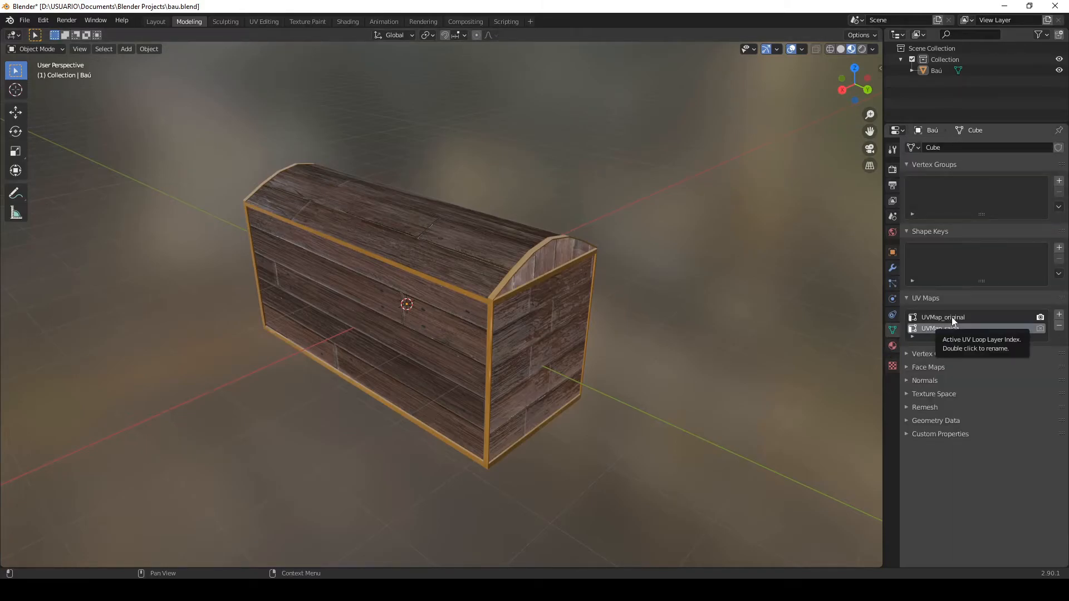
left_click(892, 346)
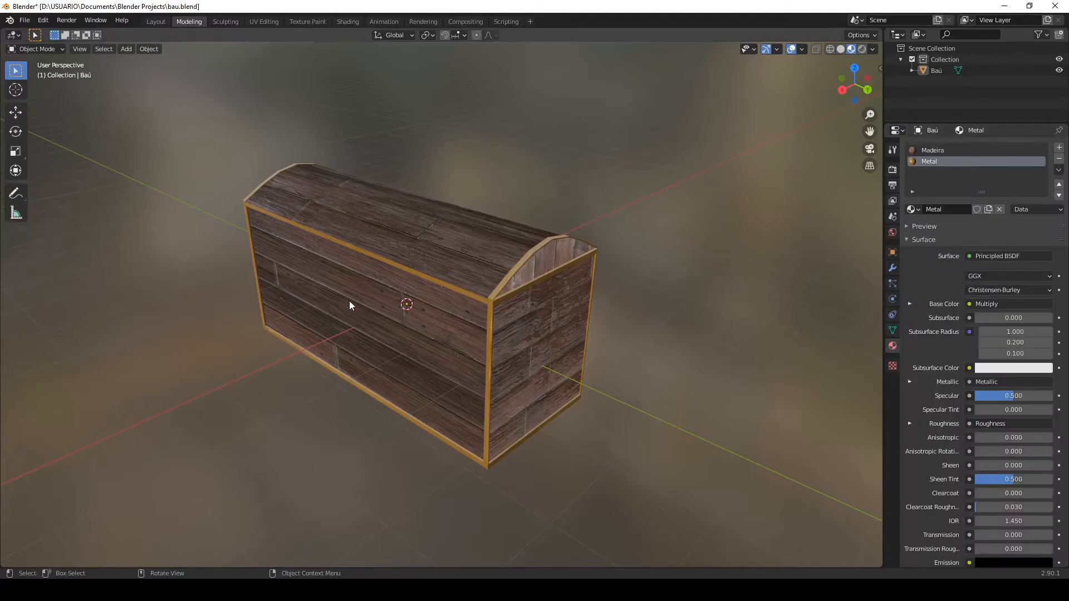
- Save the bau.blend file, and remove the Metal and Madeira material slots from the chest
left_click(24, 21)
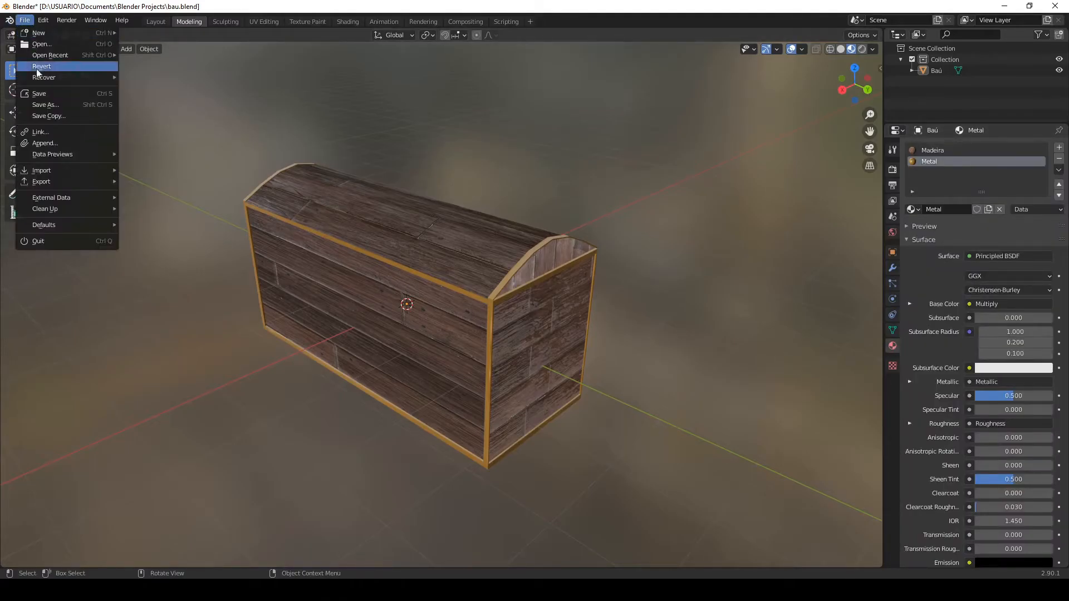
left_click(40, 95)
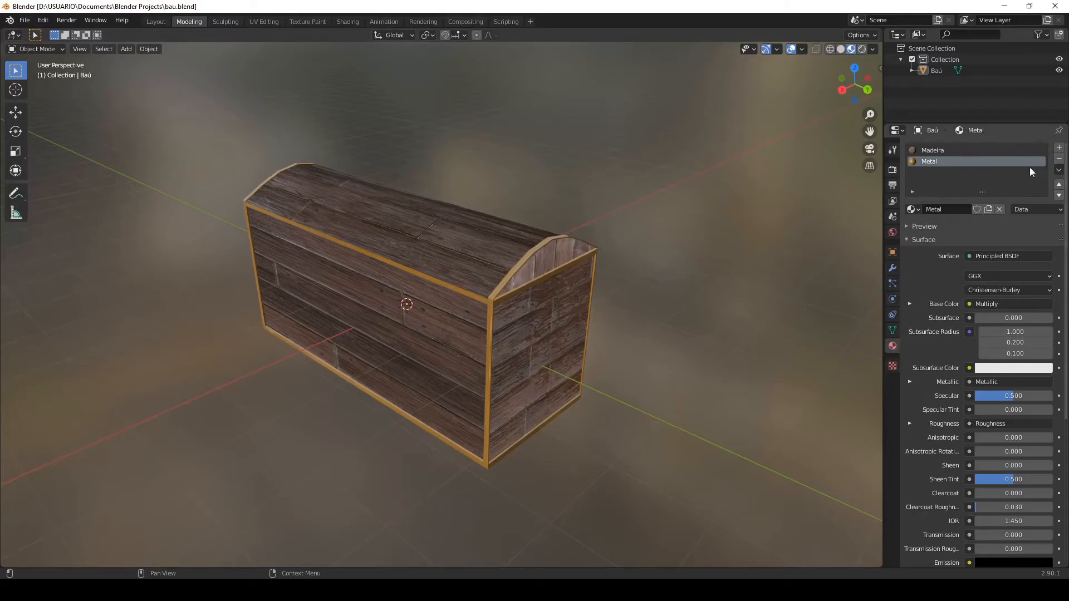
left_click(1059, 160)
left_click(1059, 160)
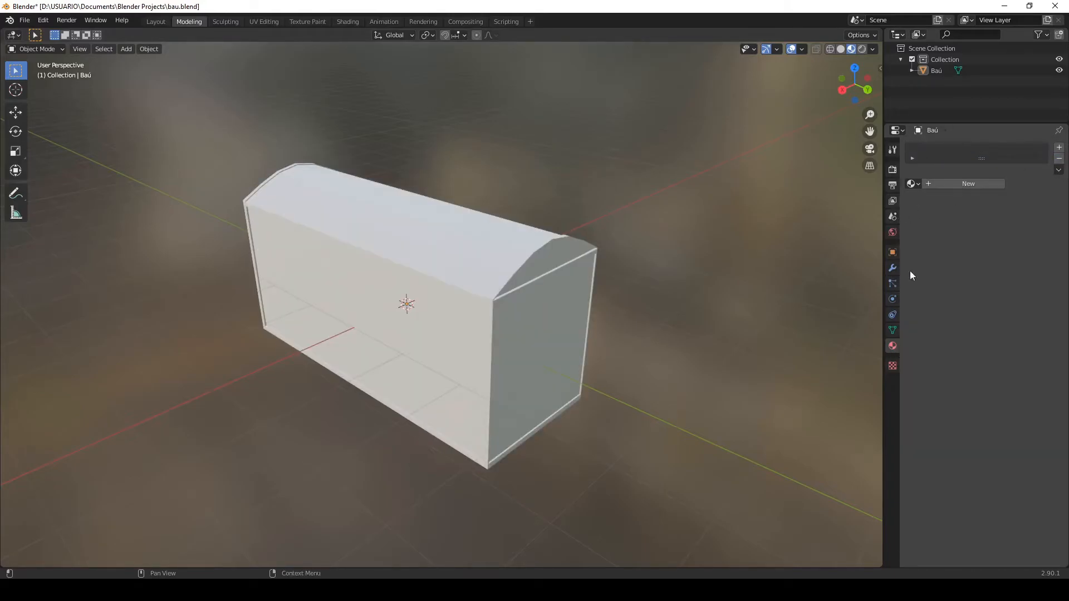
- Delete the UVMap_original UV map from the chest's mesh, keeping only UVMap_saida
left_click(892, 330)
left_click(949, 316)
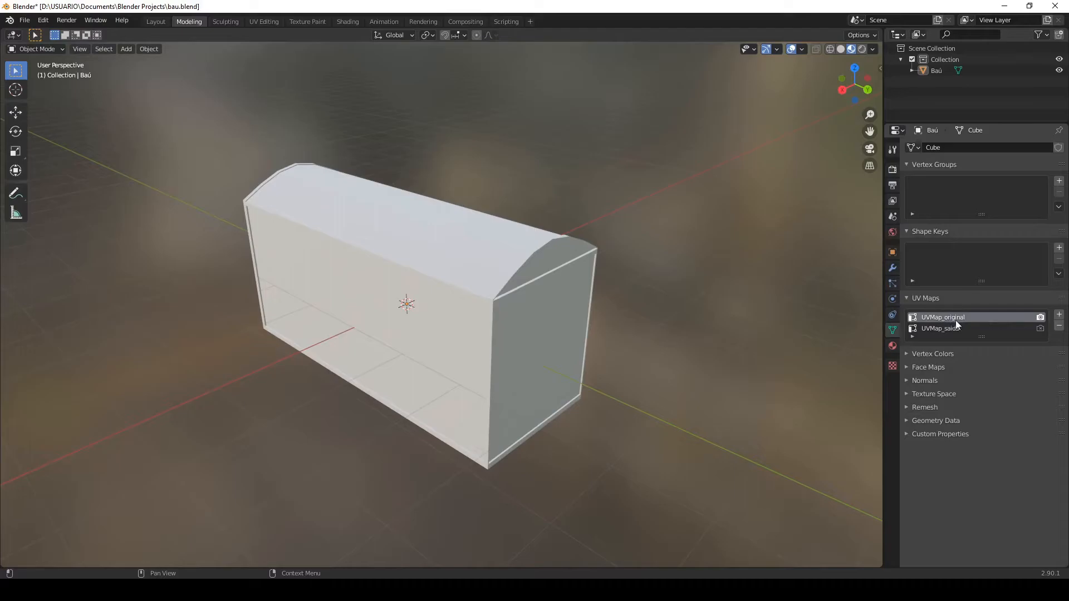
left_click(1059, 328)
- Check the chest's remaining UV layout against bau_normal in the UV Editing workspace, and return to Object Mode in the Modeling workspace
left_click(264, 21)
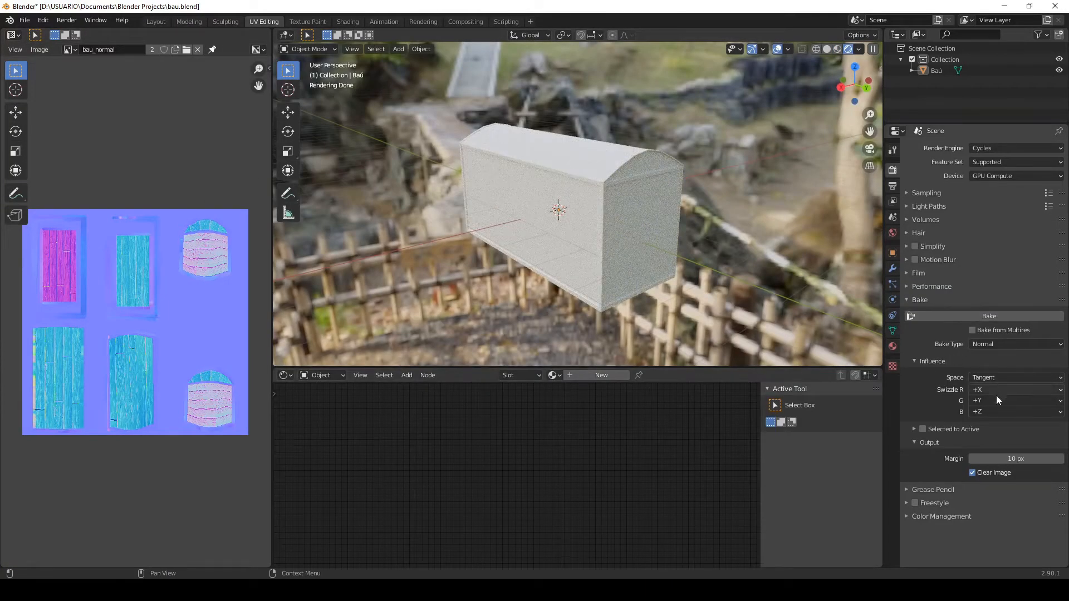
left_click(892, 333)
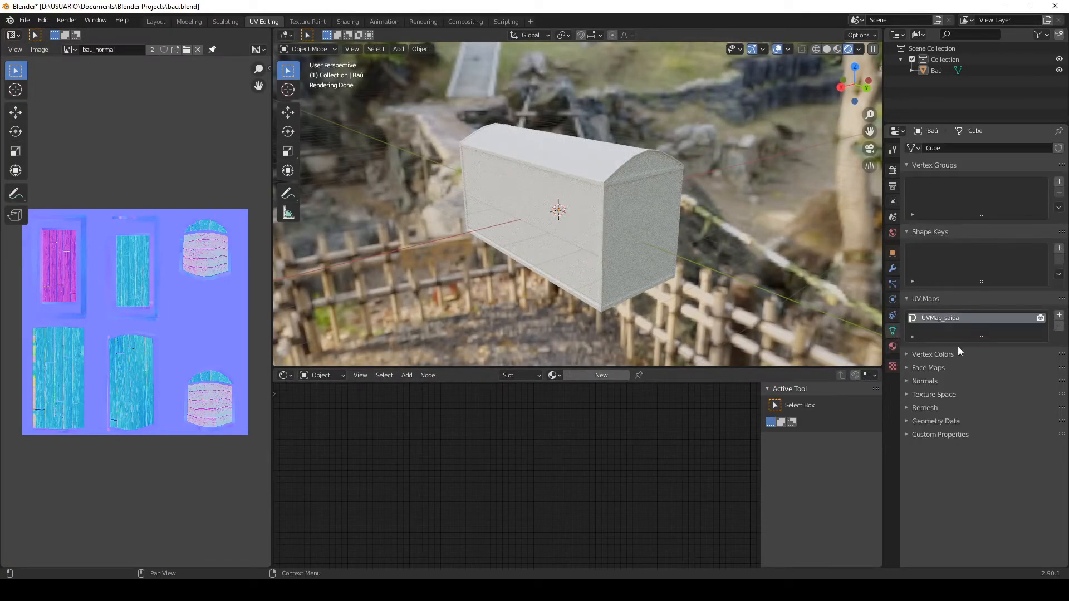
left_click(580, 235)
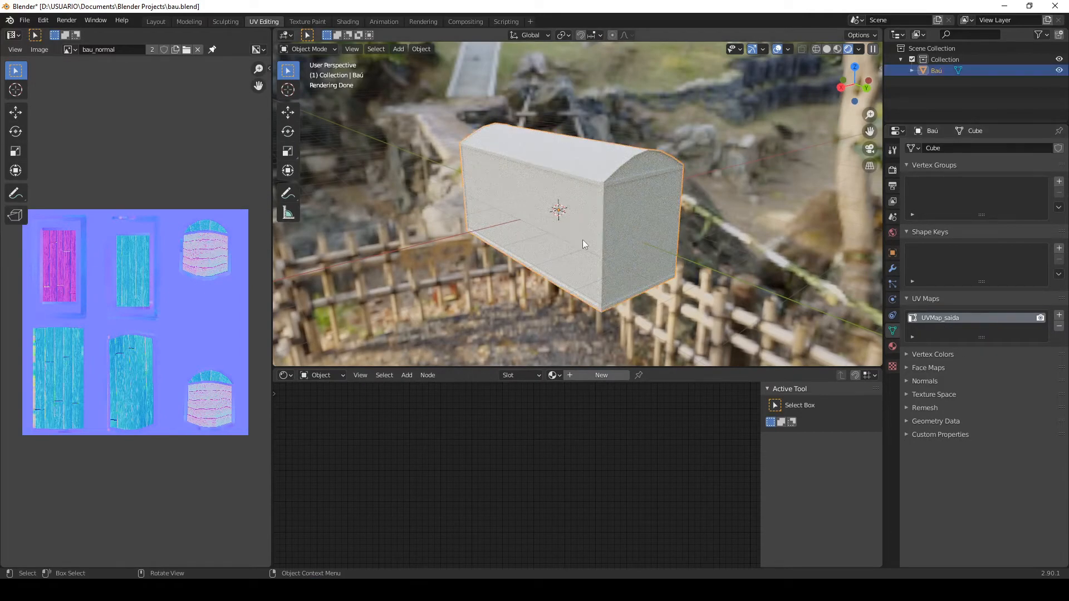
key("Tab")
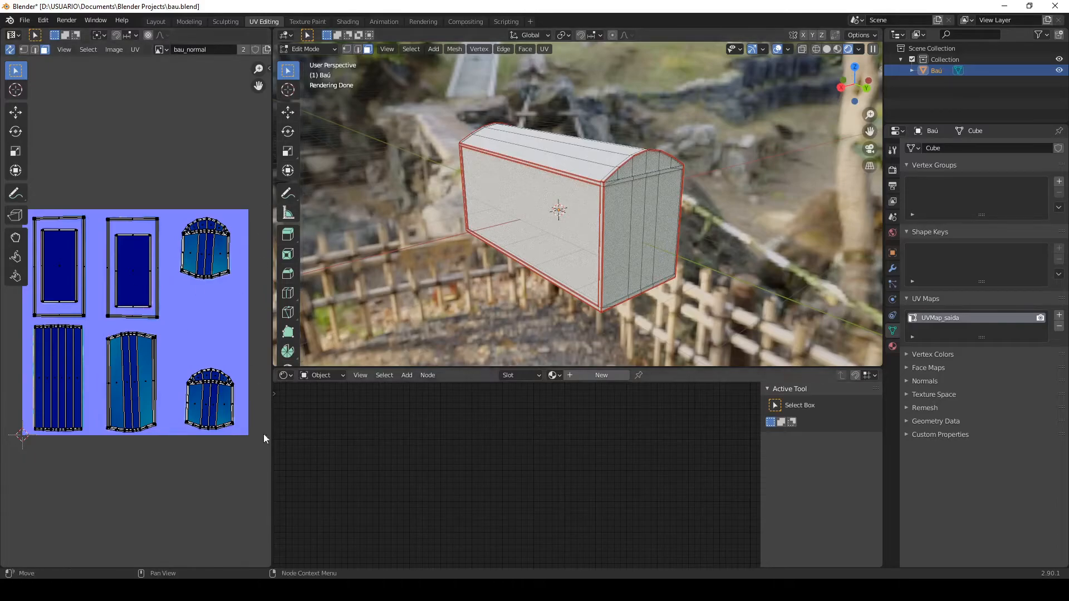
left_click(197, 21)
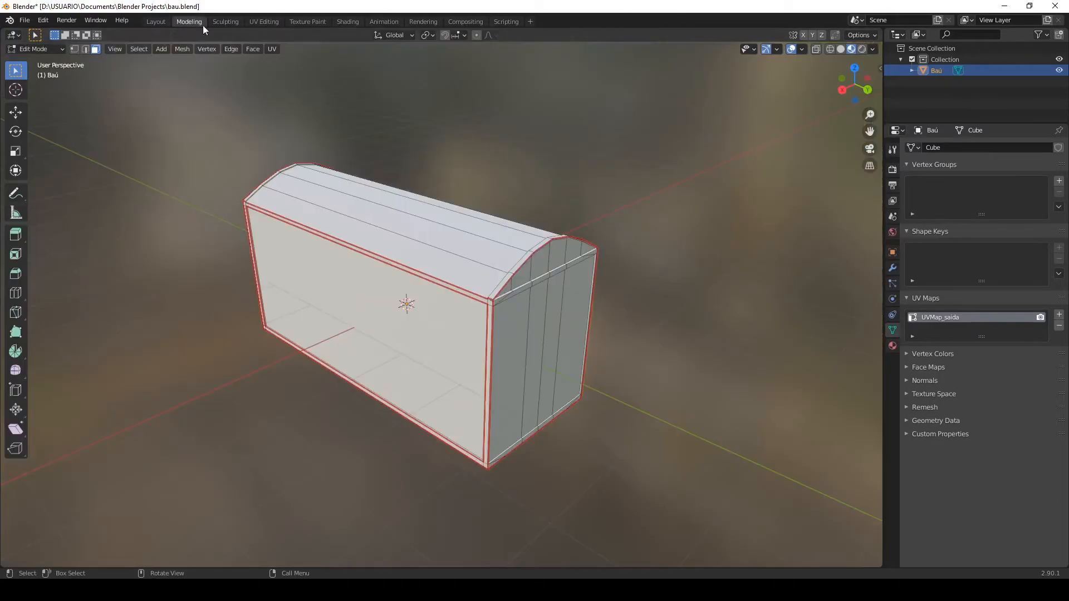
key("Tab")
middle_click_drag(689, 260, 706, 273)
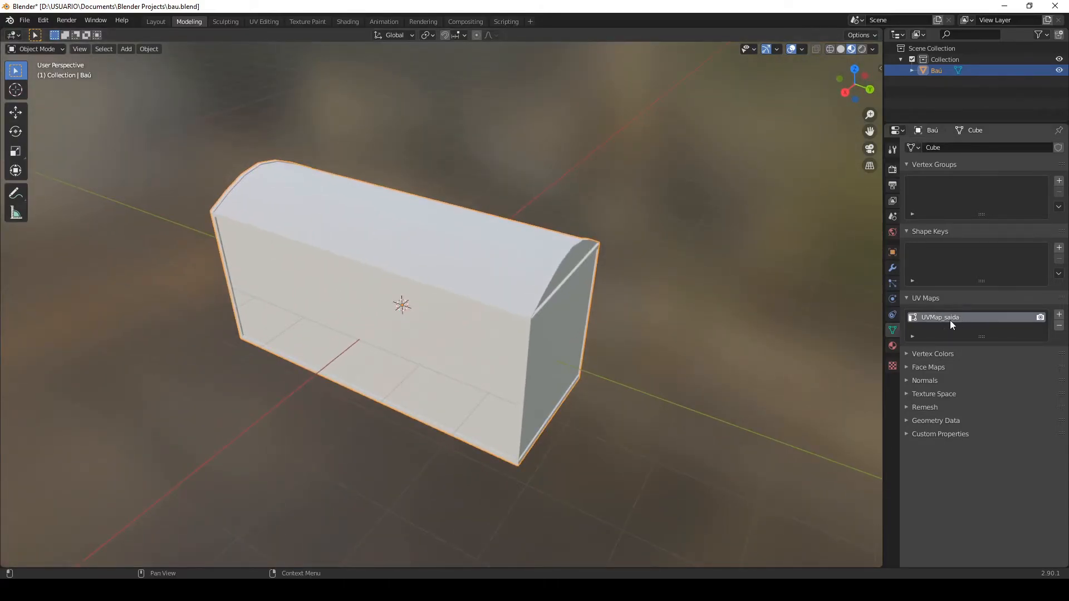
left_click(23, 22)
mouse_move(45, 183)
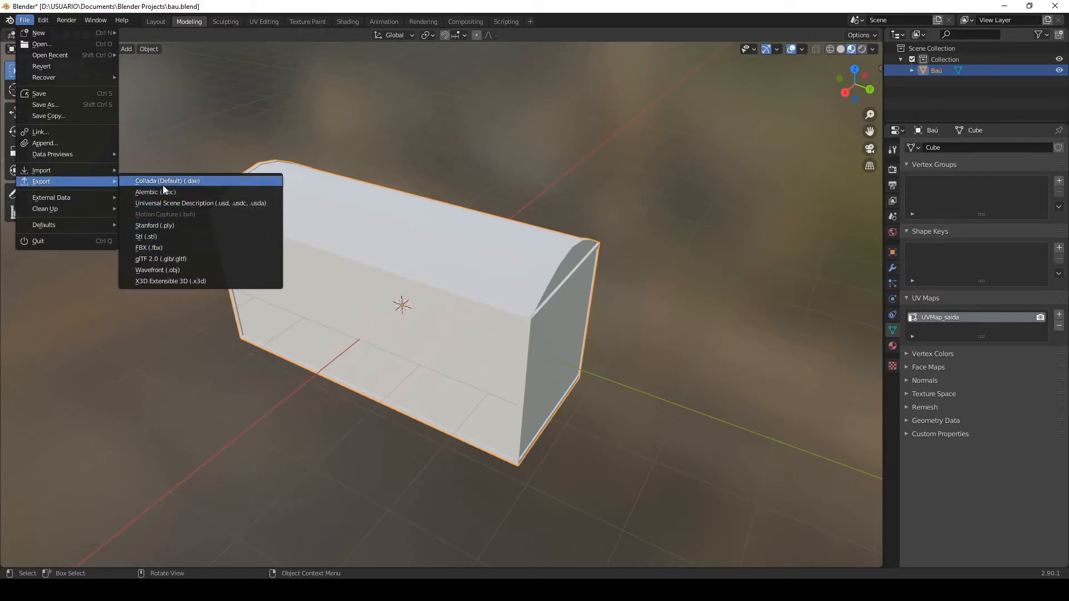
left_click(580, 205)
left_click(392, 291)
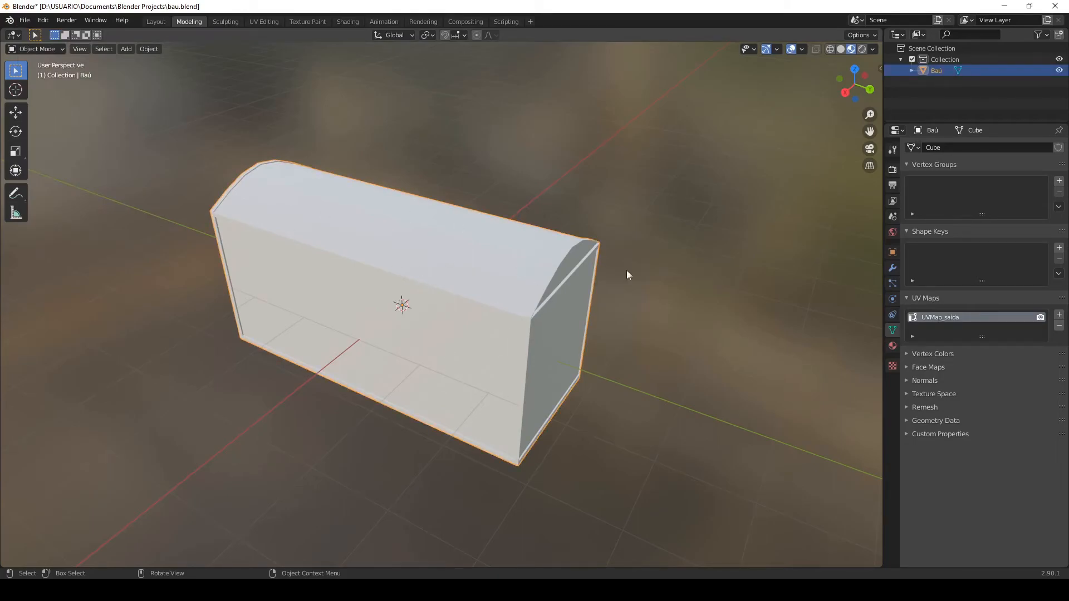
- Export the chest as bau.fbx to the Modelos folder, limited to Selected Objects and the Mesh object type
left_click(25, 20)
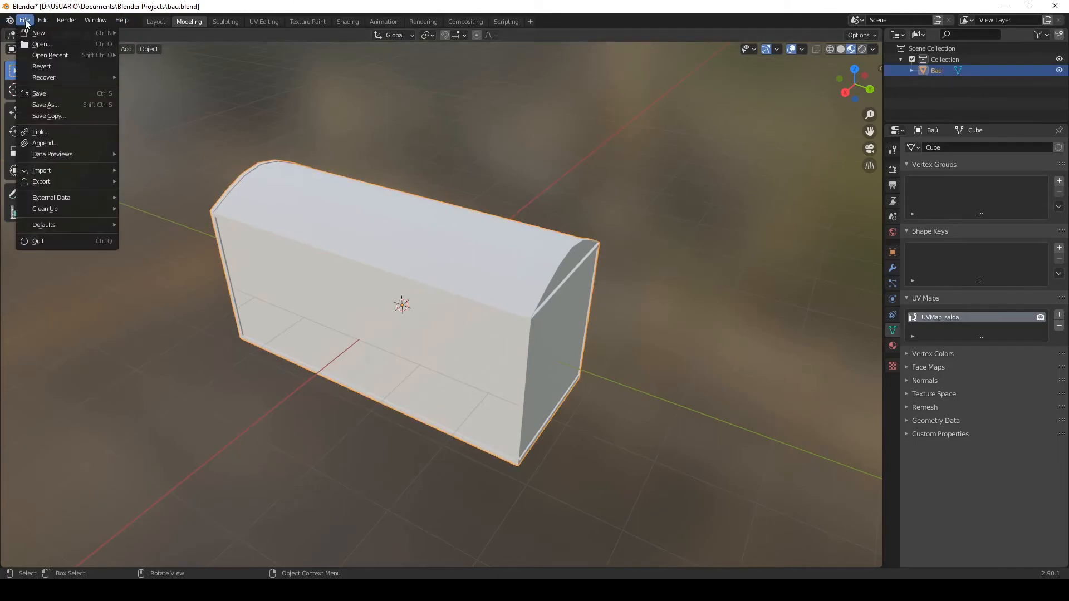
mouse_move(35, 182)
left_click(167, 246)
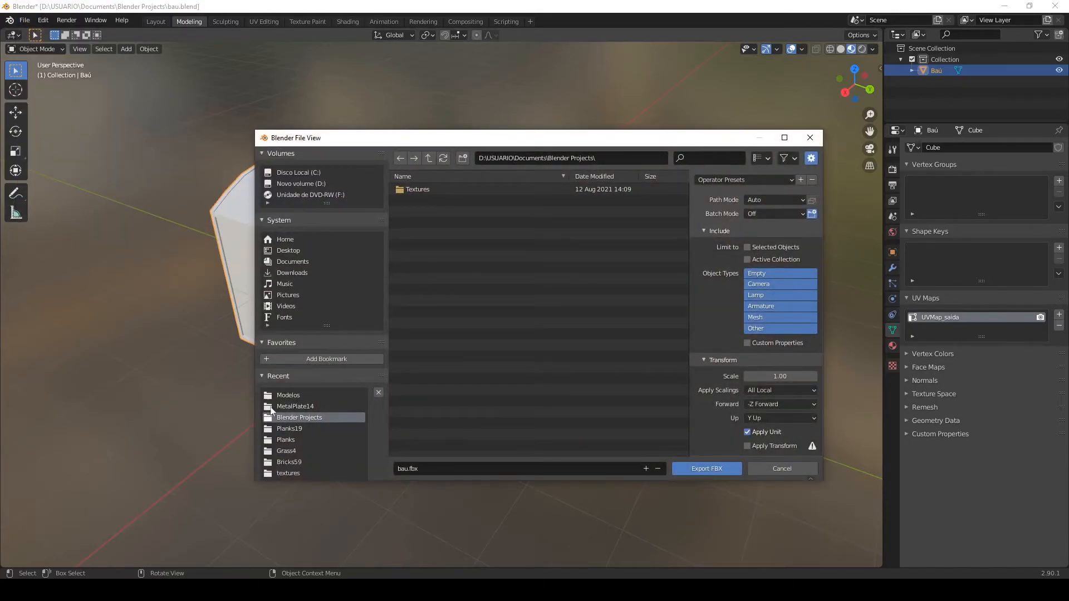
left_click(286, 396)
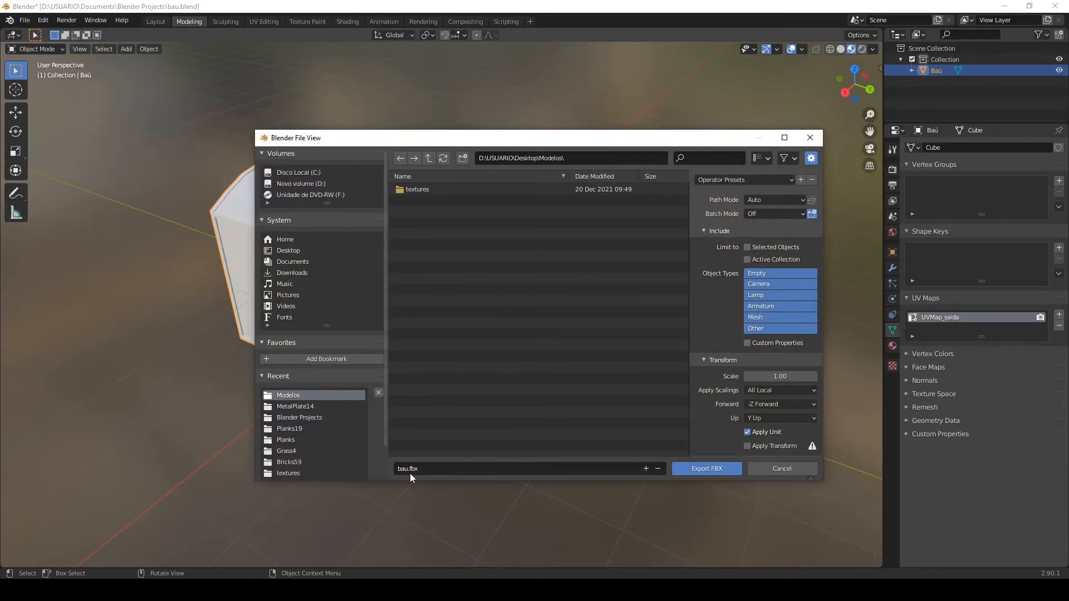
left_click(747, 247)
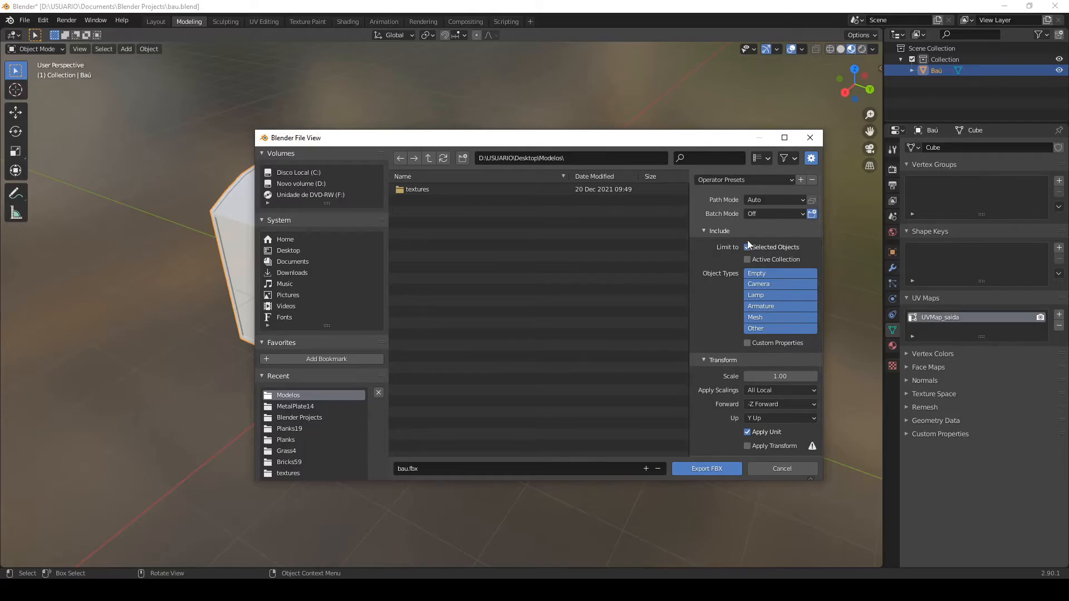
mouse_move(473, 142)
left_mouse_down()
mouse_move(435, 351)
mouse_move(480, 149)
left_mouse_up()
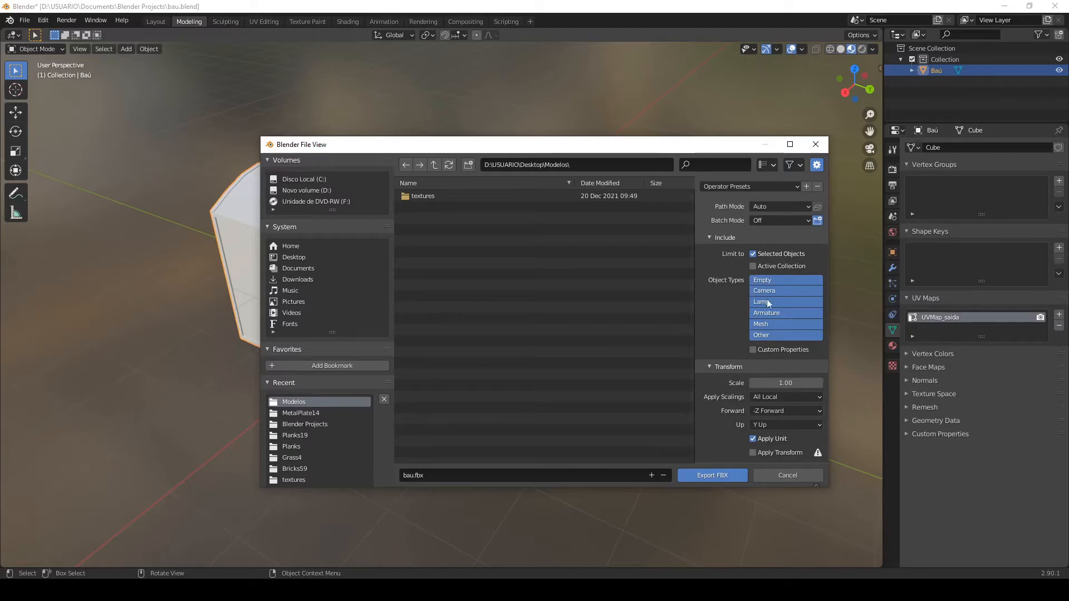
left_click(774, 324)
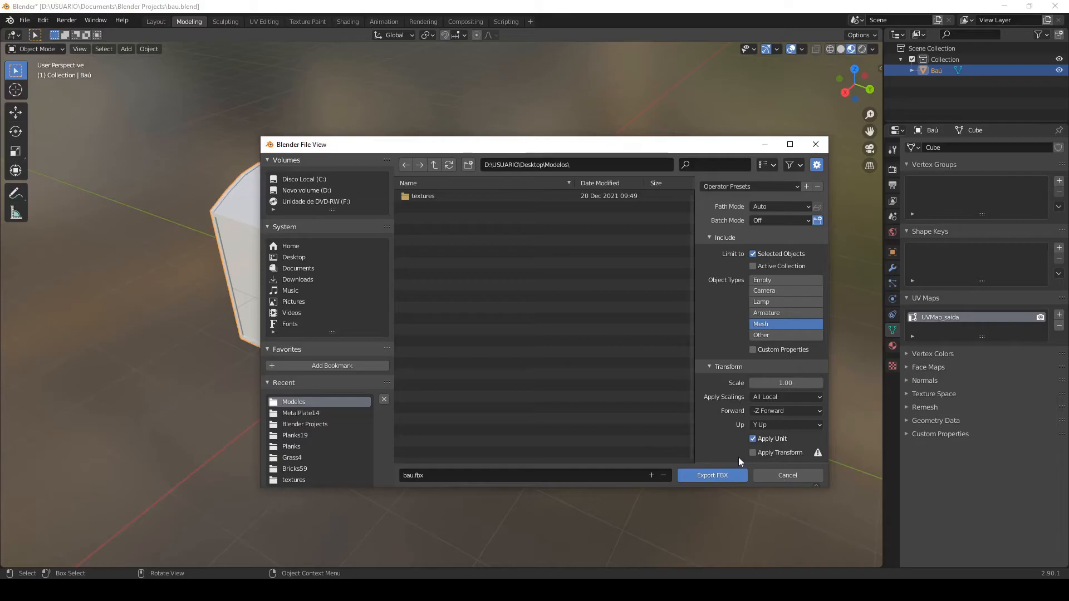
left_click(717, 476)
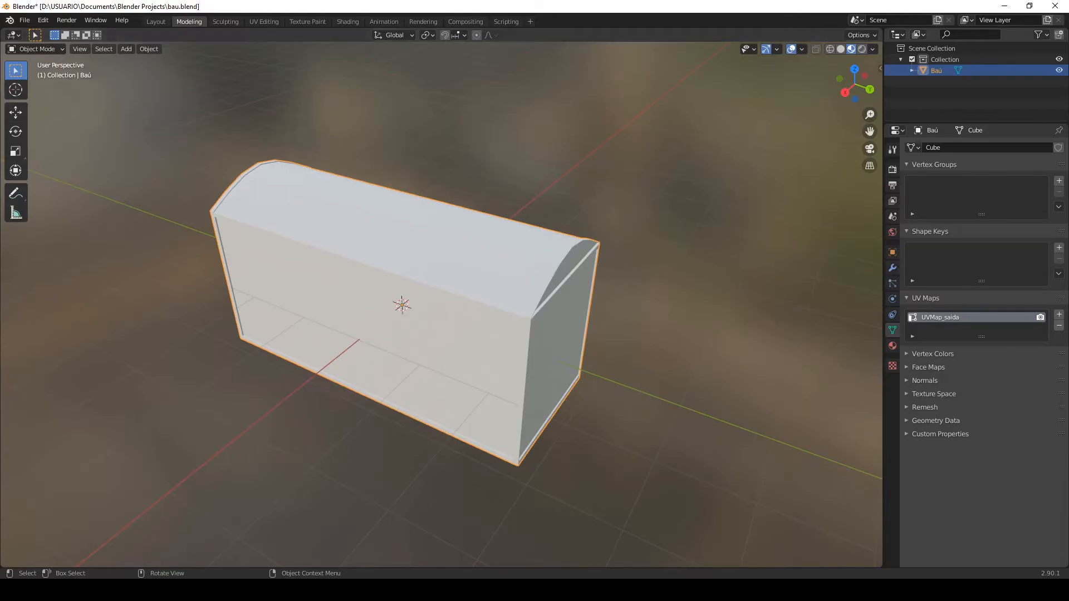
- Switch to File Explorer and check the bau, bau_diffuse and bau_normal files in the Modelos folder
mouse_move(123, 590)
left_click(123, 546)
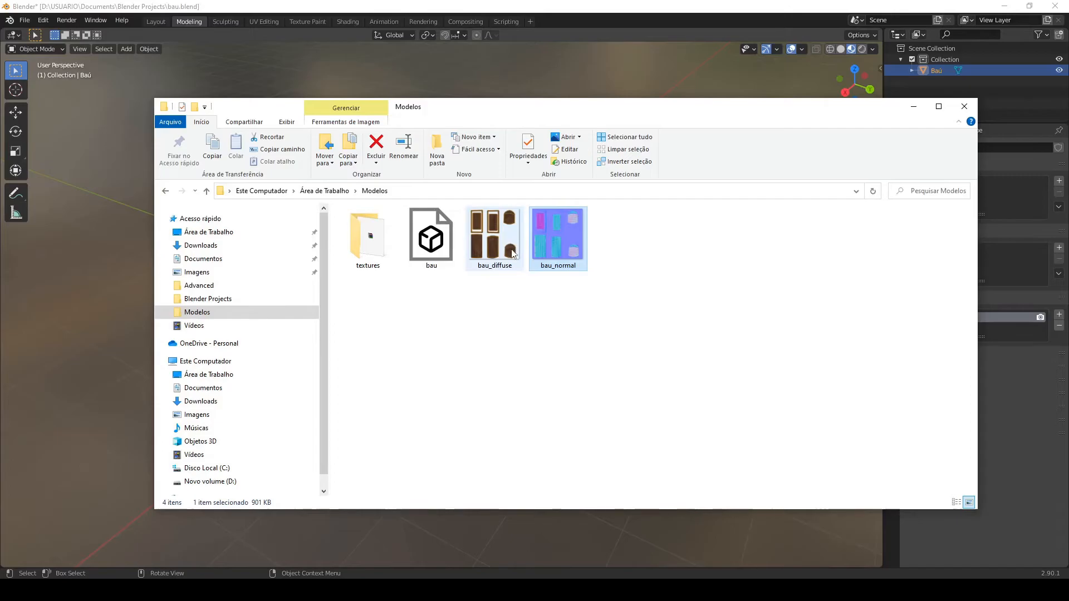
left_click(513, 338)
left_click(522, 240)
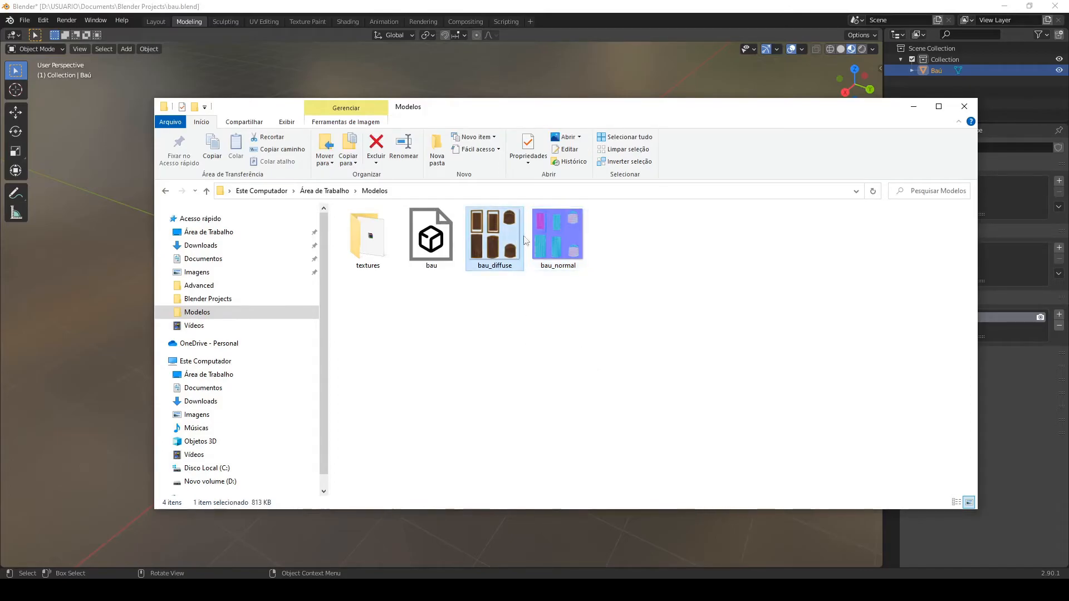
left_click(569, 241)
left_click(447, 243)
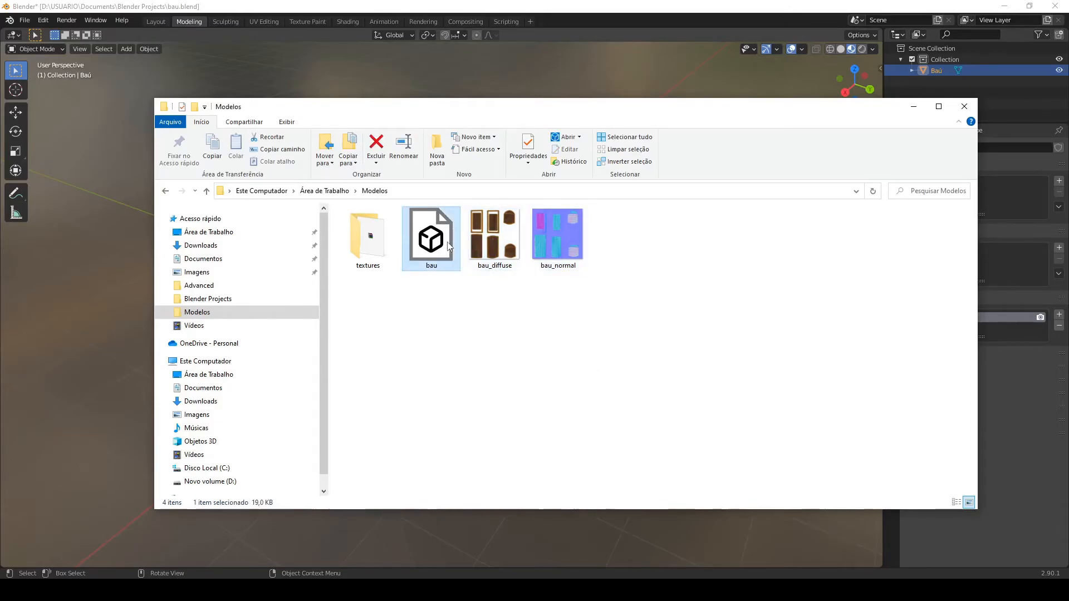
- Open bau.fbx in the 3D viewer, examine the exported chest from another angle, and close the viewer
double_click(432, 245)
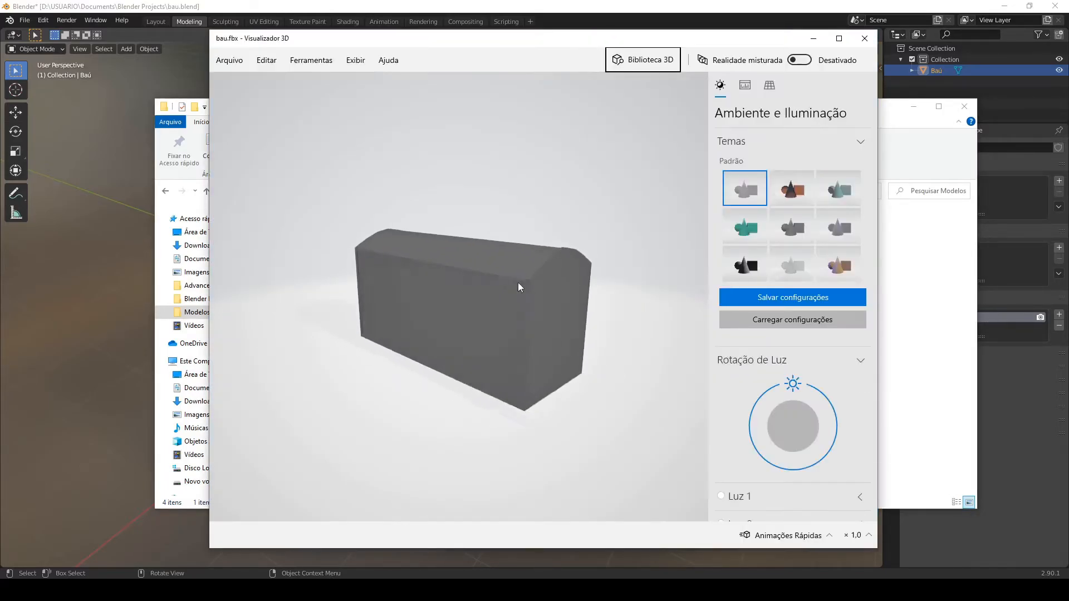
left_click_drag(460, 281, 581, 251)
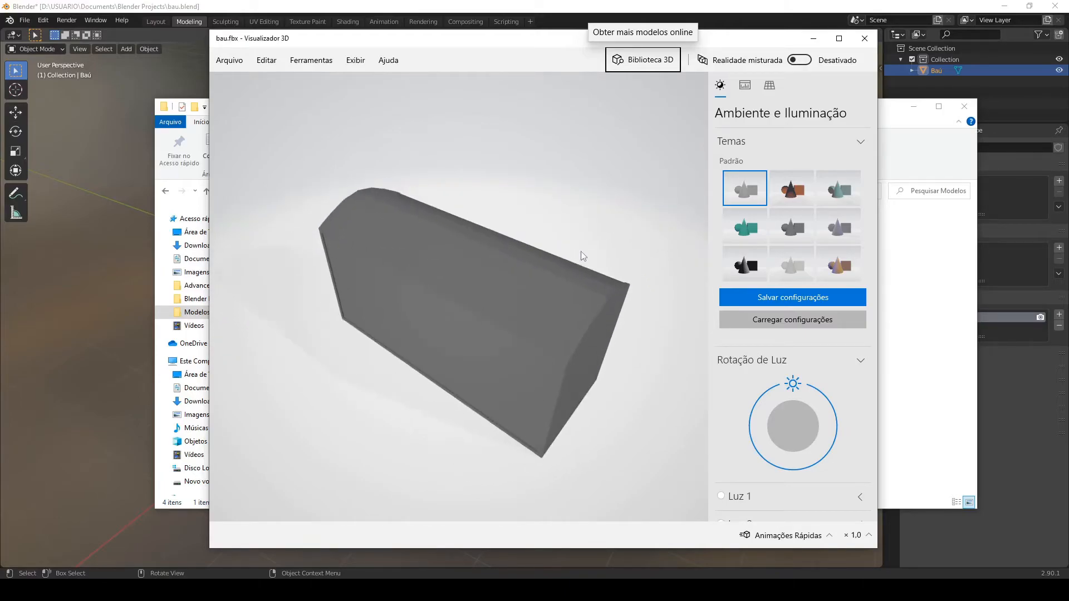
left_click(870, 42)
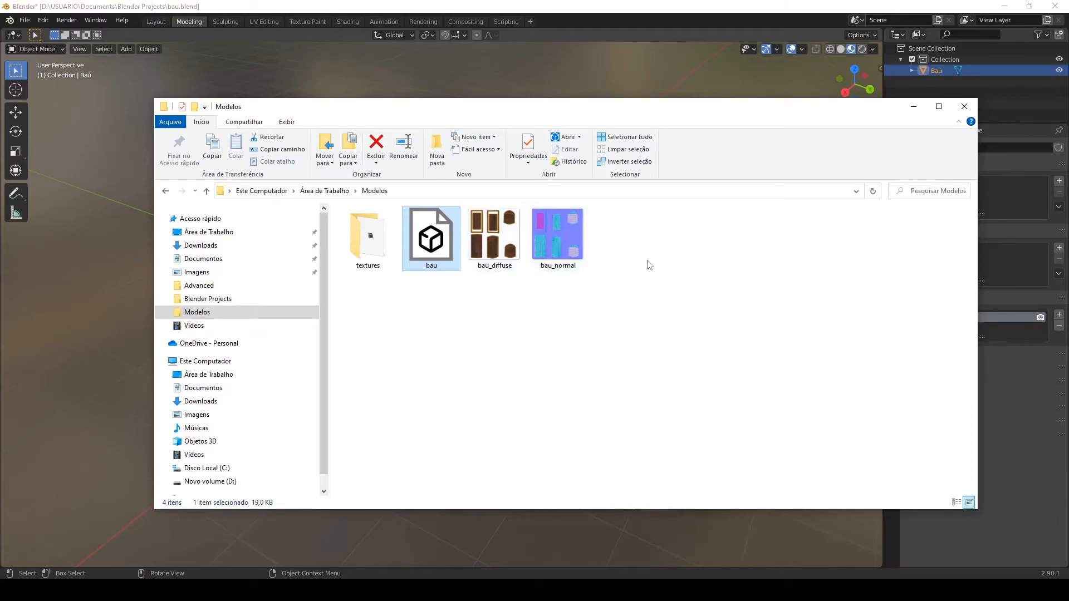
- Switch to Unity and import bau, bau_diffuse and bau_normal from the Modelos folder into Assets/Bau
left_click(914, 107)
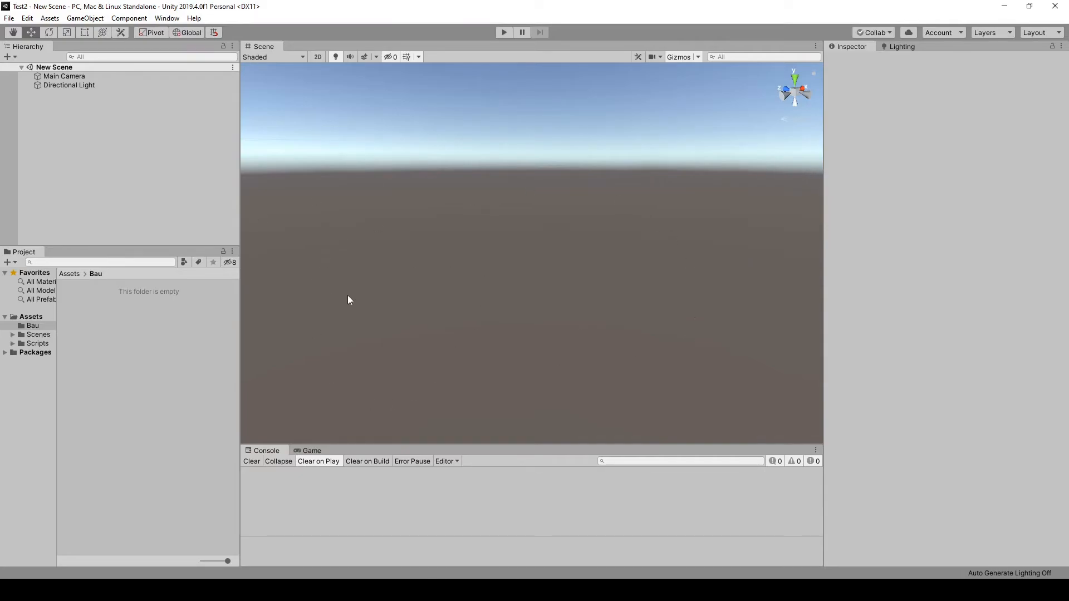
left_click(222, 591)
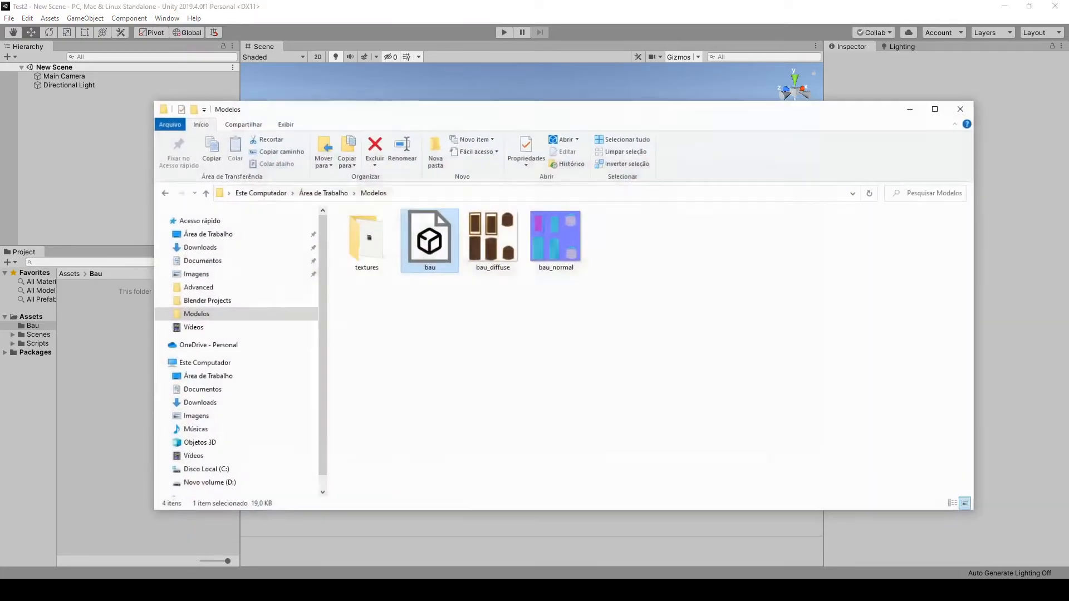
left_click_drag(580, 109, 829, 110)
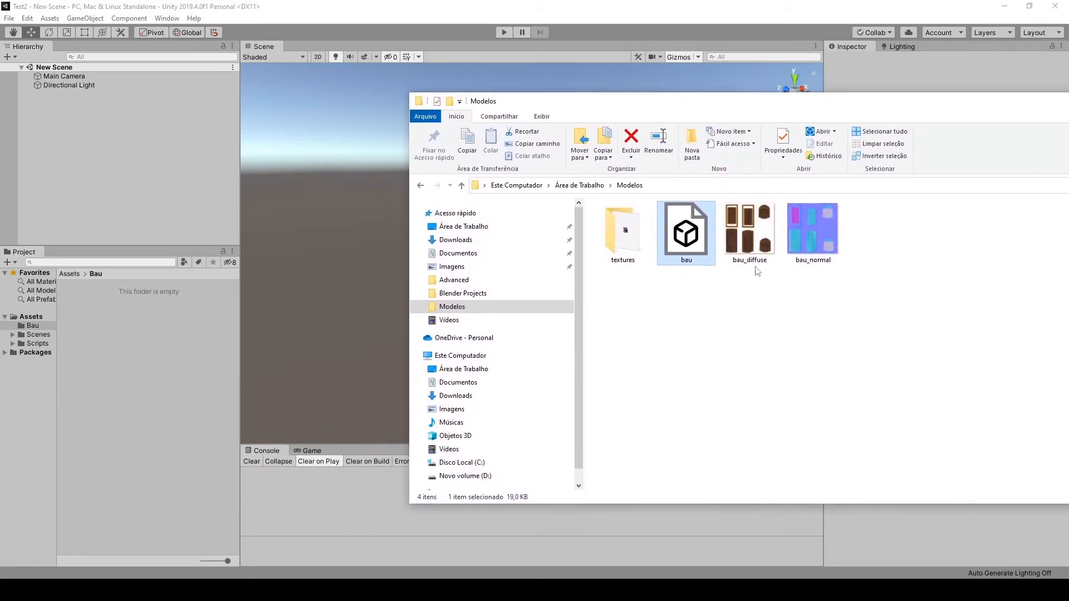
left_click(791, 237)
left_click(696, 236)
mouse_move(907, 276)
left_mouse_down()
mouse_move(721, 229)
mouse_move(693, 234)
left_mouse_up()
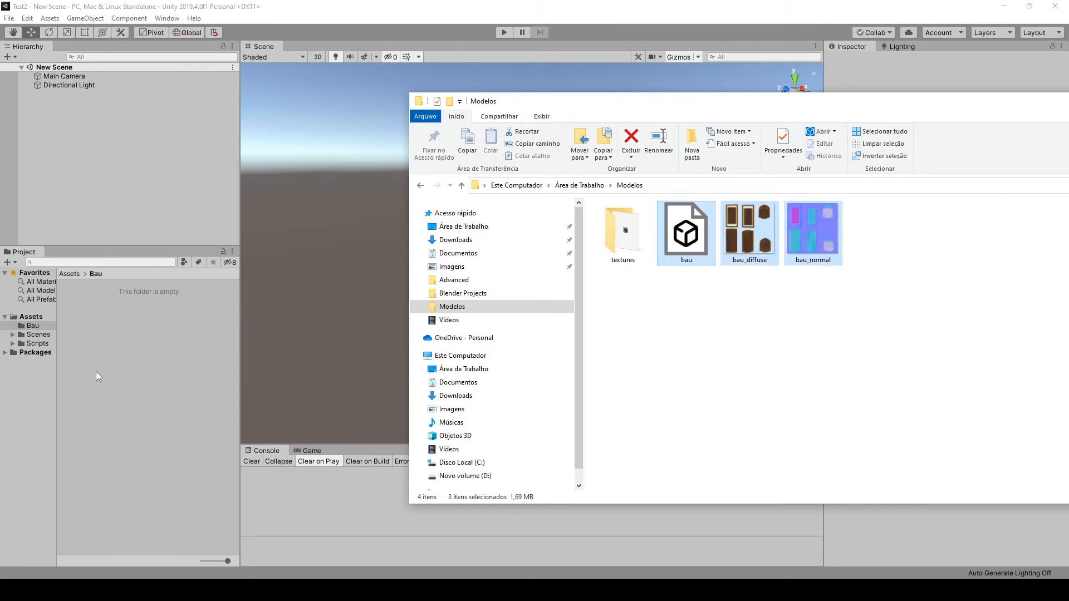
left_click(134, 362)
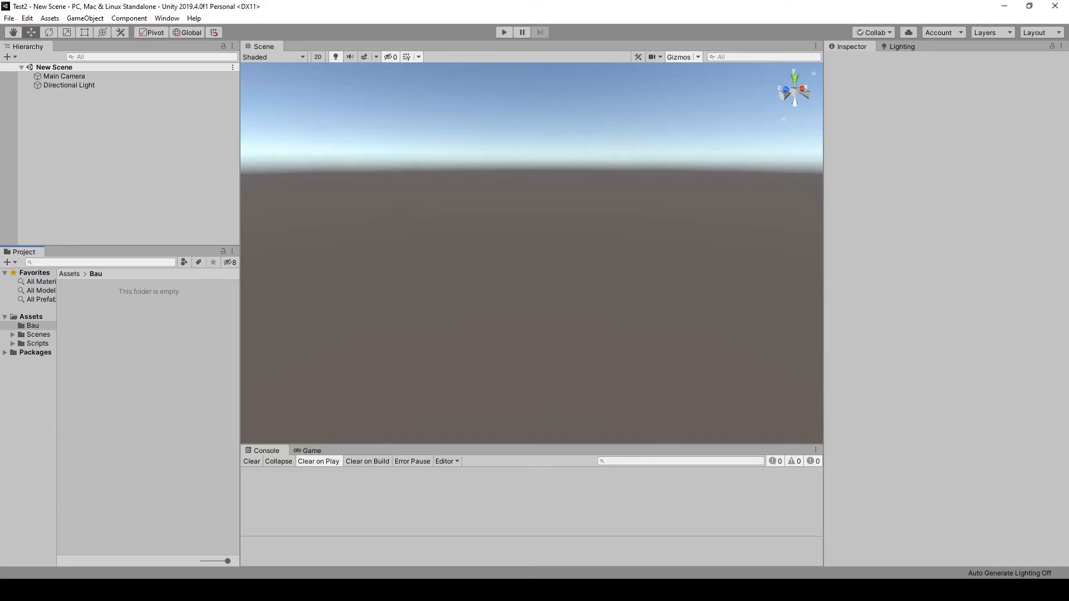
left_click(222, 590)
left_click_drag(746, 235, 134, 375)
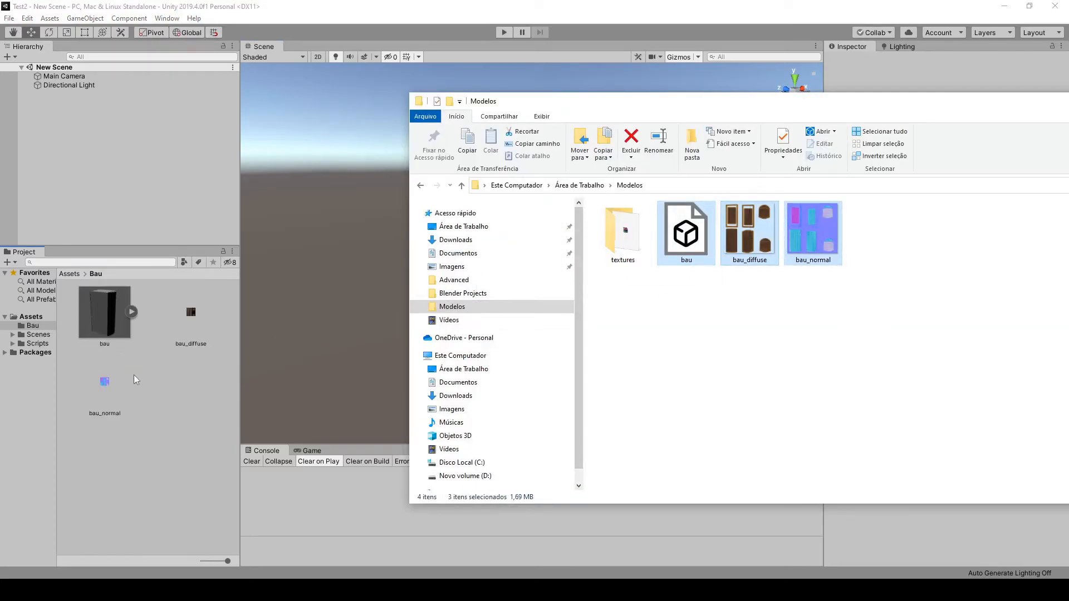
left_click(346, 2)
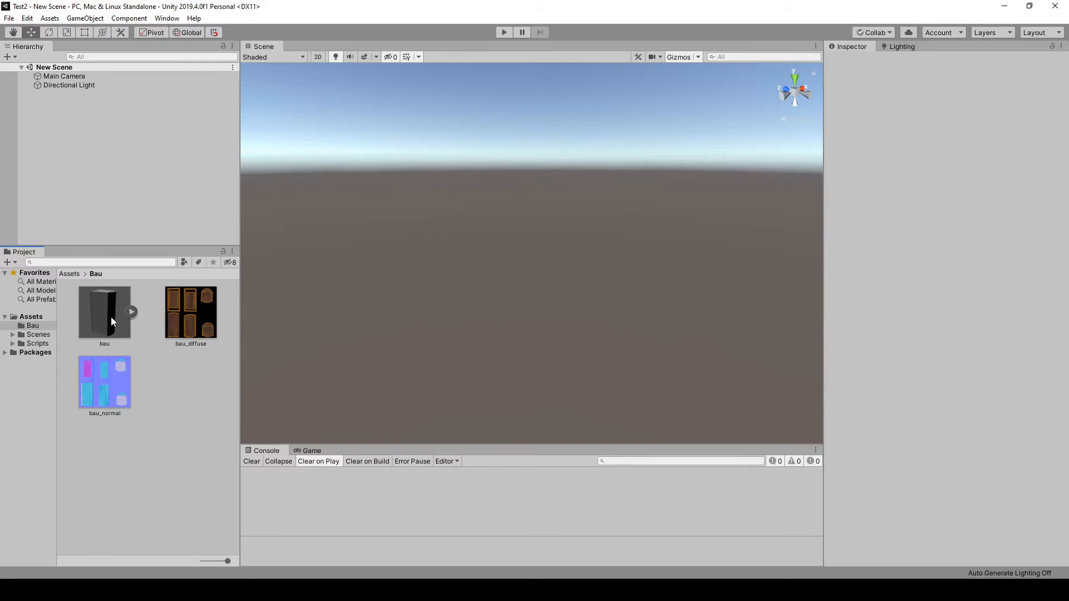
- Inspect the imported bau model's embedded material and the import settings of the bau_diffuse and bau_normal textures
left_click(133, 312)
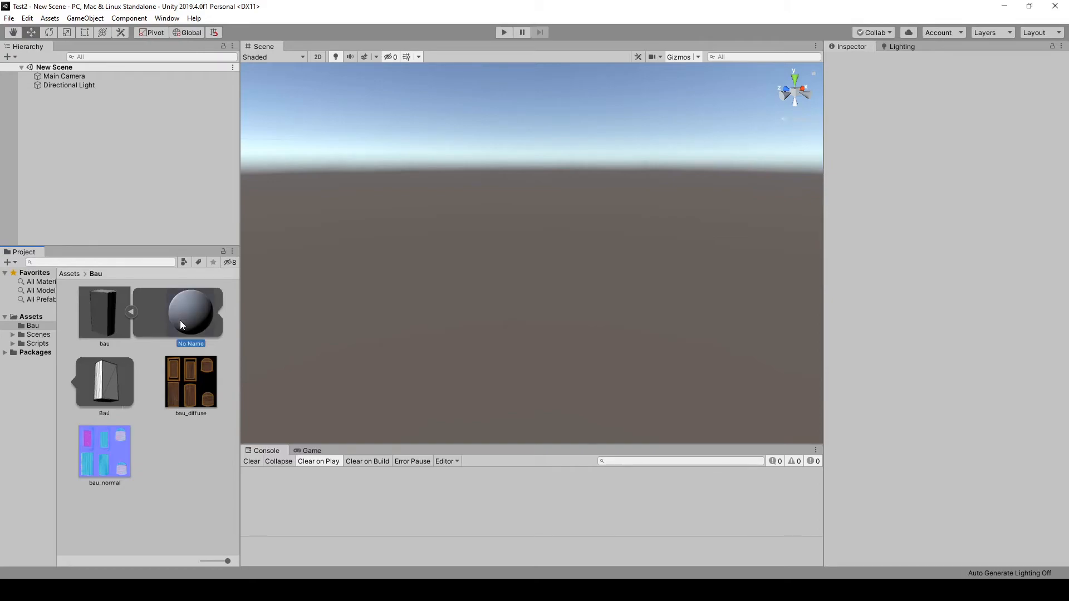
left_click(132, 312)
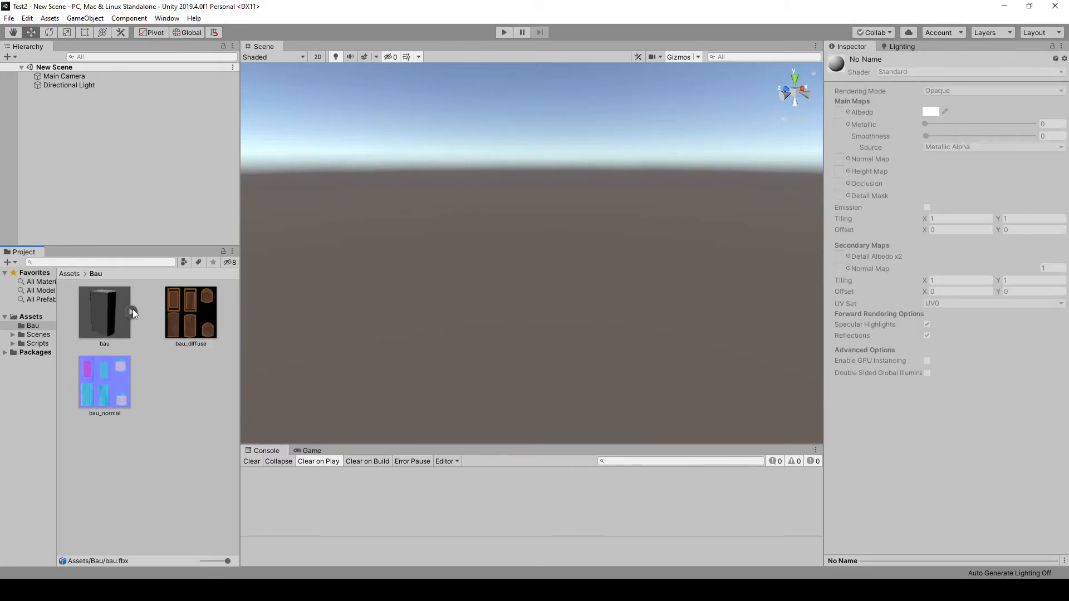
left_click(183, 301)
left_click(100, 389)
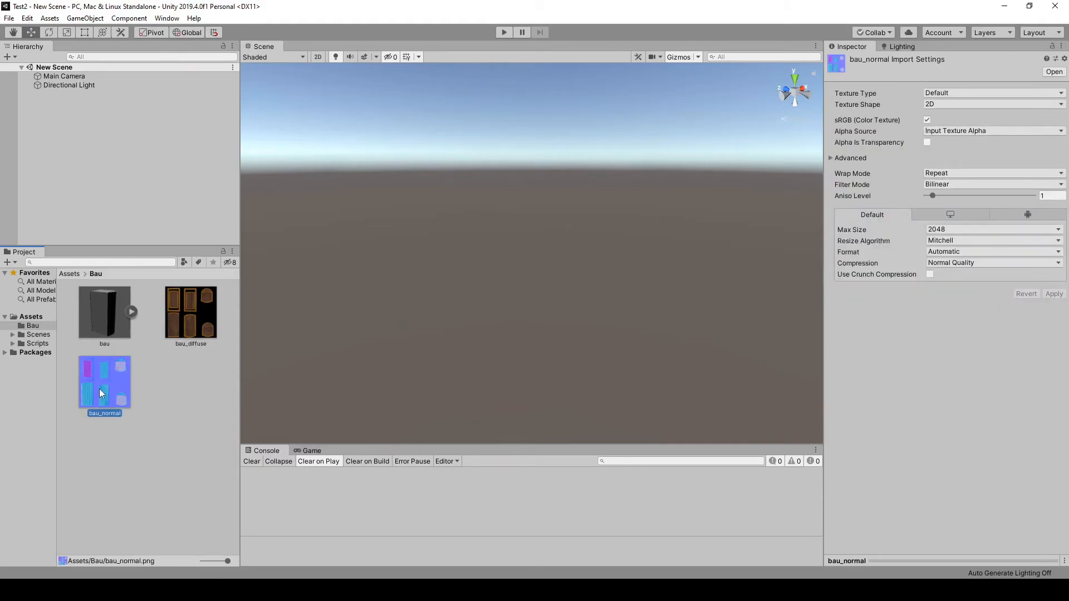
left_click(191, 307)
- Set bau_normal's texture type to Normal map, apply it, and check bau_diffuse's import settings
left_click(108, 398)
left_click(950, 94)
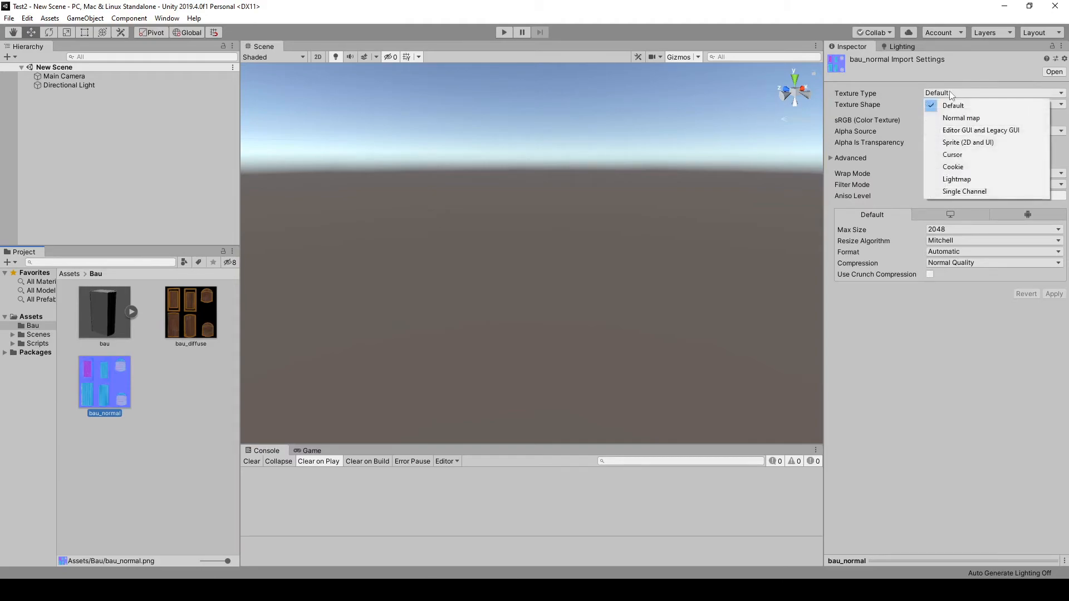
left_click(961, 118)
left_click(1056, 274)
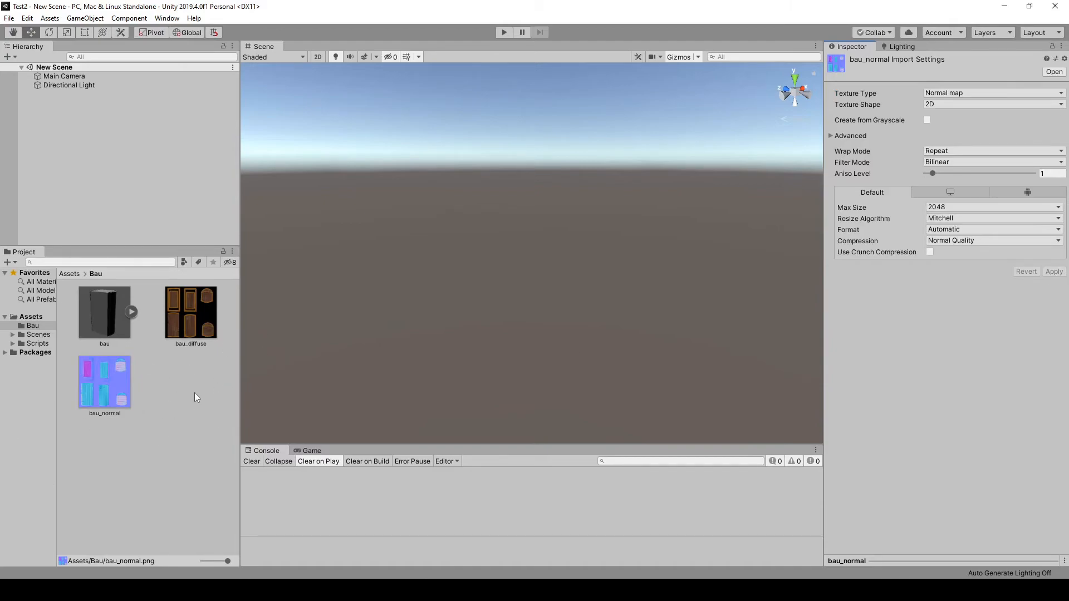
left_click(200, 315)
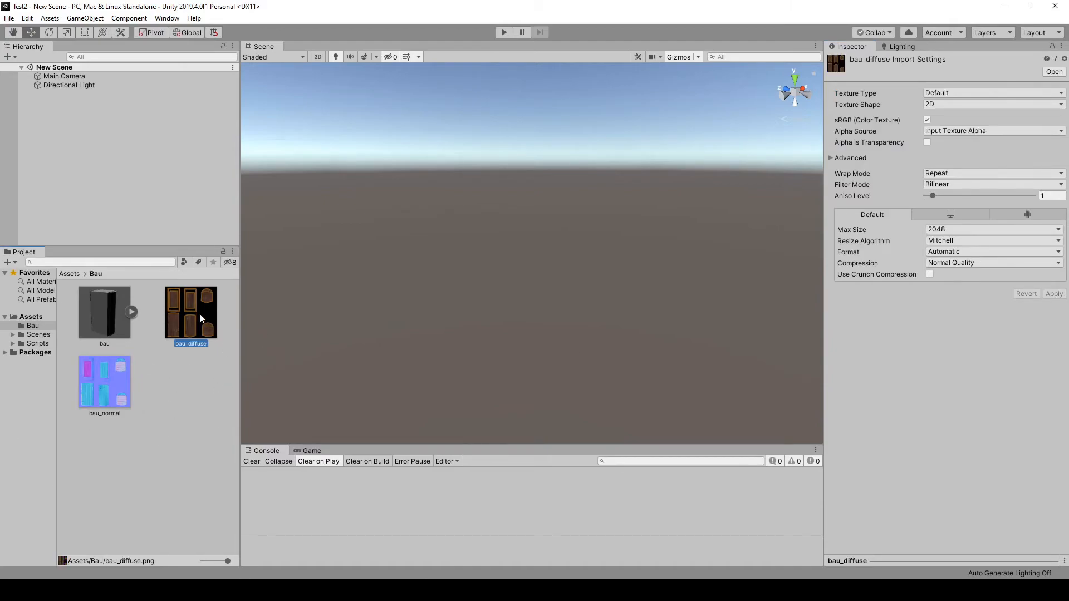
left_click(135, 350)
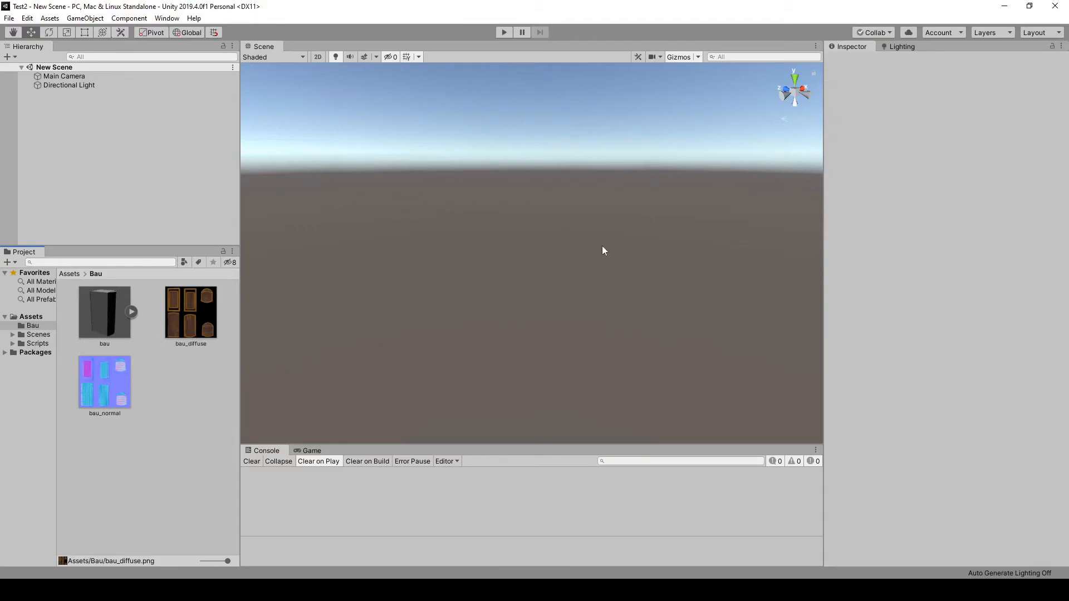
- Place the bau model from Assets/Bau in the scene
left_click_drag(100, 317, 486, 261)
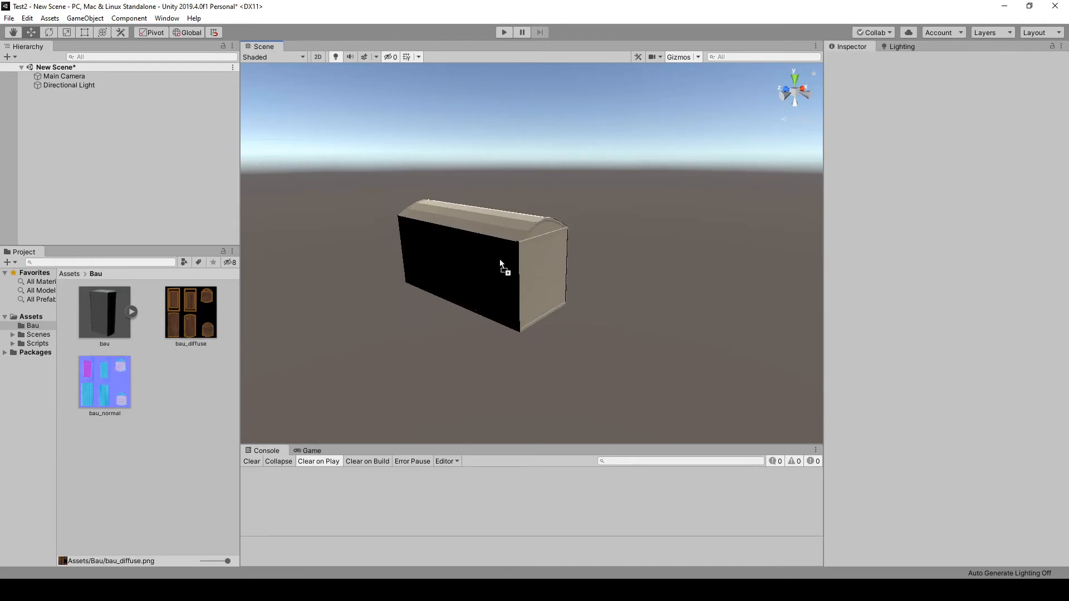
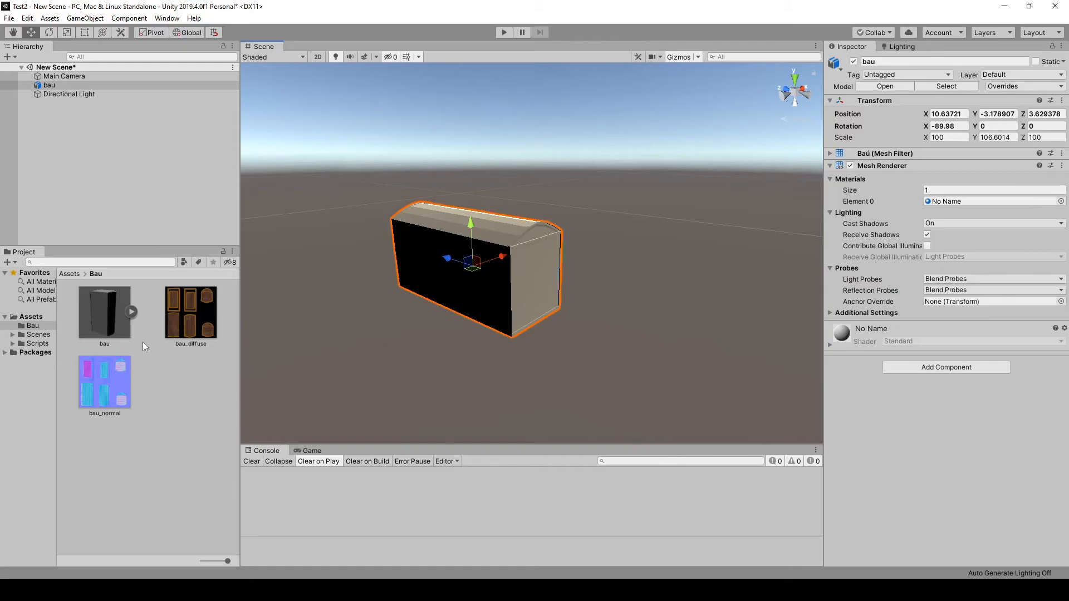
left_click(45, 87)
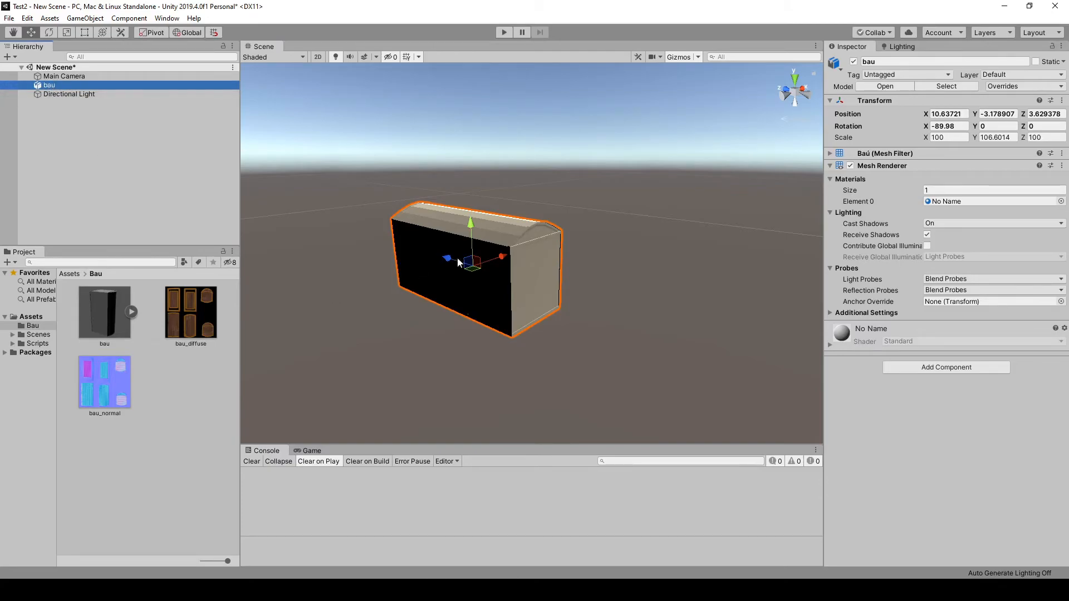
left_click(627, 297)
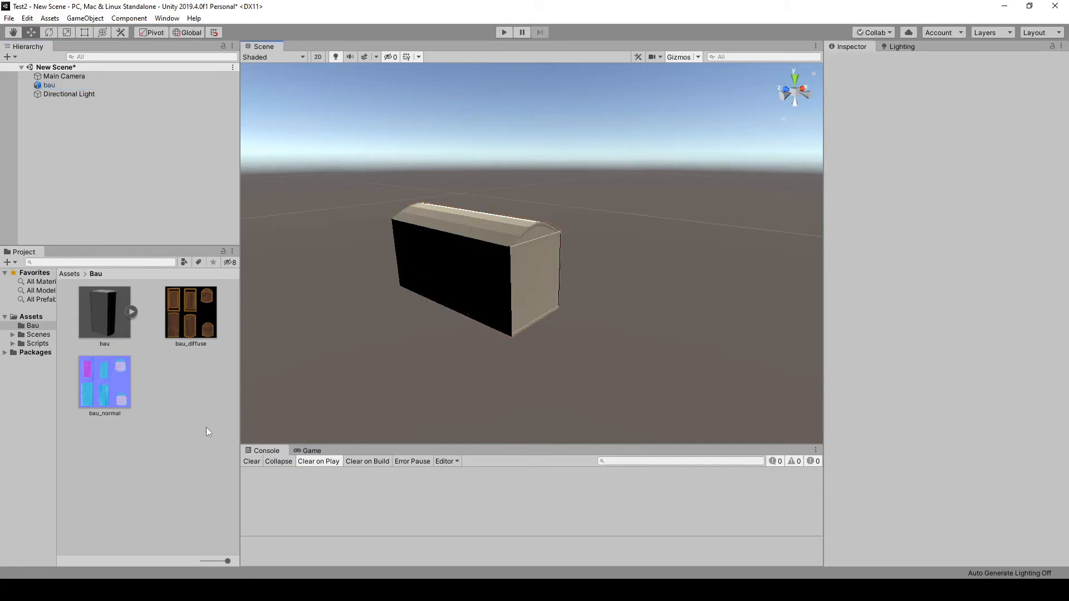
- Create a material named bau_material in the Bau folder
right_click(169, 400)
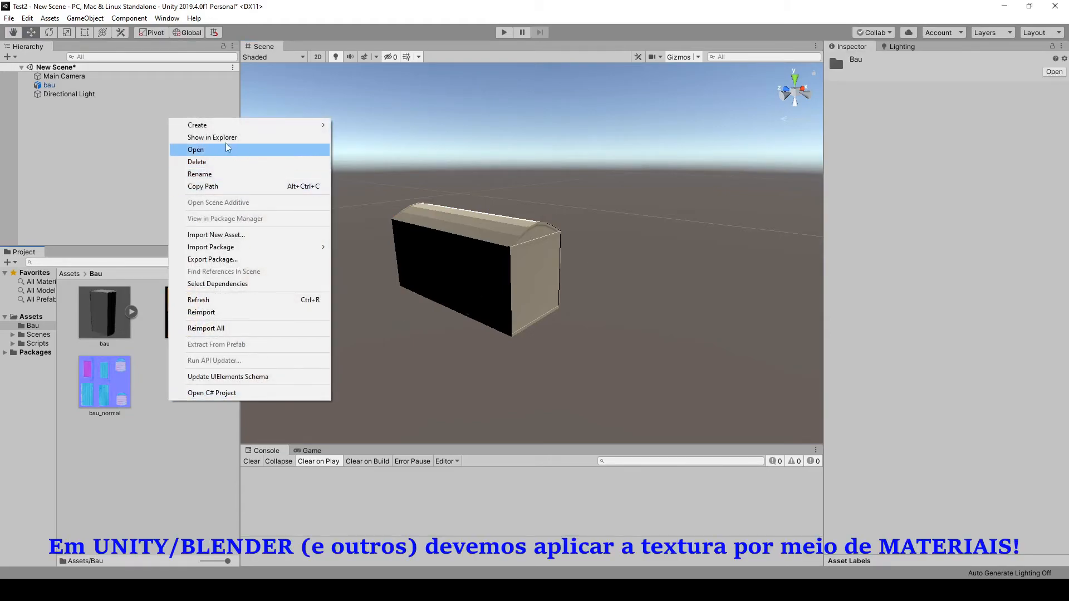
mouse_move(229, 125)
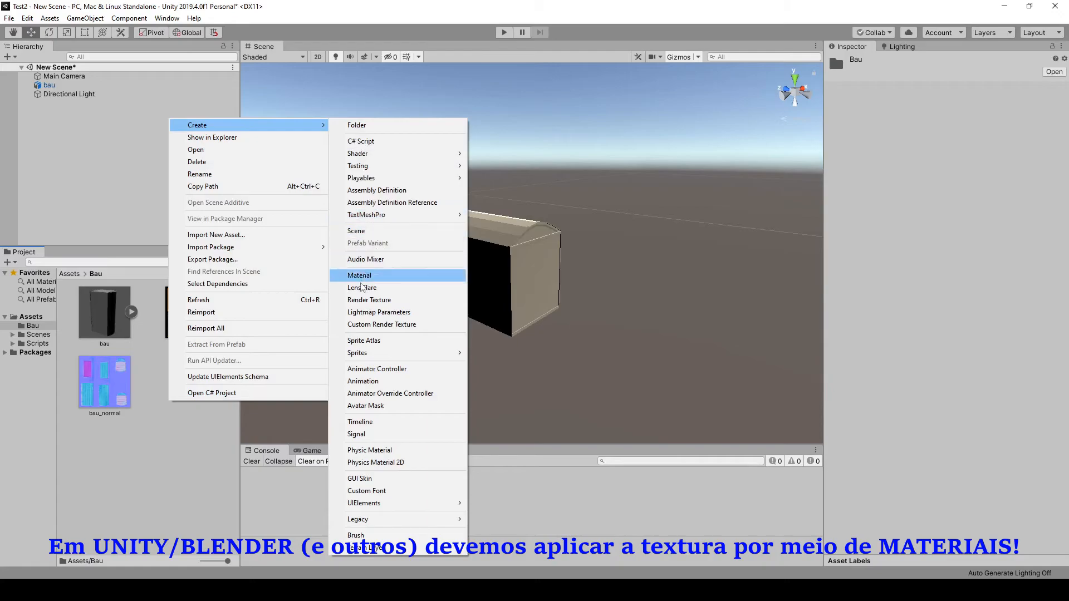
left_click(359, 276)
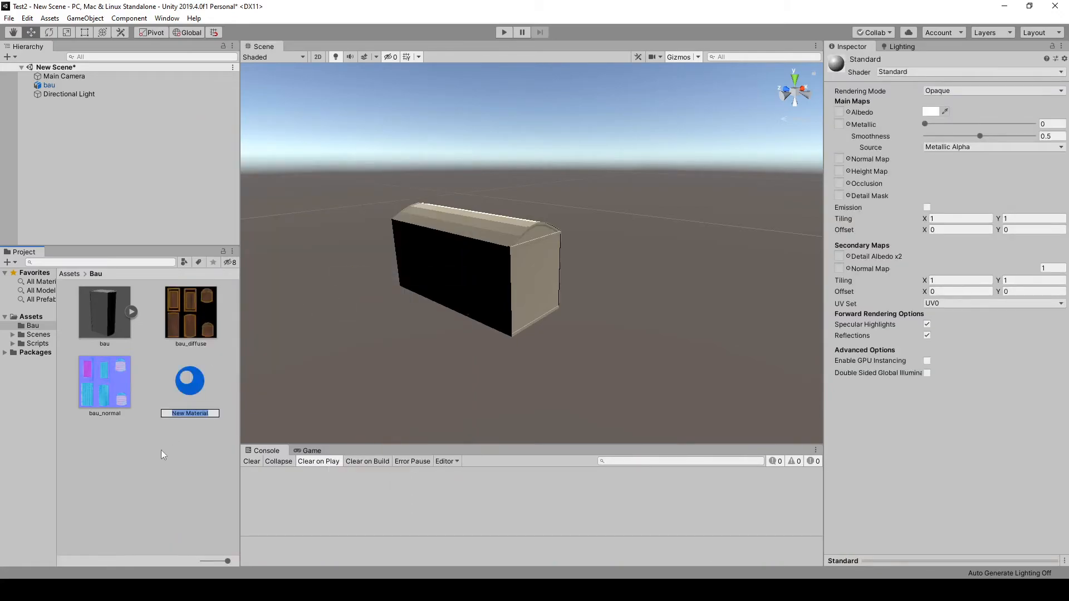
type("bau_material")
key("Return")
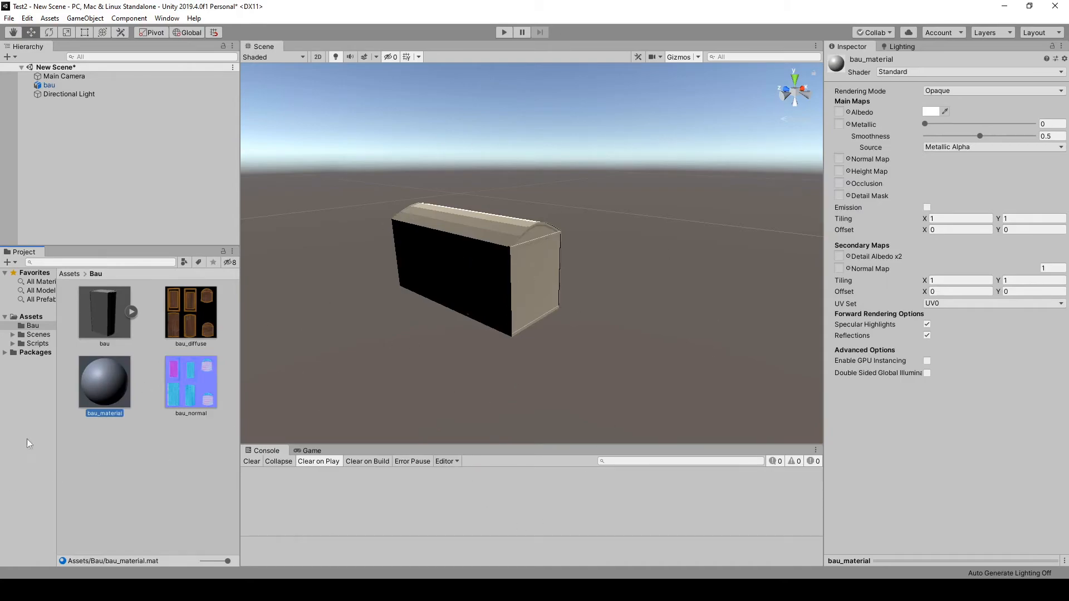
- Assign bau_material to the chest in the scene and keep the material's shader set to Standard
left_click_drag(102, 394, 514, 282)
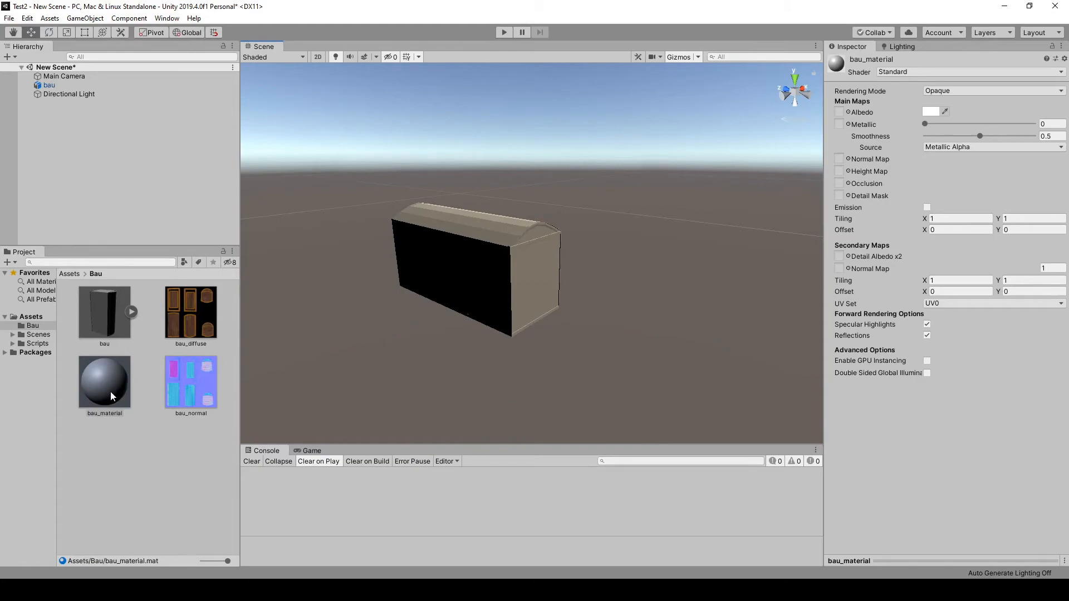
left_click(113, 384)
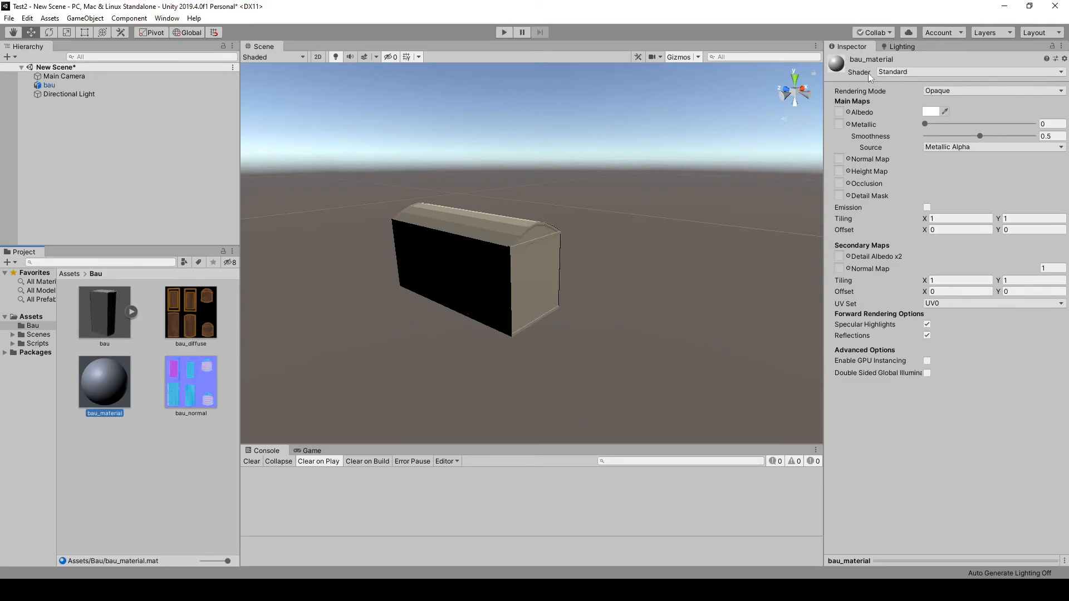
left_click(902, 73)
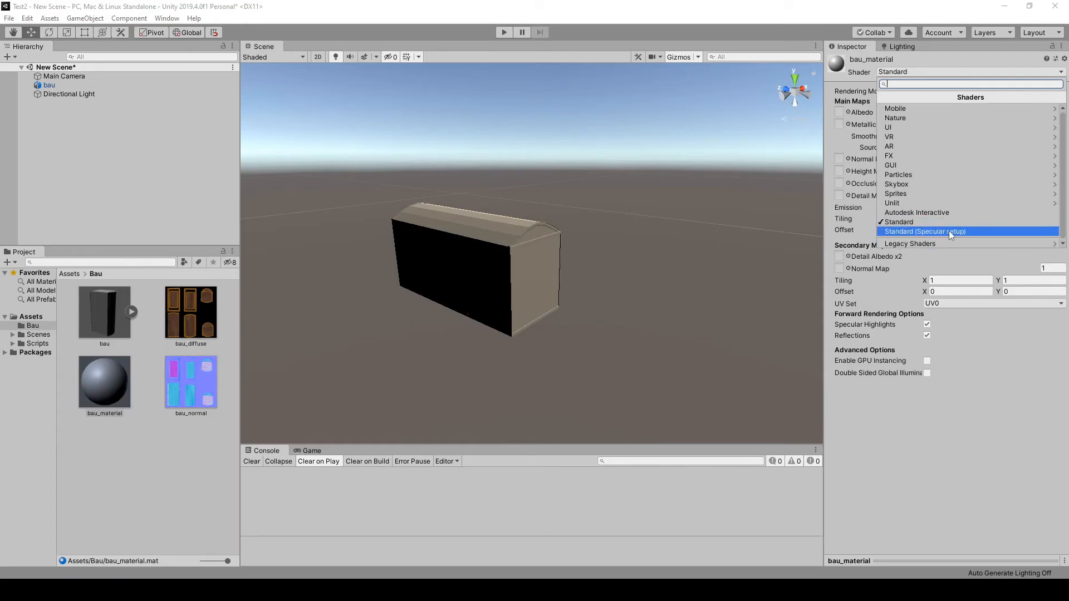
left_click(903, 223)
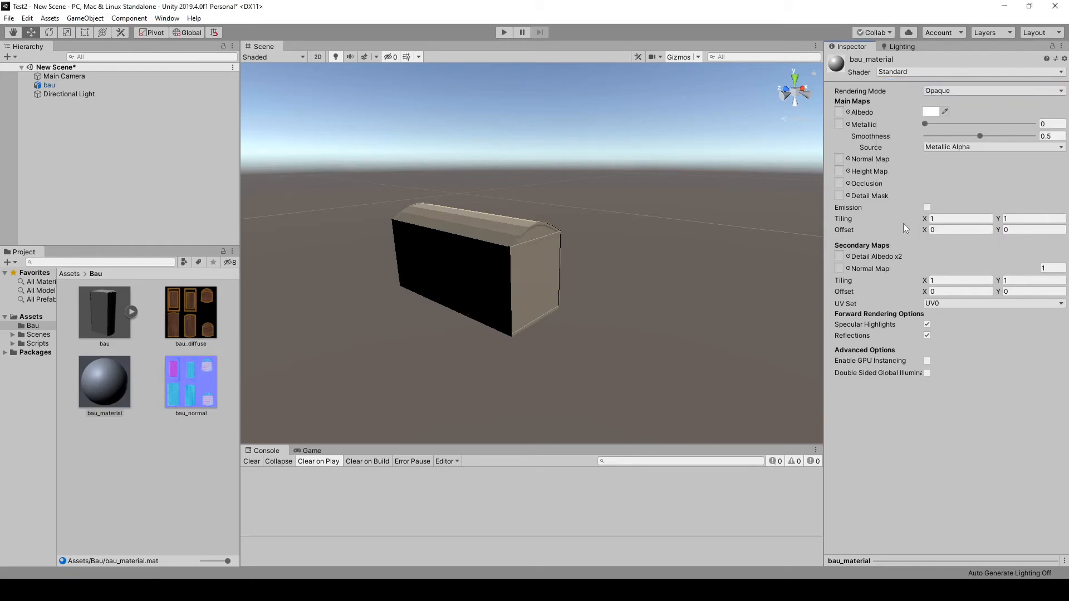
- Try out other Albedo colours on bau_material in the colour picker
left_click(931, 113)
mouse_move(721, 198)
left_mouse_down()
mouse_move(762, 171)
mouse_move(676, 172)
left_mouse_up()
left_click(777, 106)
- Examine the untextured chest in the scene from its other sides
middle_click_drag(678, 302, 611, 317)
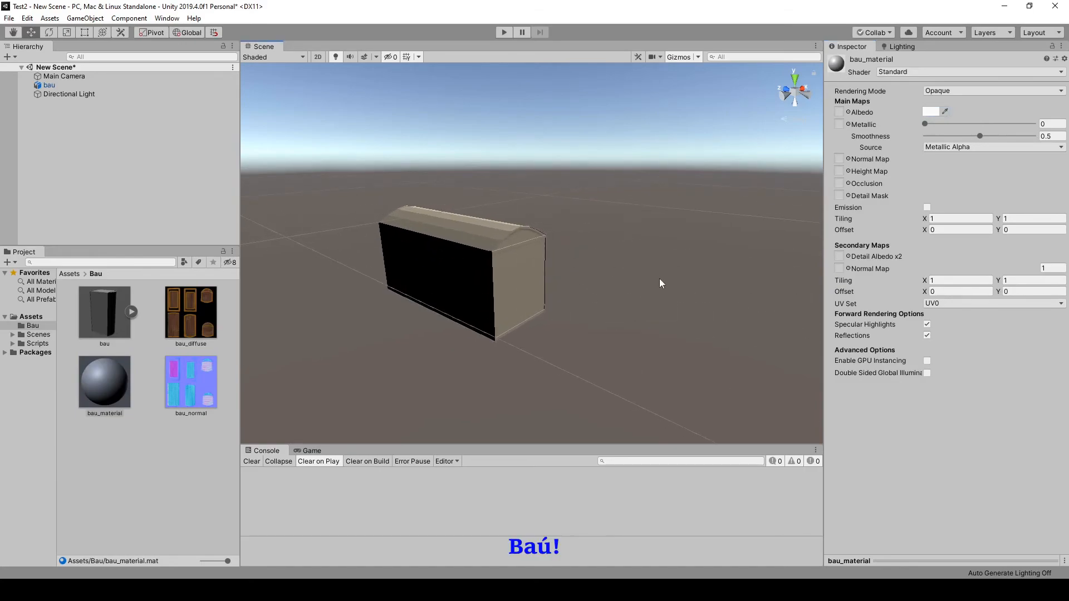
right_click_drag(660, 278, 513, 281)
middle_click_drag(696, 312, 646, 309)
right_click_drag(768, 302, 730, 314)
middle_click_drag(730, 314, 368, 249)
right_click_drag(652, 214, 610, 226)
middle_click_drag(639, 221, 592, 245)
right_click_drag(642, 244, 572, 232)
middle_click_drag(667, 297, 544, 255)
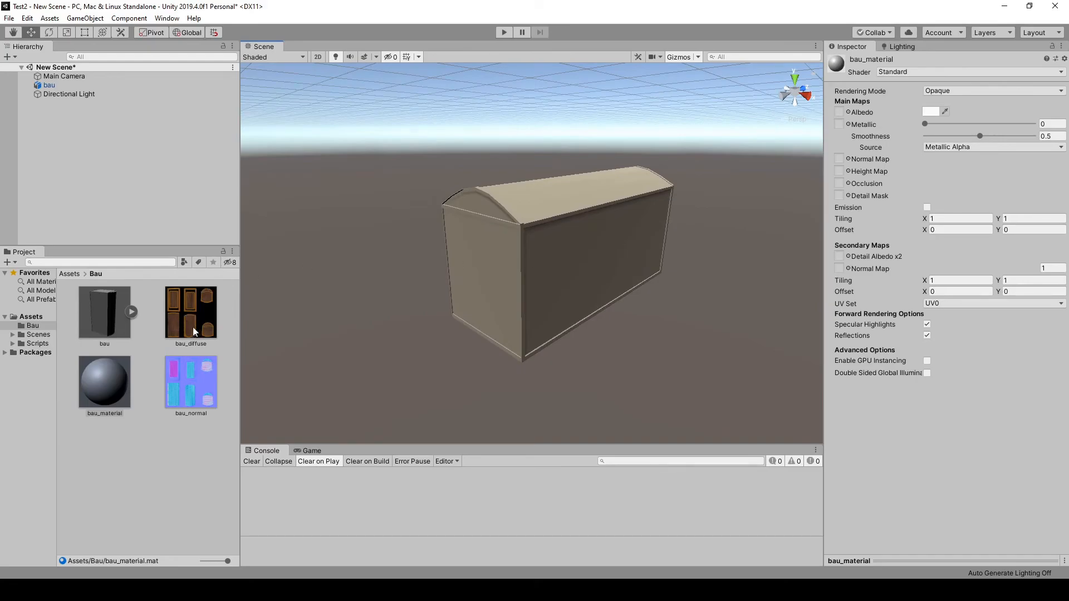
- Assign the bau_diffuse texture to bau_material's Albedo map and check the textured chest from its shaded side
left_click(113, 394)
left_click_drag(197, 316, 844, 114)
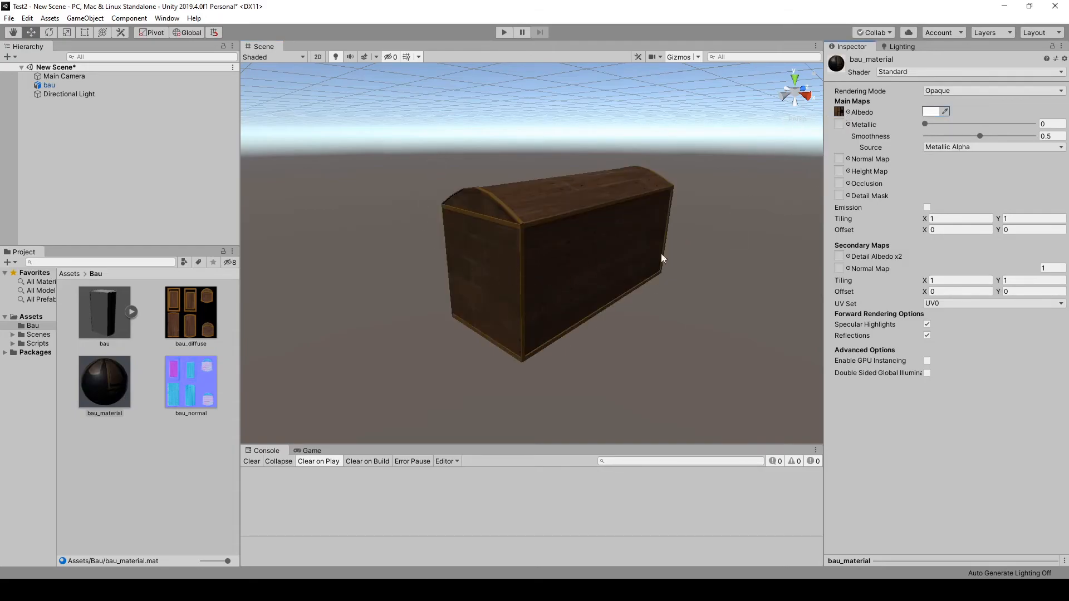
left_click_drag(479, 323, 688, 295, "alt")
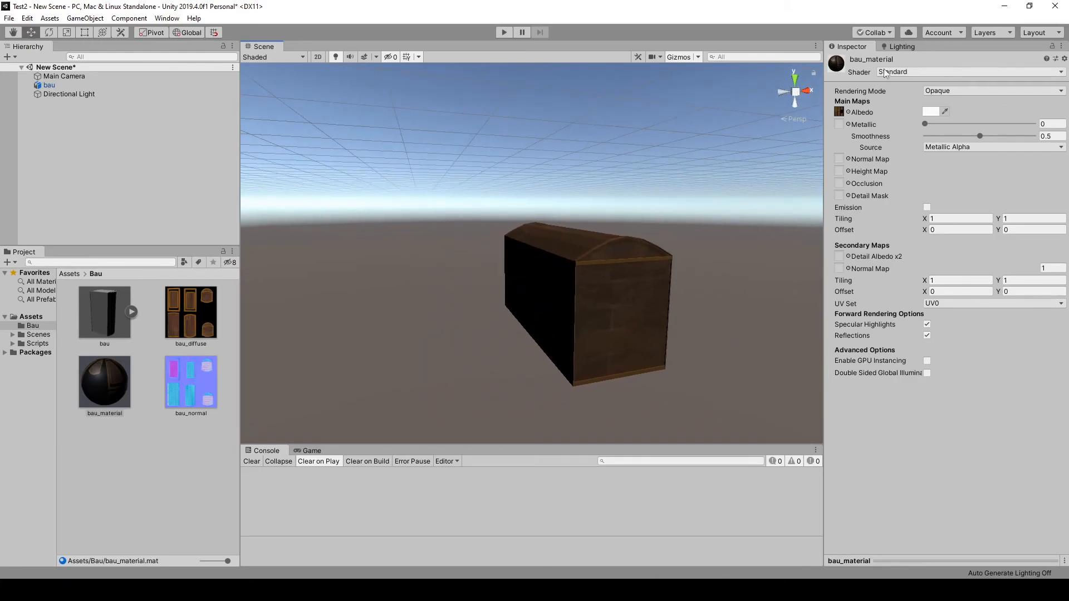
- Enable Auto Generate in the scene's lighting settings and examine the lit chest up close from several sides
left_click(904, 46)
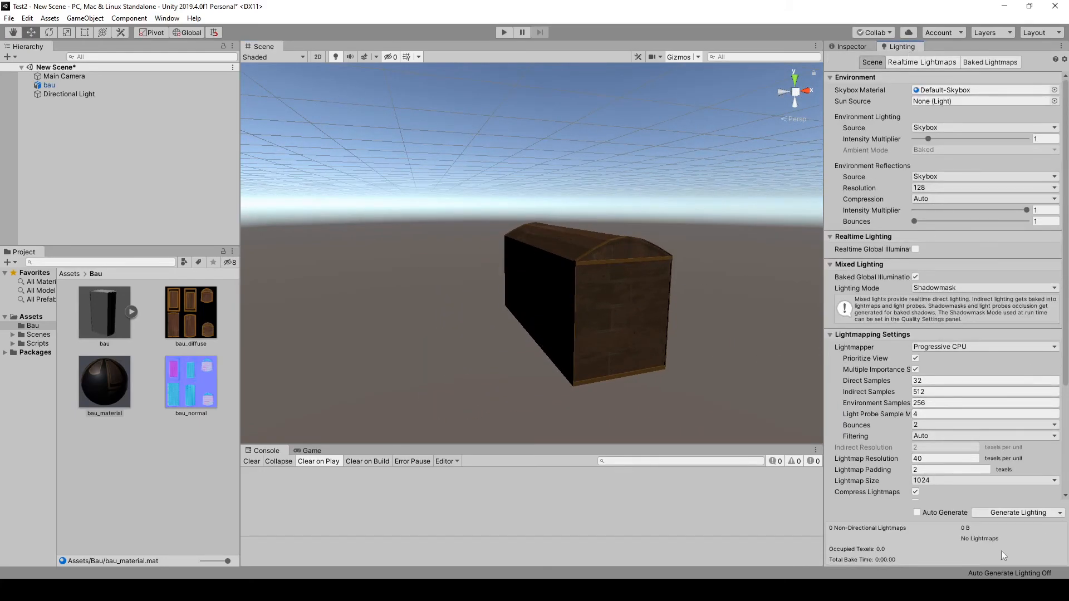
left_click(916, 512)
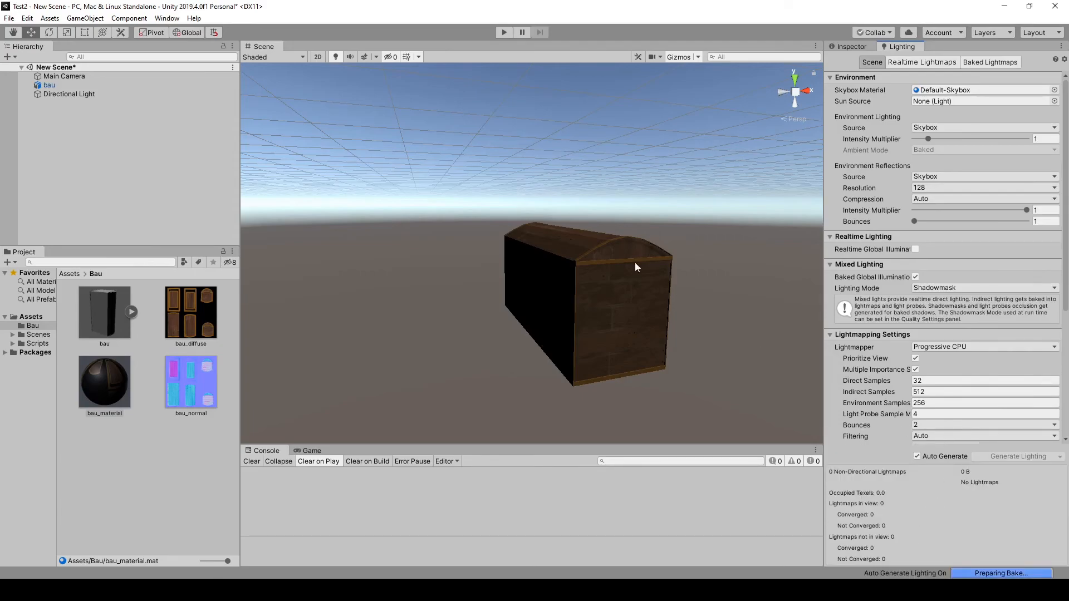
right_click_drag(659, 406, 686, 303)
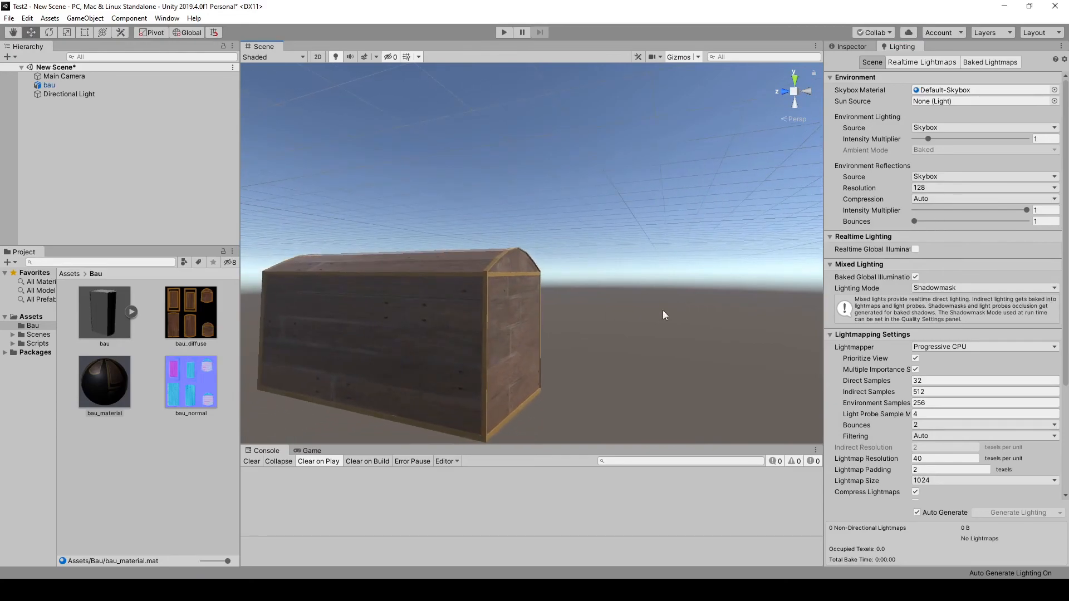
middle_click_drag(395, 394, 657, 232)
right_click_drag(692, 257, 631, 302)
middle_click_drag(631, 301, 526, 384)
middle_click_drag(700, 269, 557, 372)
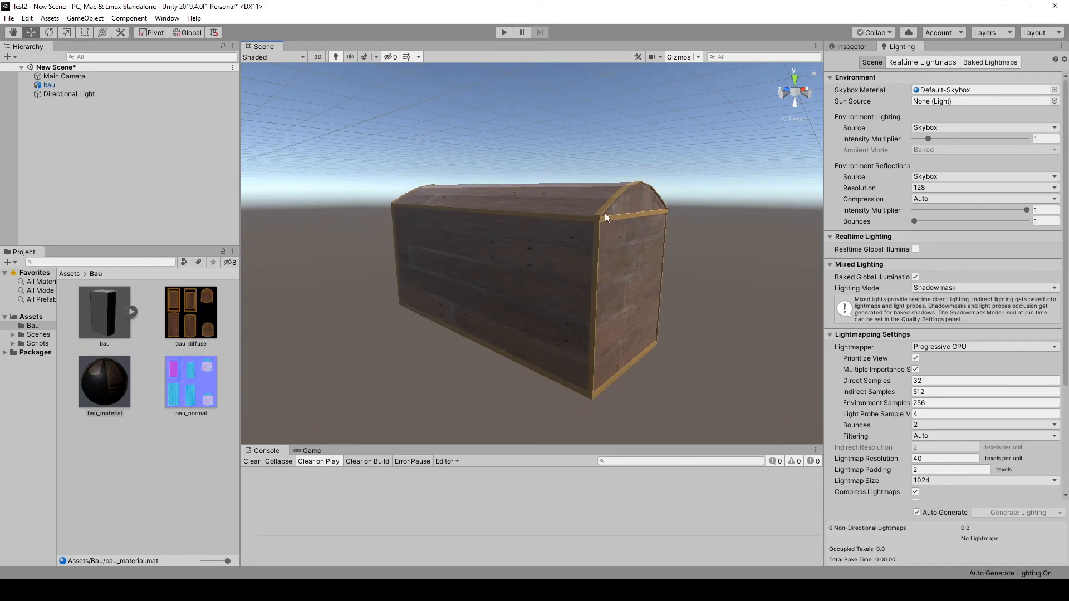
scroll(605, 274, "up", 4)
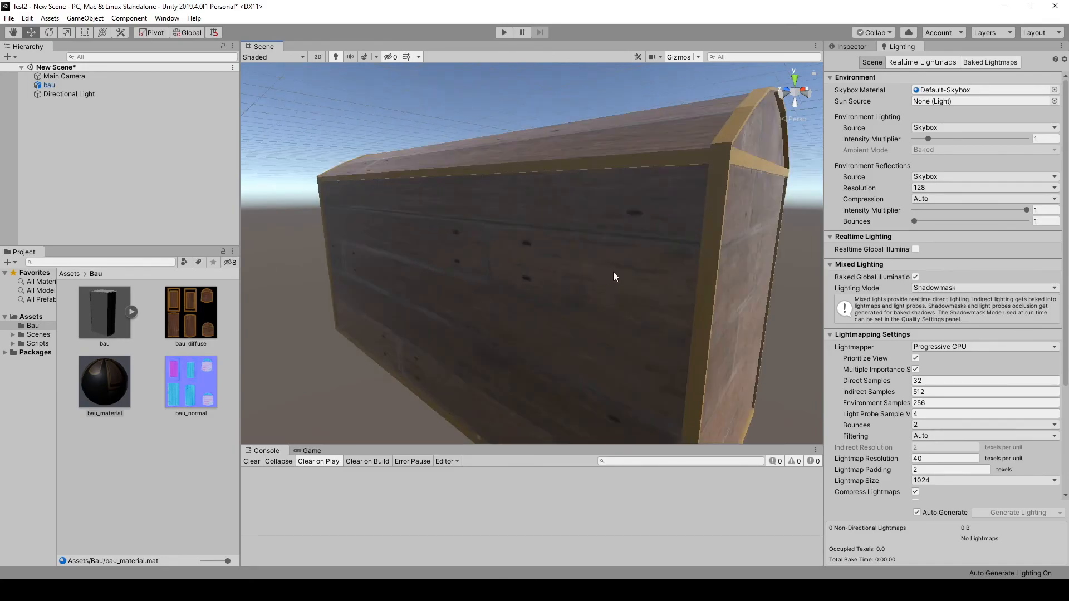
- Assign the bau_normal texture to bau_material's Normal Map and check the relief on the chest up close and from farther away
scroll(709, 353, "down", 5)
middle_click_drag(672, 286, 641, 326)
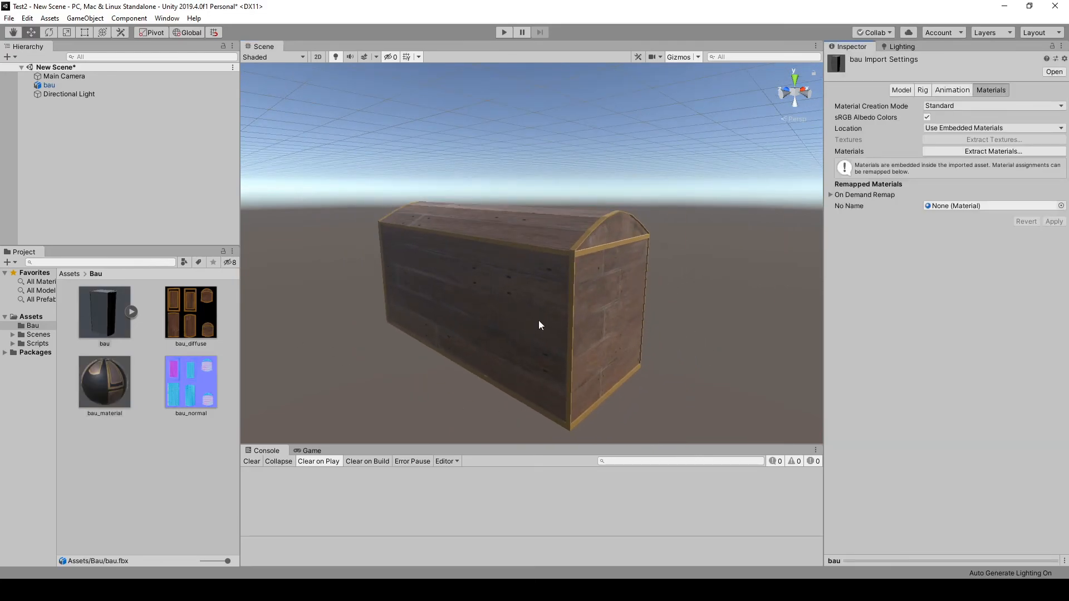
scroll(539, 320, "up", 5)
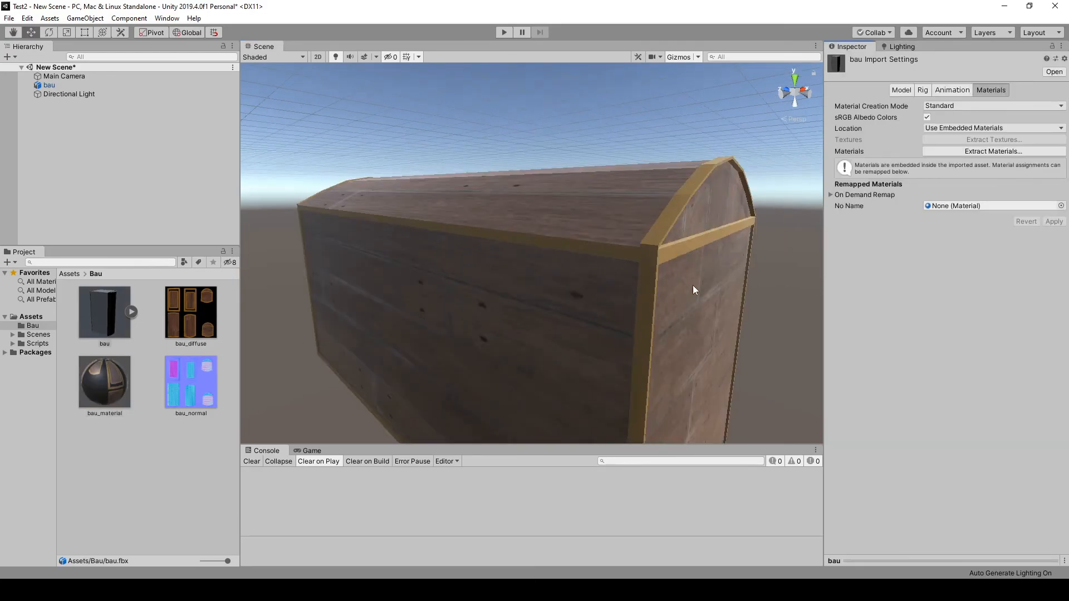
left_click(108, 382)
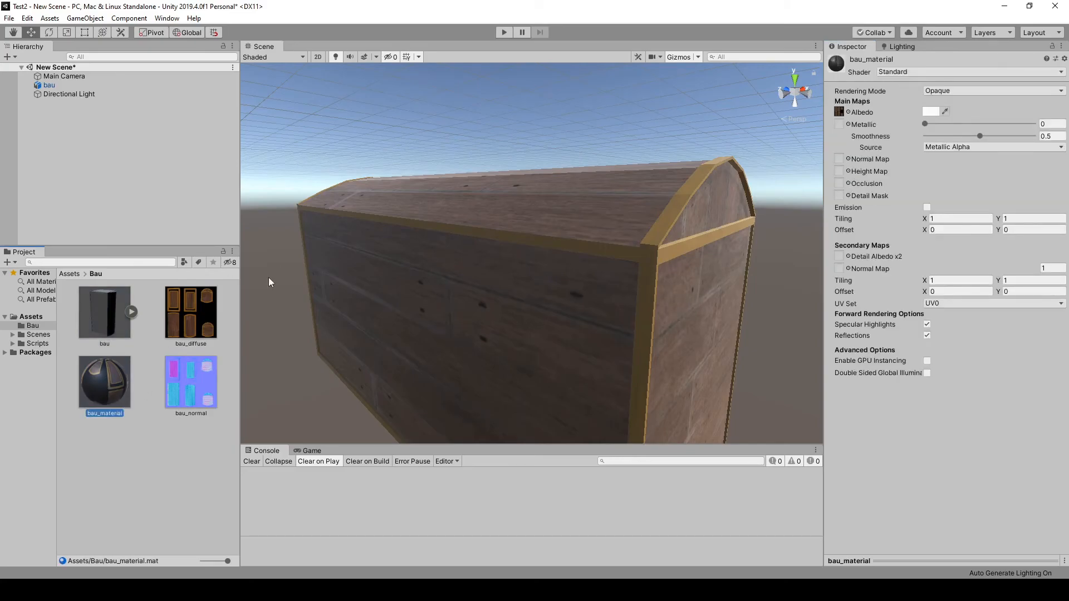
left_click_drag(188, 401, 840, 159)
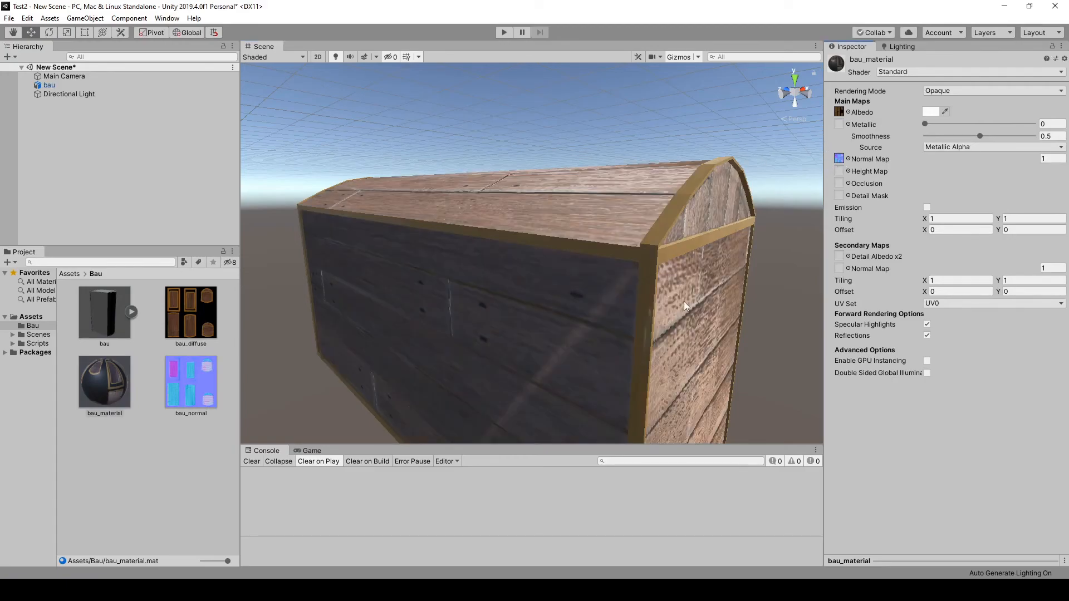
scroll(681, 311, "down", 5)
middle_click_drag(635, 337, 624, 306)
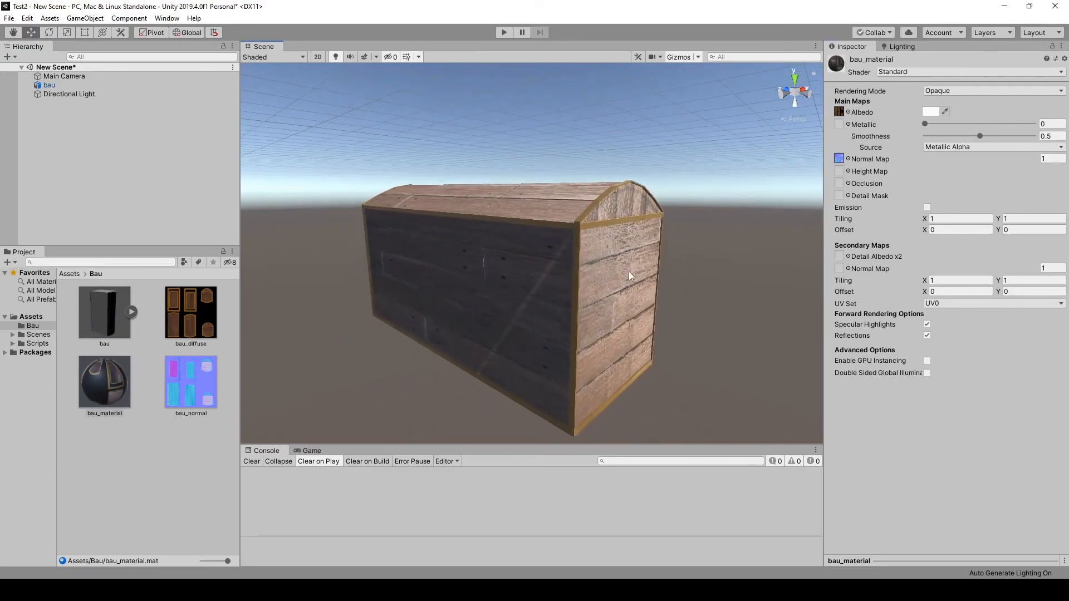
scroll(623, 305, "up", 5)
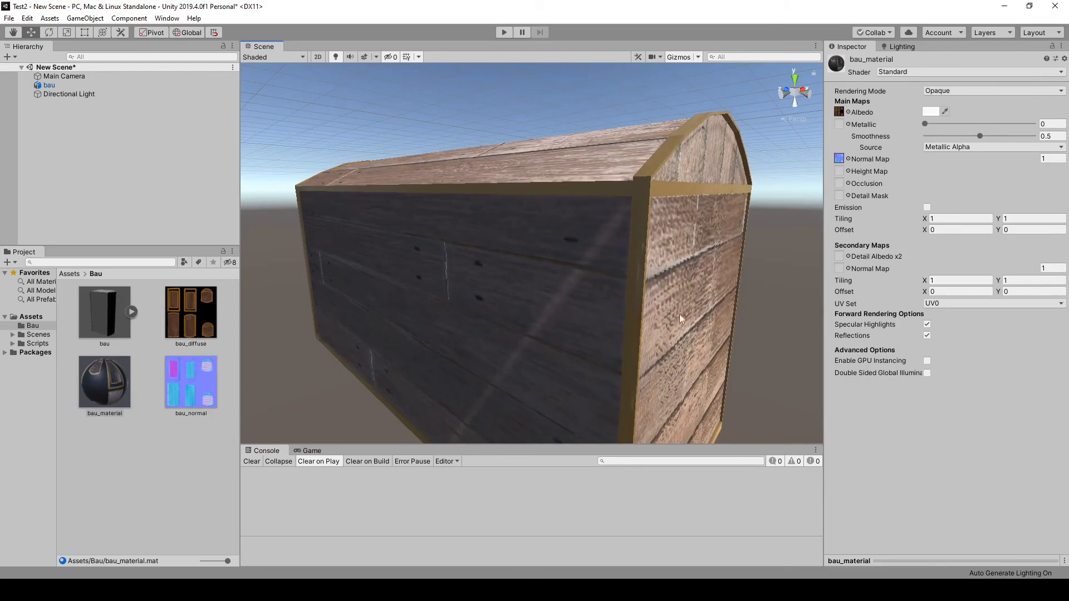
scroll(709, 365, "down", 4)
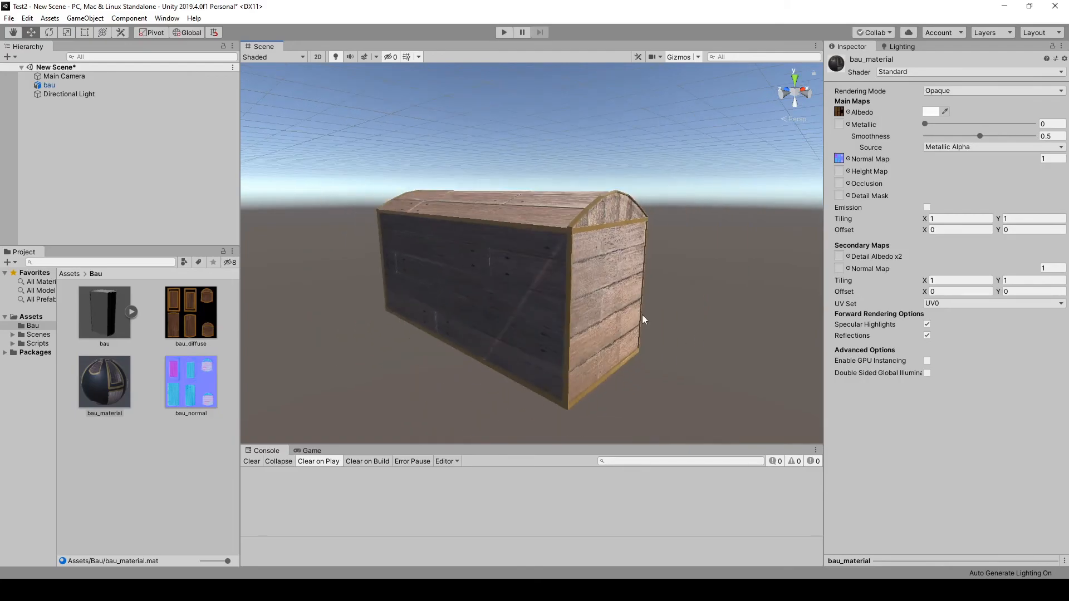
scroll(623, 348, "down", 2)
middle_click_drag(589, 268, 613, 341)
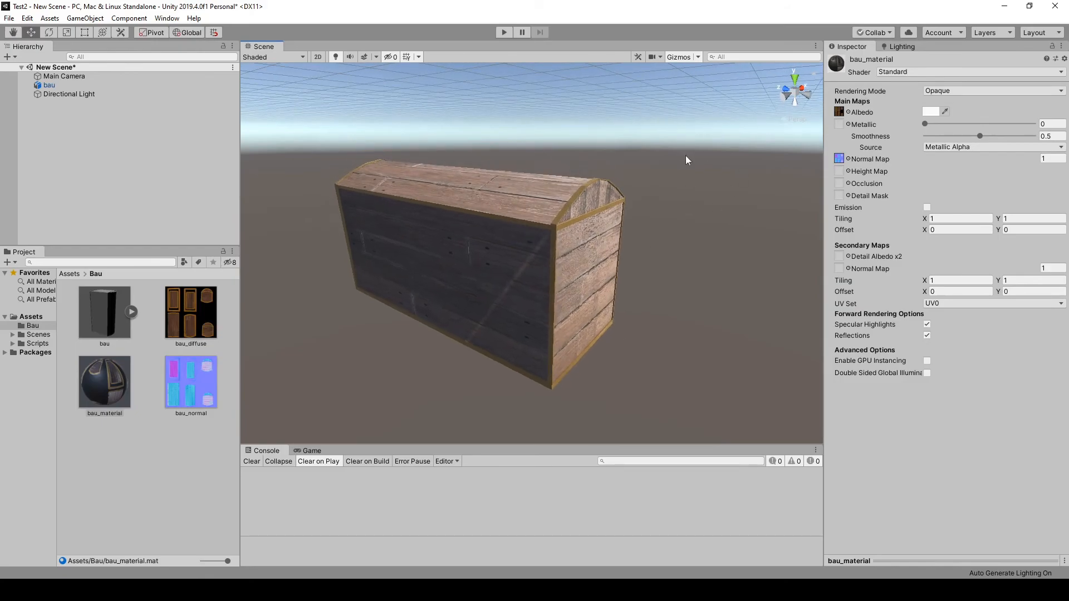
- Change bau_material's shader to Standard (Specular setup) and inspect the chest's planks and metal edges in the scene
left_click(917, 71)
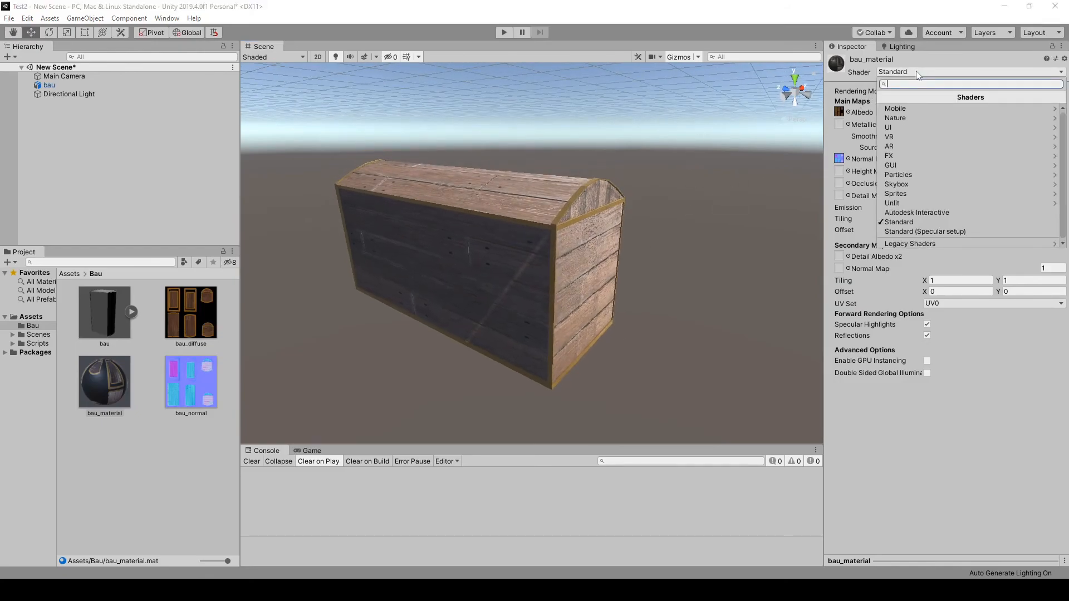
left_click(928, 231)
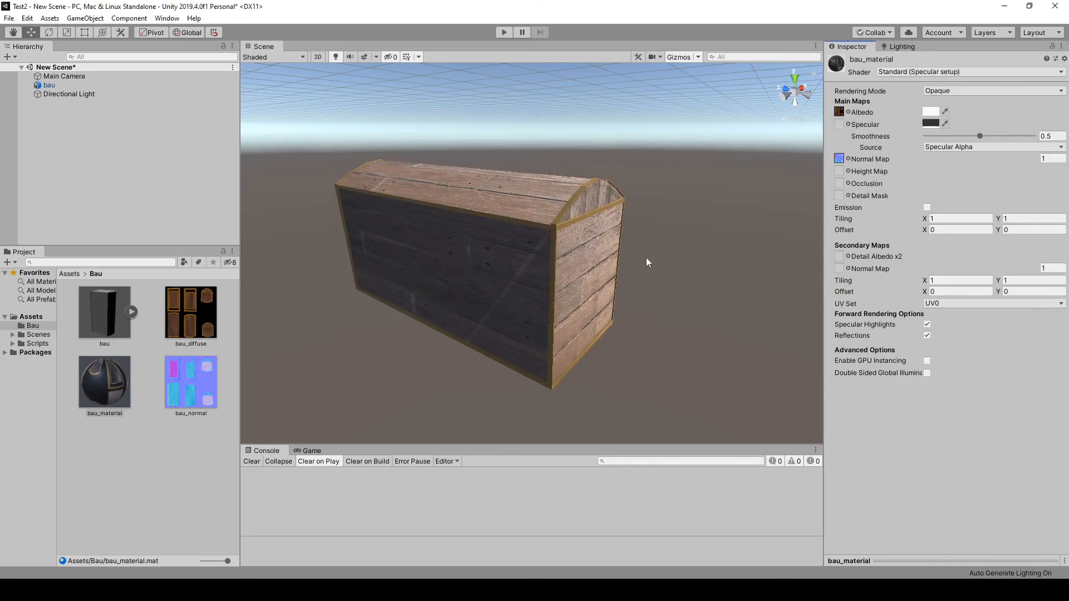
scroll(583, 297, "up", 6)
right_click_drag(460, 309, 482, 286)
scroll(725, 202, "down", 5)
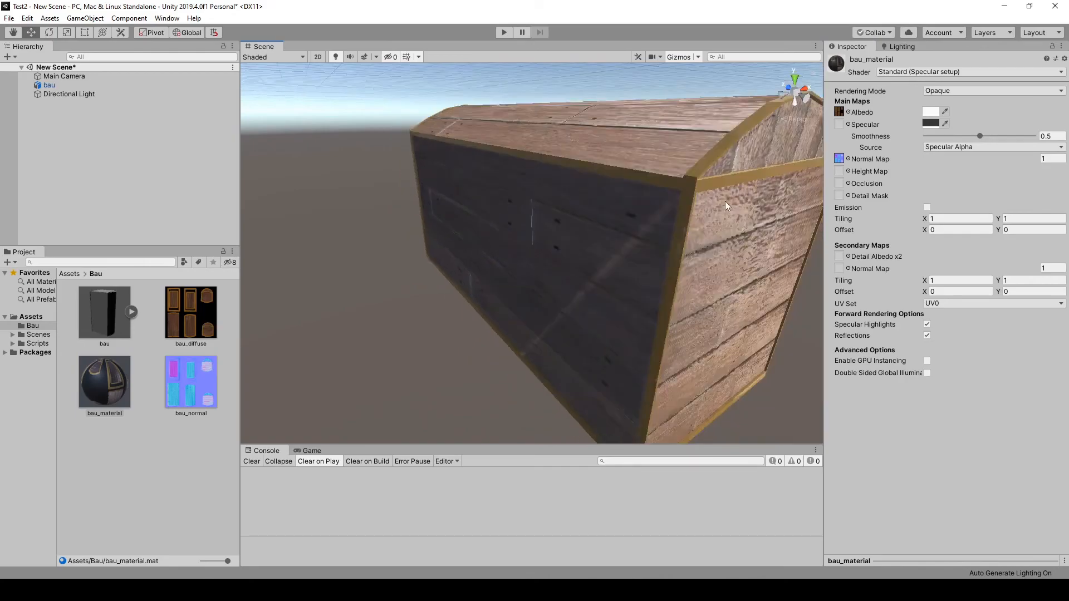
middle_click_drag(686, 260, 721, 252)
left_click_drag(721, 252, 771, 242, "alt")
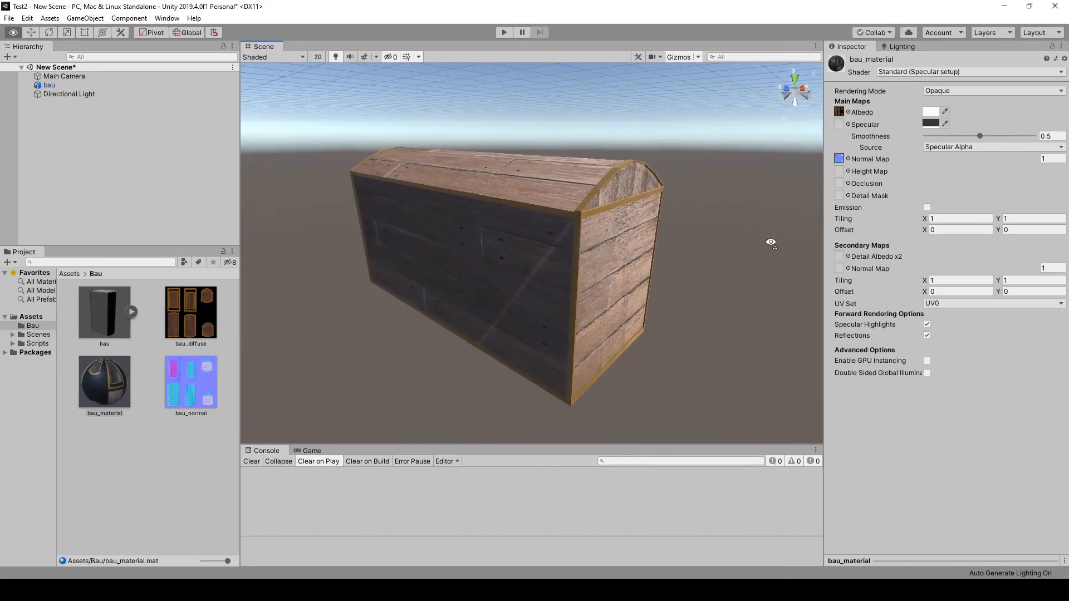
scroll(718, 270, "up", 5)
scroll(717, 269, "down", 5)
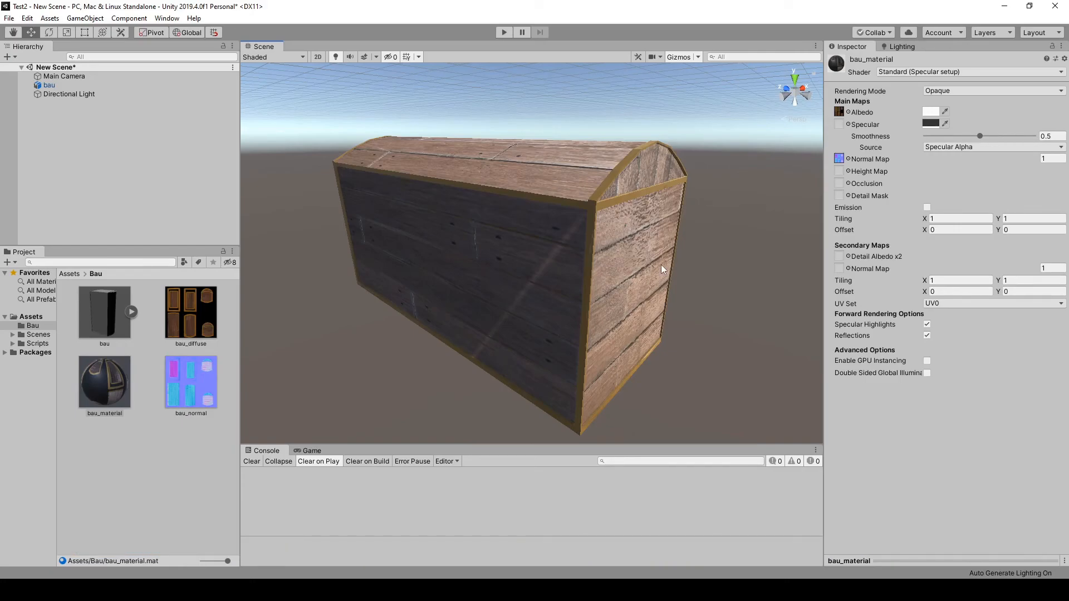
- Switch to File Explorer's Modelos folder and check the image dimensions of bau_normal in its file properties
key("alt+Tab")
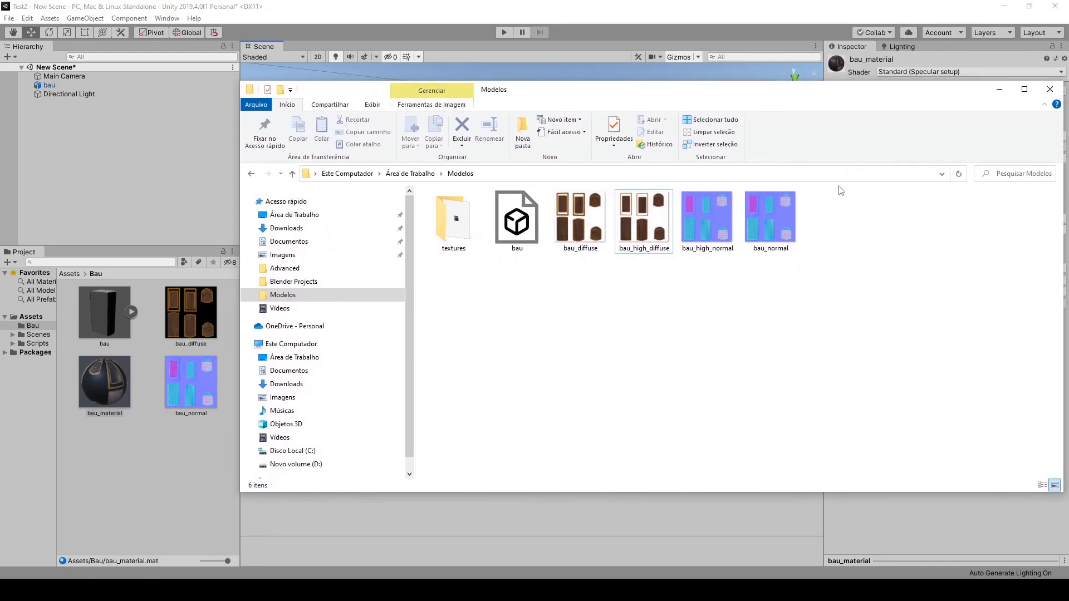
left_click(641, 225)
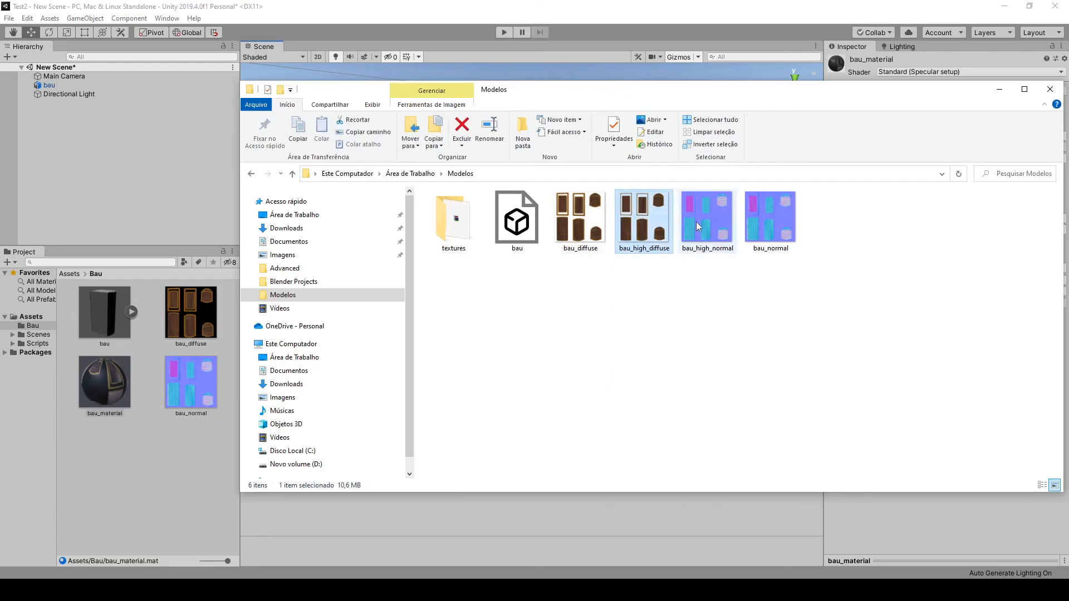
left_click(712, 224)
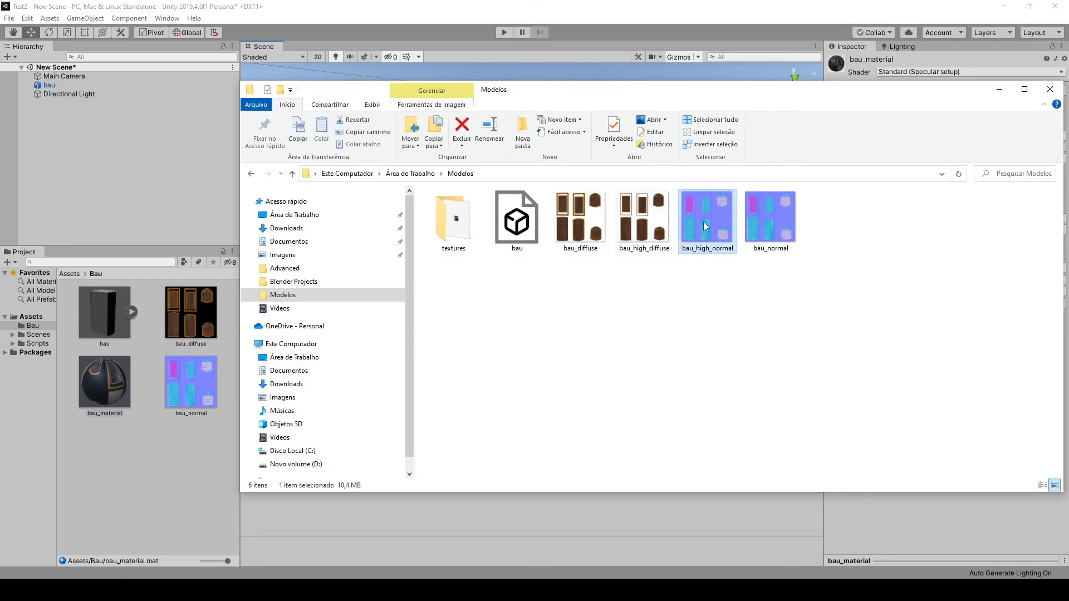
left_click(782, 211)
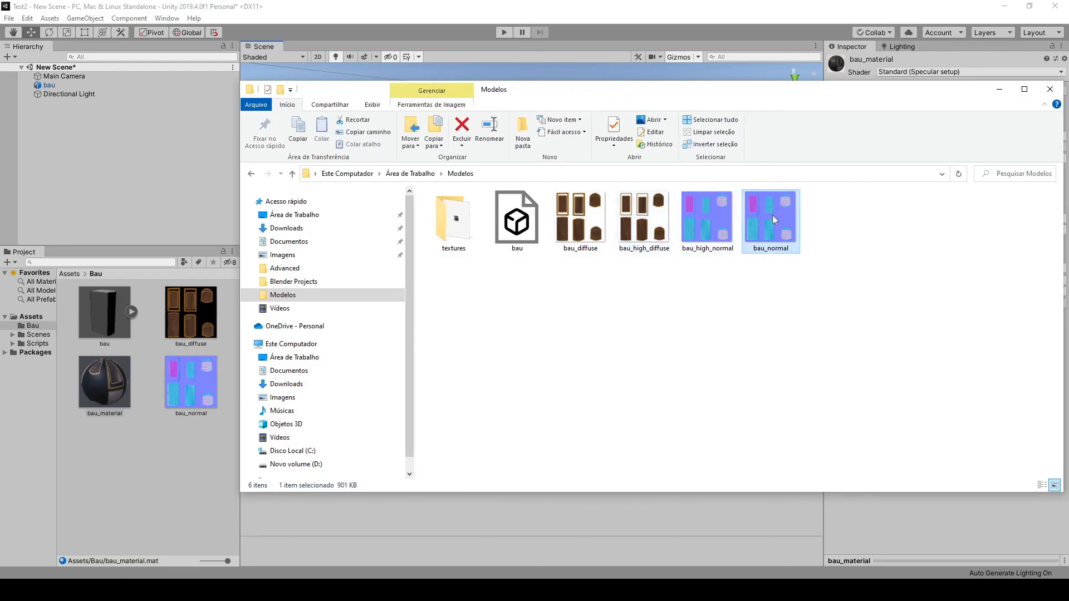
right_click(771, 216)
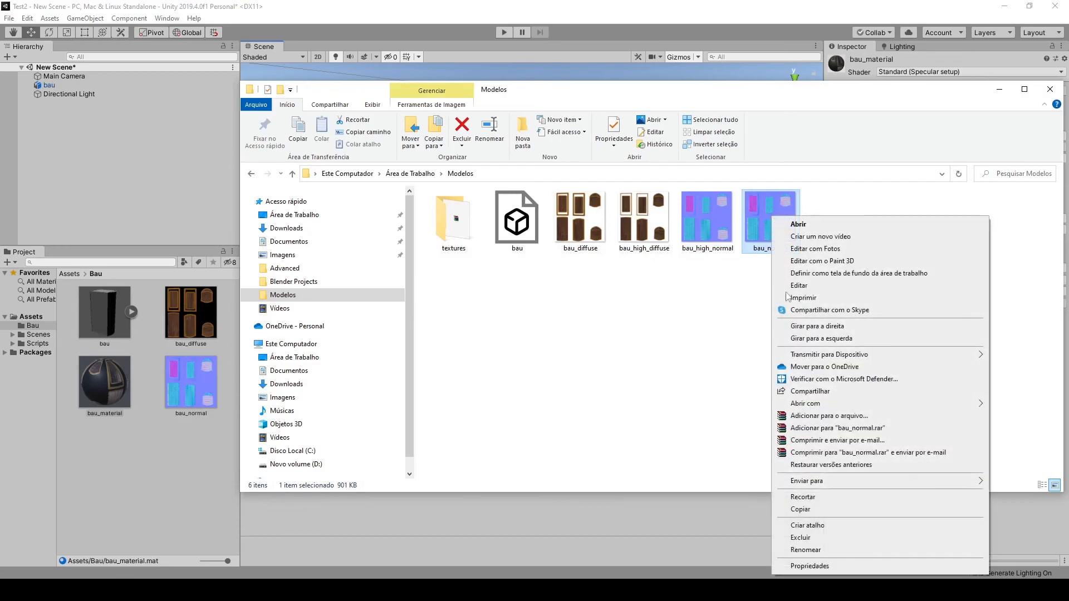
left_click(825, 567)
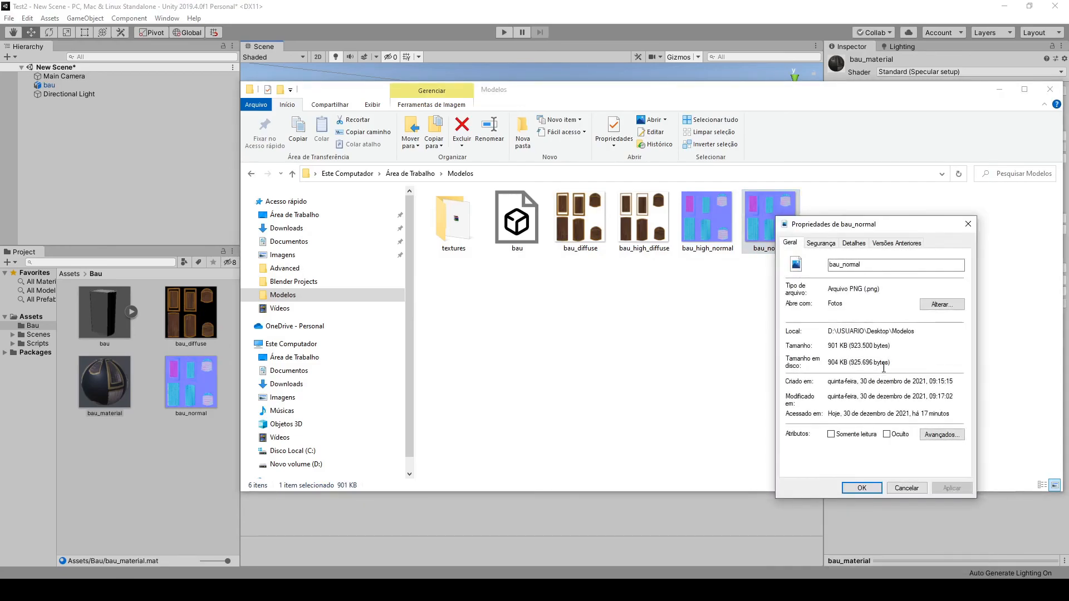
left_click(854, 243)
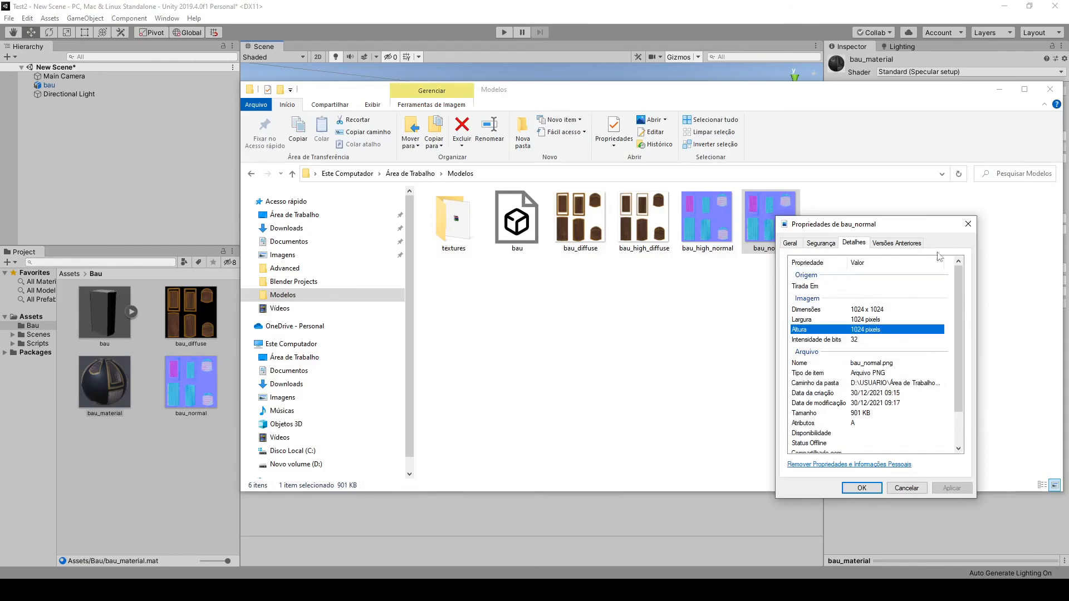
left_click(968, 225)
- Check the image dimensions of bau_high_normal in its file properties
left_click(710, 220)
right_click(710, 221)
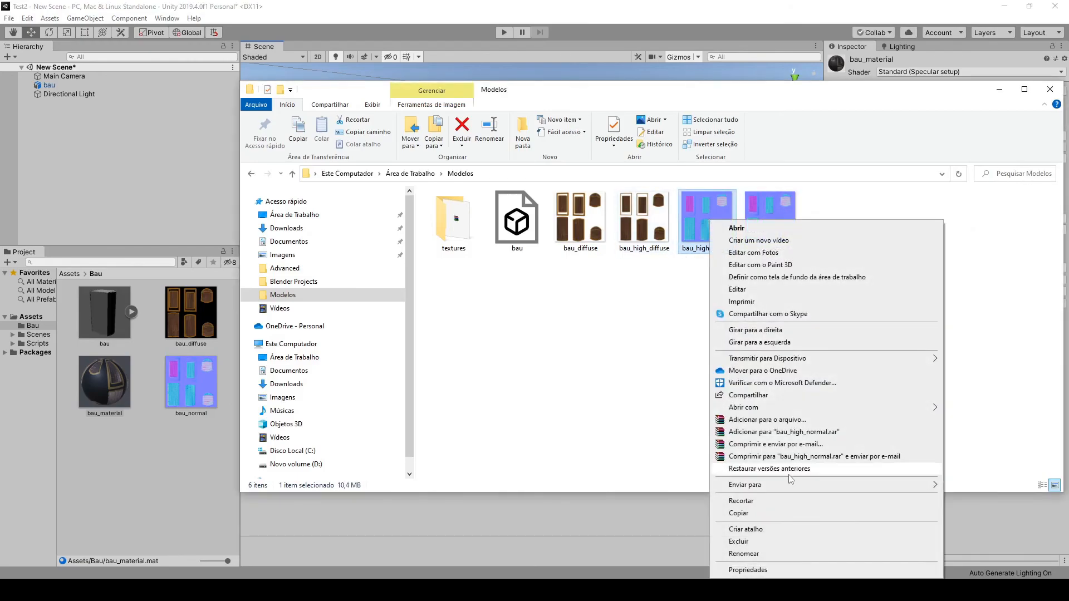
left_click(743, 568)
left_click(792, 247)
left_click(830, 336)
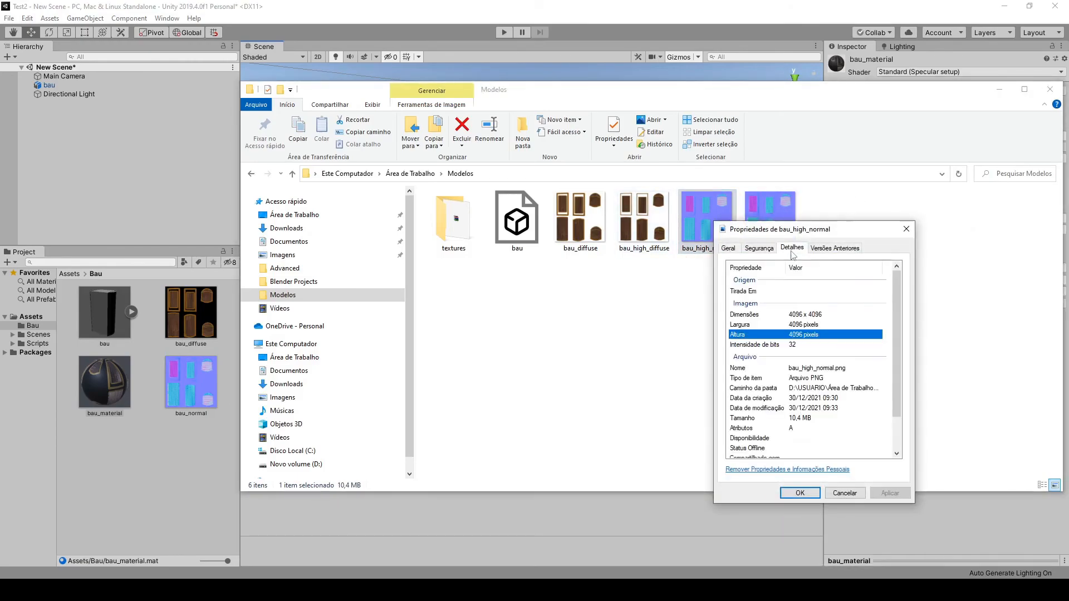
left_click(906, 229)
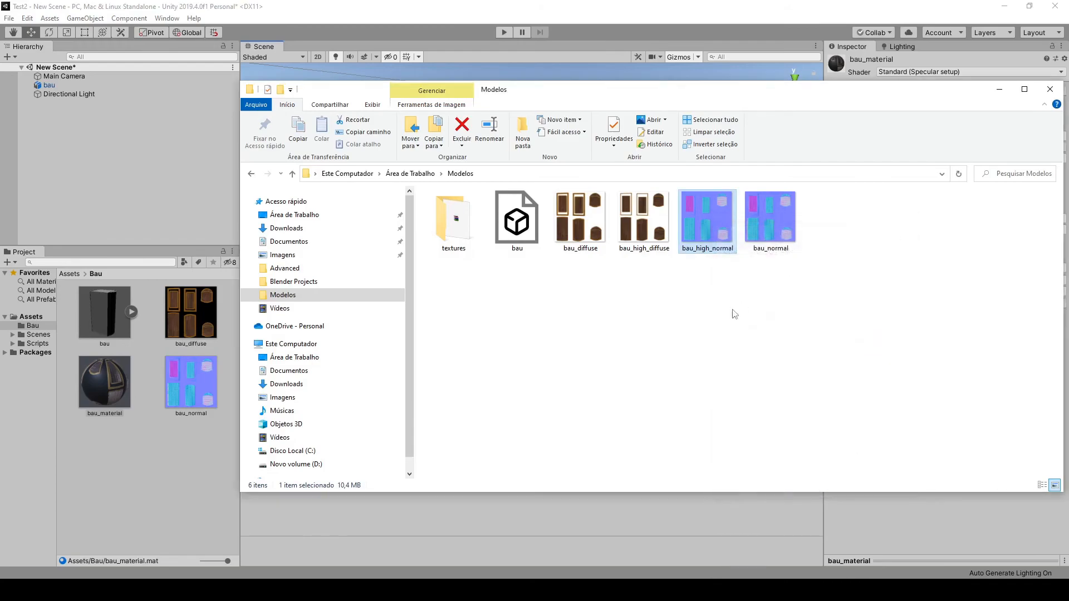
- Import bau_high_diffuse and bau_high_normal from the Modelos folder into the Unity project's Bau folder
left_click(640, 228, "ctrl")
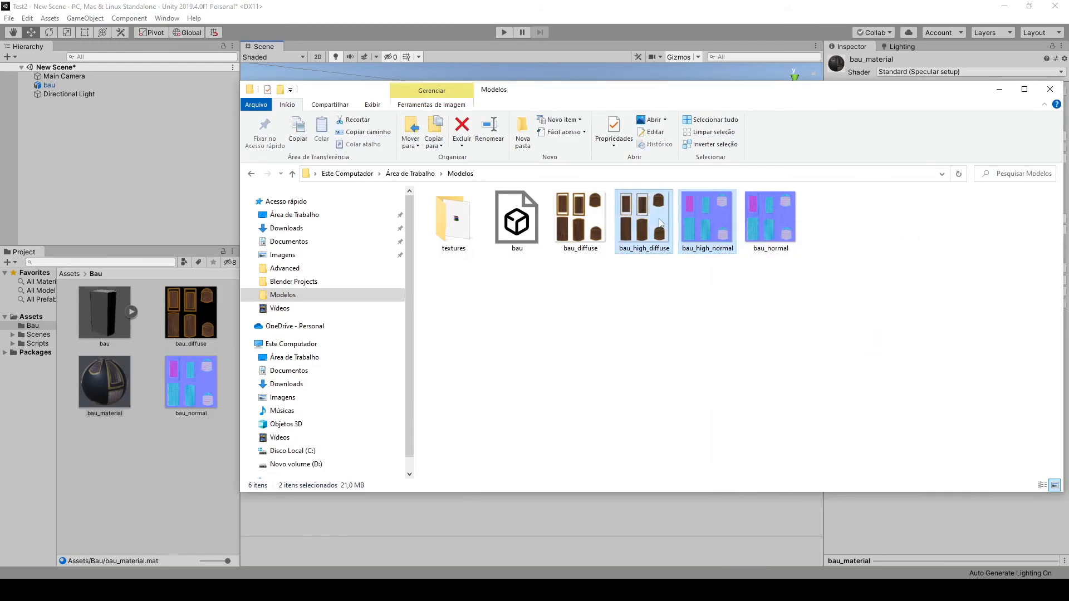
left_click_drag(655, 224, 123, 465)
left_click(550, 5)
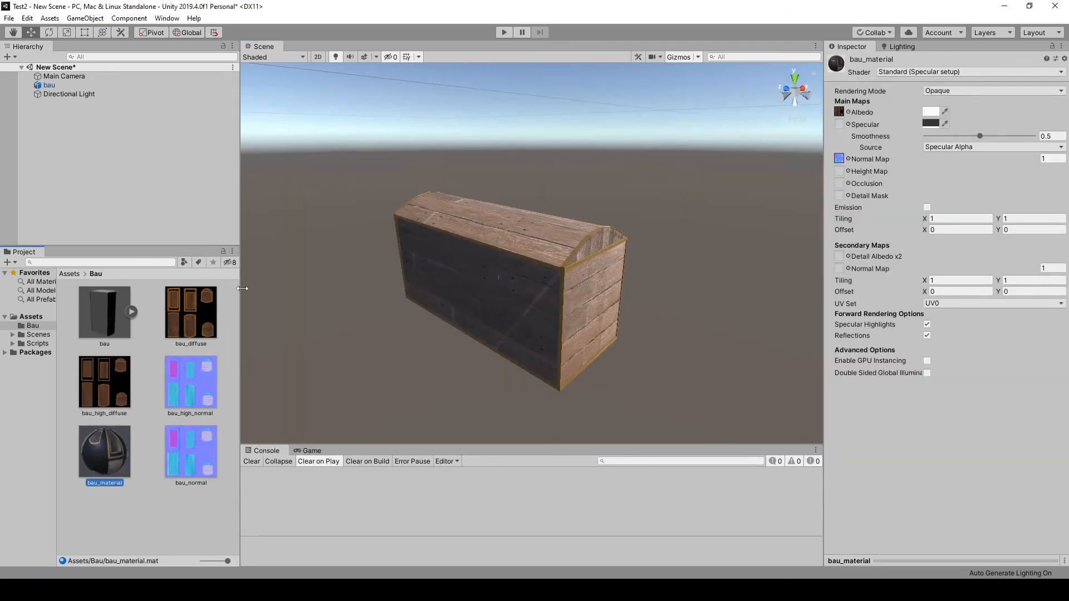
- Set bau_high_normal's texture type to Normal map and apply the import settings, using bau_normal's settings as reference
left_click(191, 454)
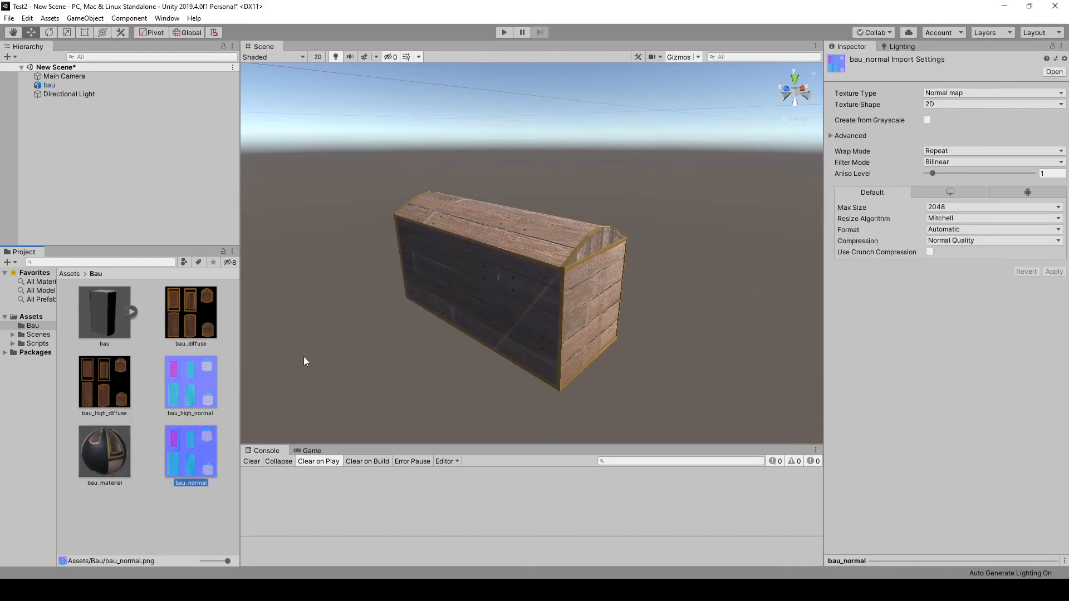
left_click(167, 389)
left_click(961, 94)
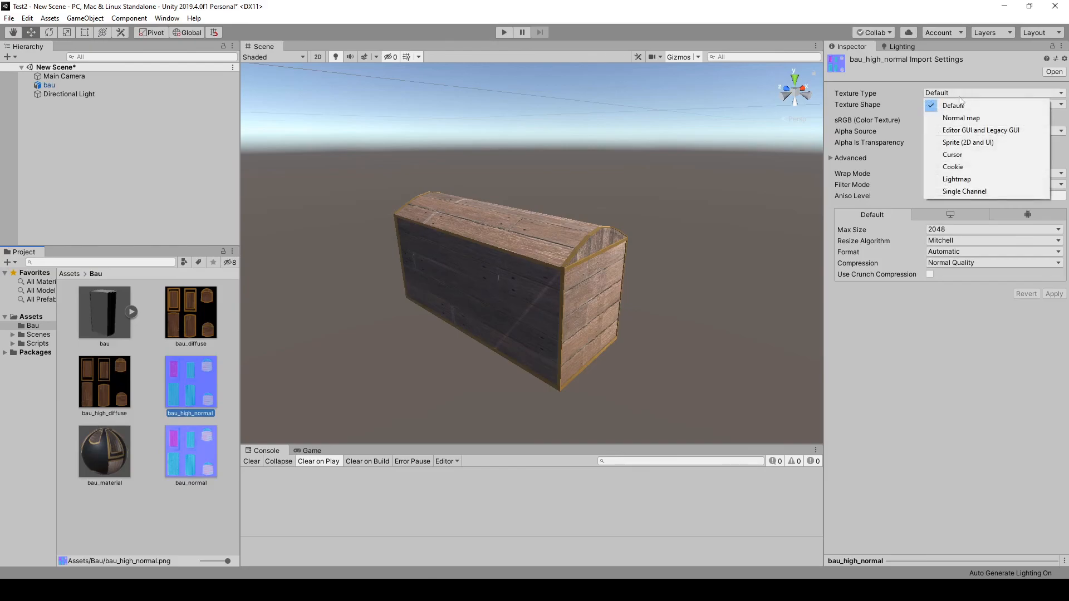
left_click(958, 116)
left_click(1054, 272)
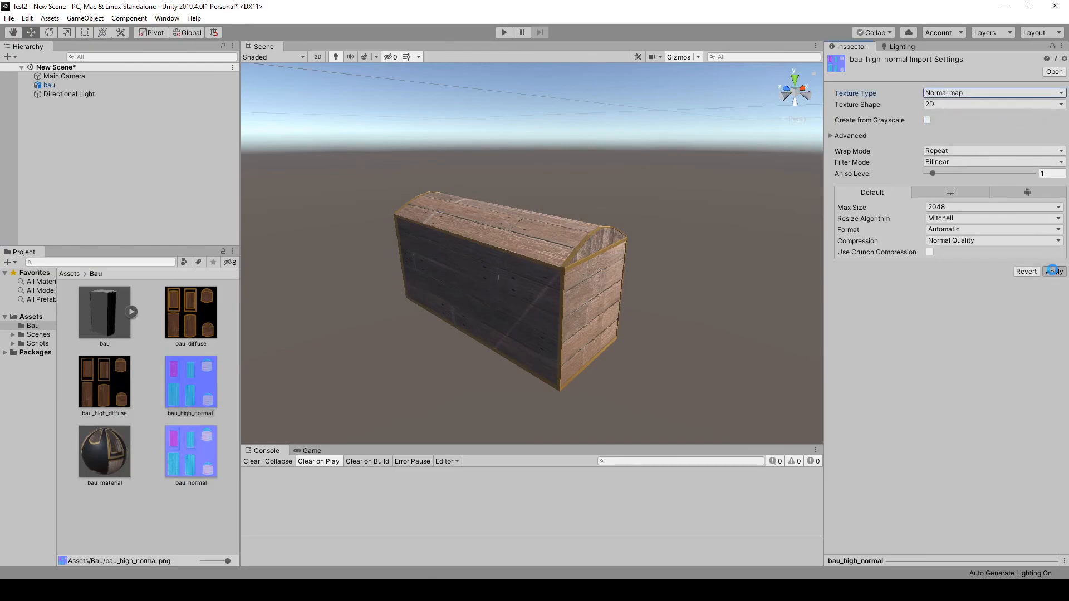
- Replace bau_material's Albedo texture with bau_high_diffuse and its Normal Map with bau_high_normal
left_click(117, 453)
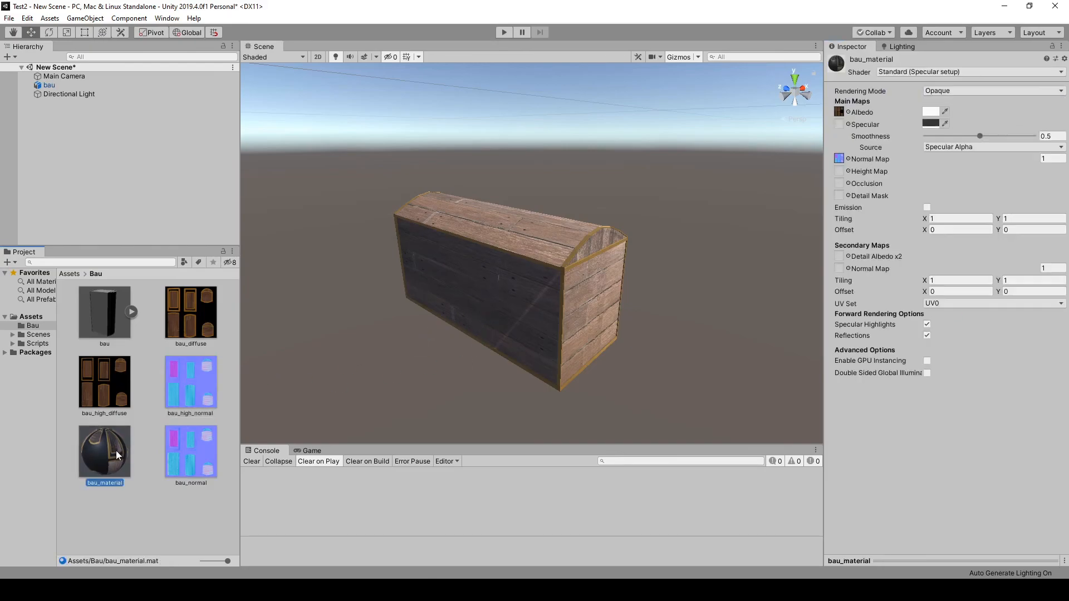
scroll(523, 276, "up", 3)
middle_click_drag(664, 330, 648, 290)
scroll(649, 289, "up", 2)
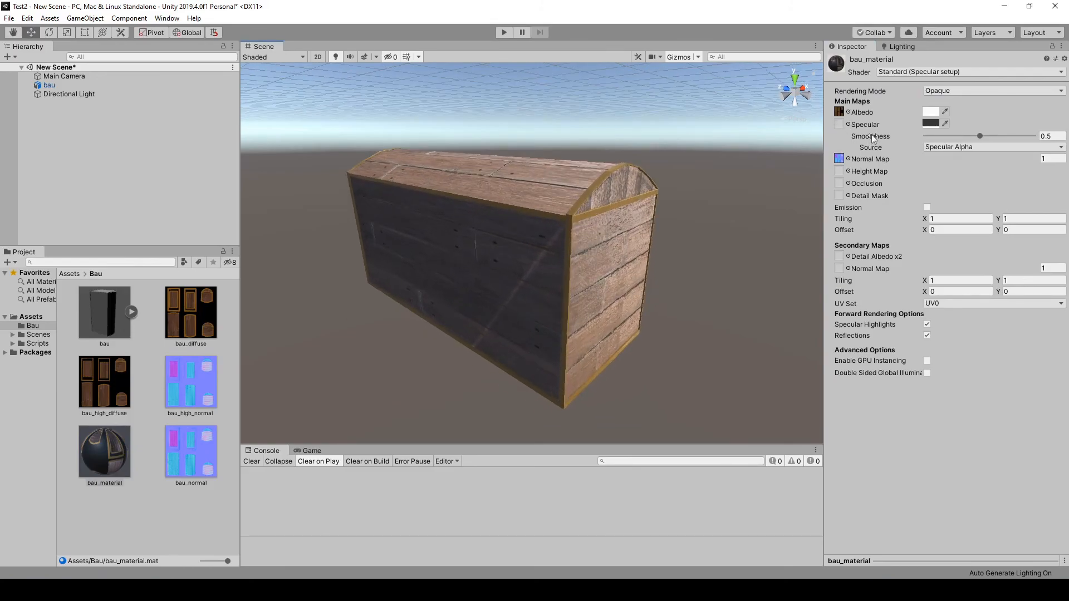
left_click_drag(110, 390, 840, 113)
left_click_drag(202, 389, 840, 159)
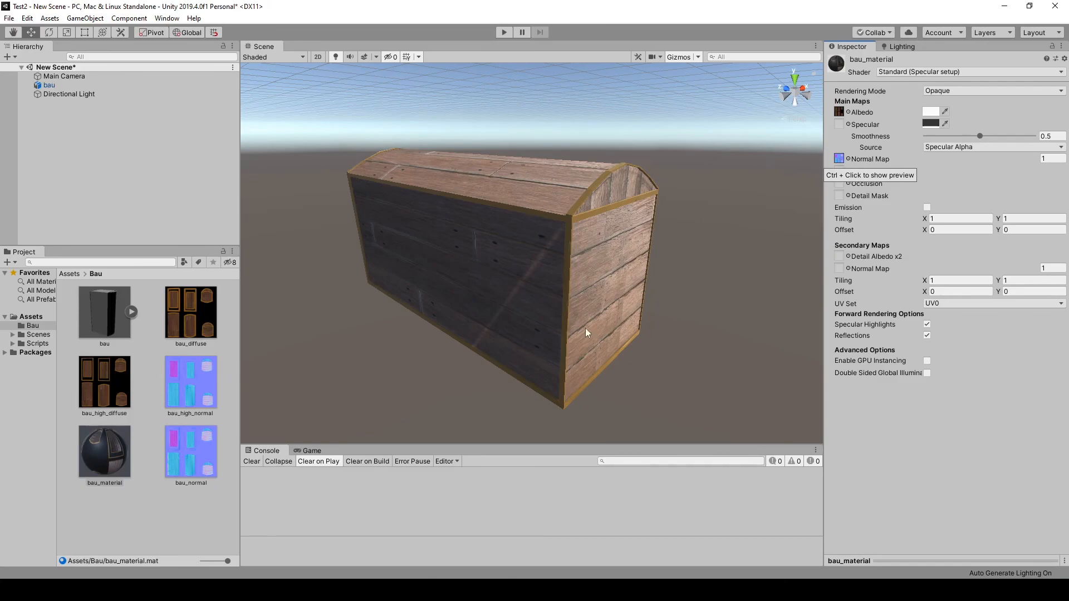
- Examine the chest with the high-resolution textures up close, looking at plank detail on its side and end faces
scroll(692, 304, "up", 5)
scroll(693, 303, "down", 2)
middle_click_drag(740, 283, 710, 243)
left_click_drag(715, 213, 653, 216, "alt")
scroll(553, 235, "up", 1)
scroll(555, 238, "down", 4)
scroll(559, 269, "up", 2)
scroll(609, 241, "up", 2)
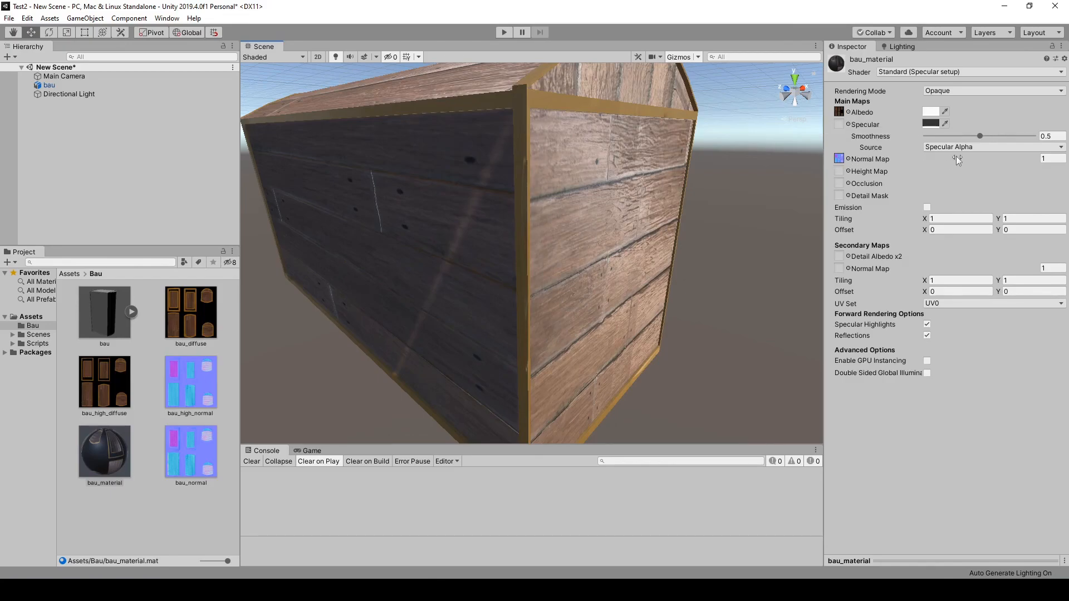
- Set bau_material's Normal Map strength to 1.5 and check the stronger relief on the chest
left_click(1042, 158)
type(",5")
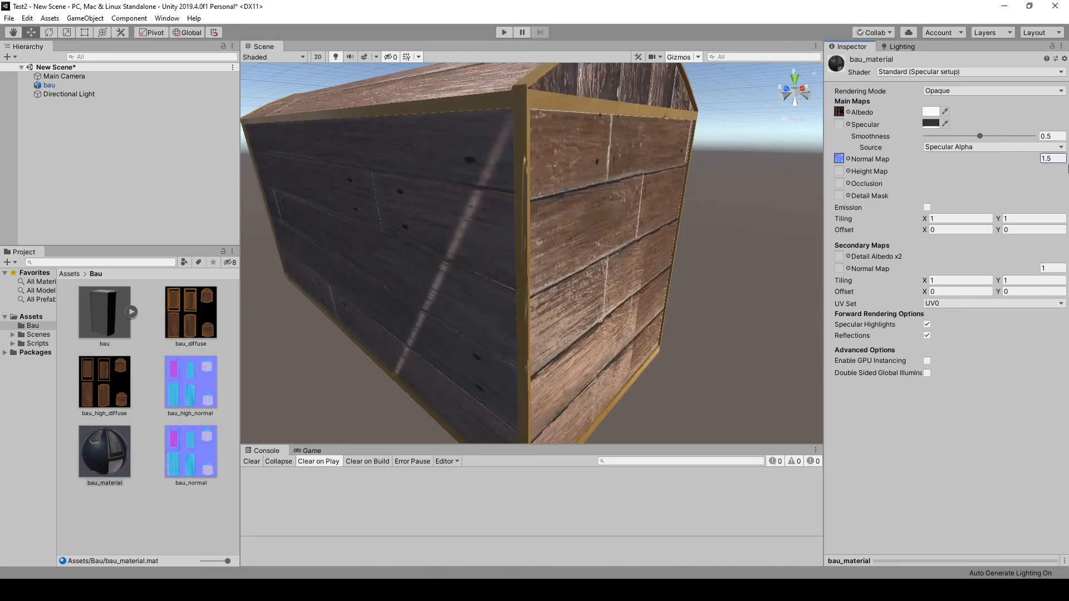
scroll(546, 266, "up", 5)
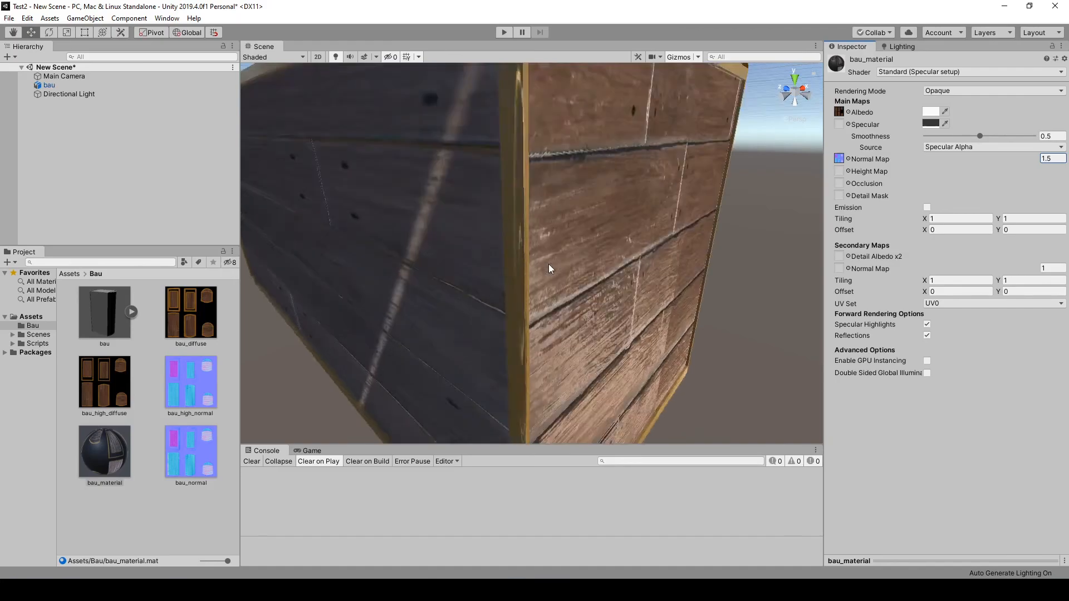
scroll(686, 289, "down", 5)
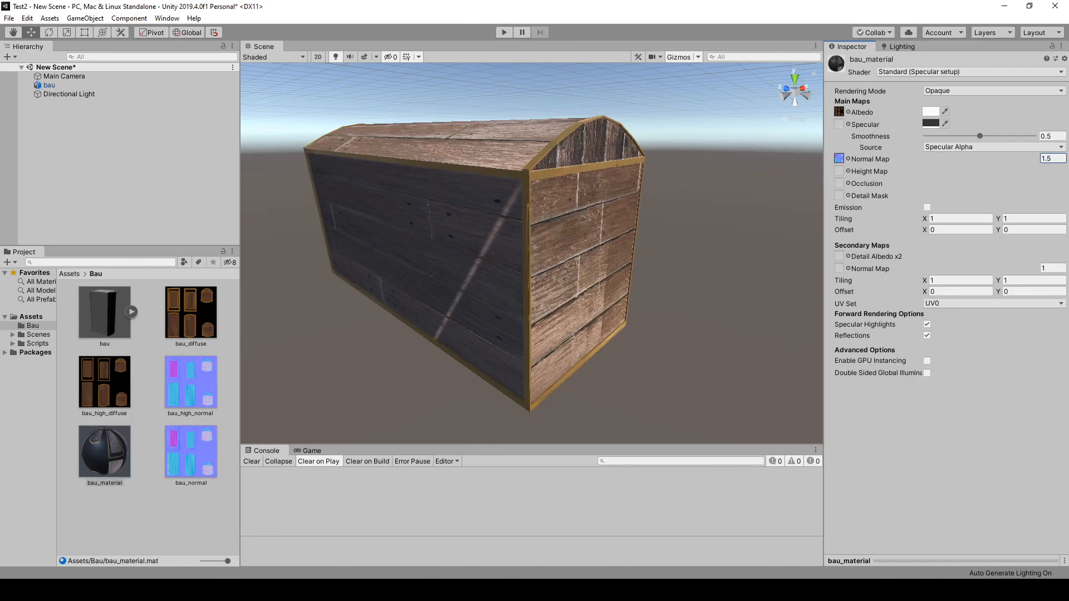
scroll(666, 260, "down", 5)
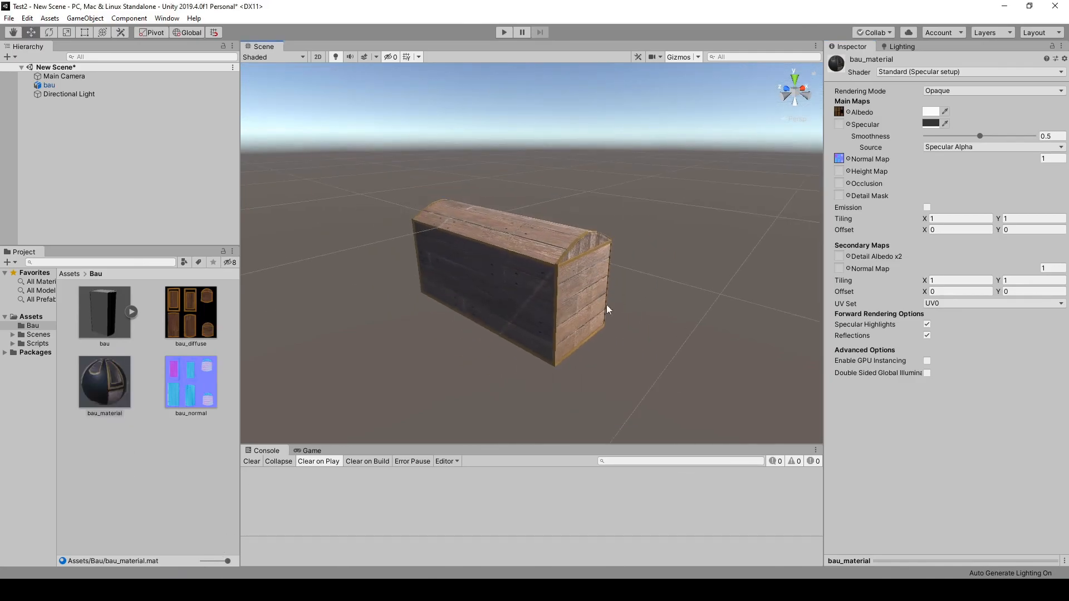
scroll(613, 321, "up", 3)
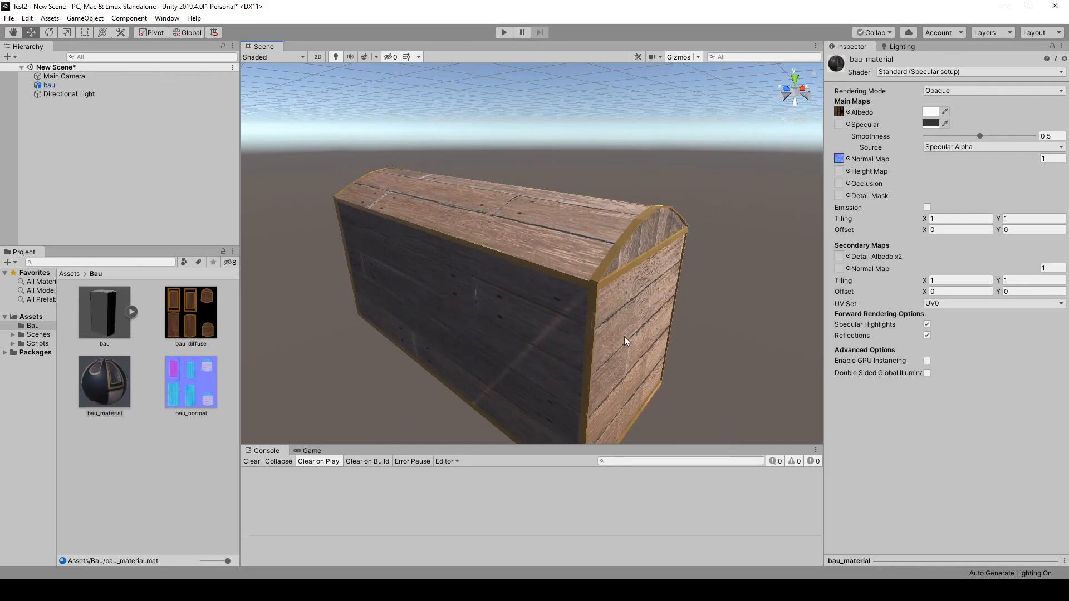
scroll(624, 335, "down", 3)
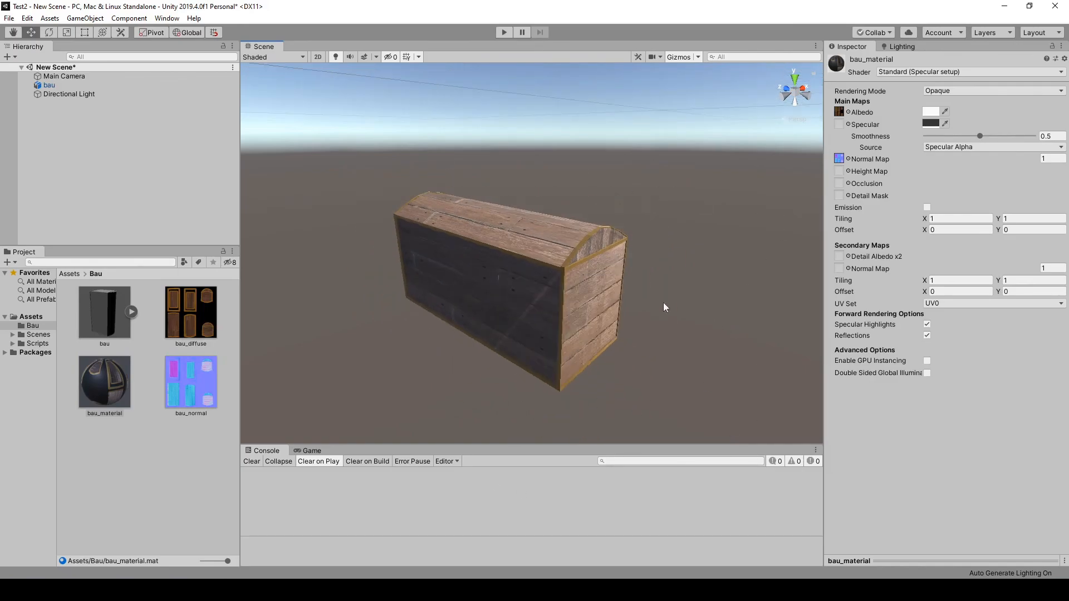